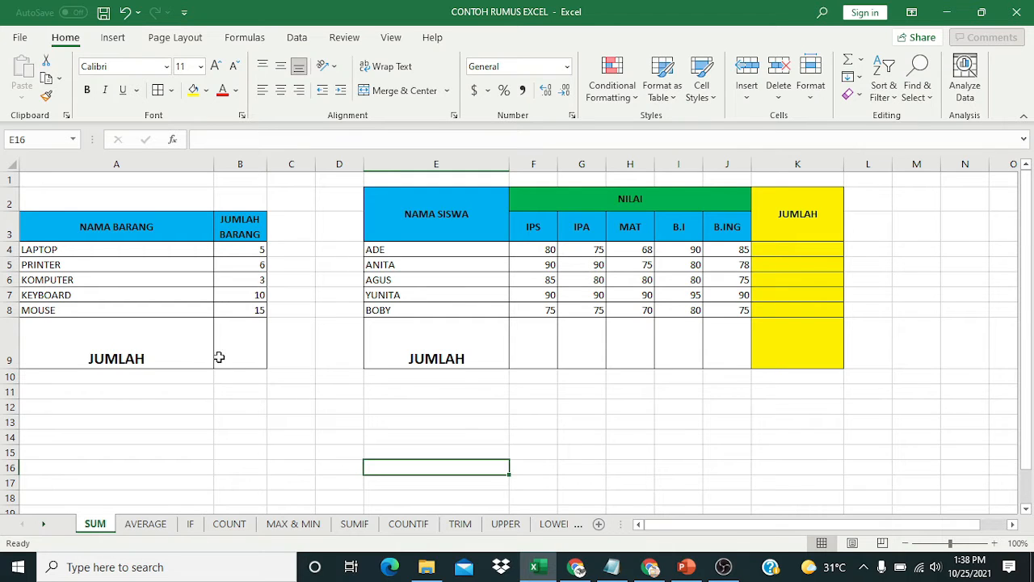
Total the item quantities in B9 of the SUM sheet with the formula =SUM(B4:B8).
click(251, 346)
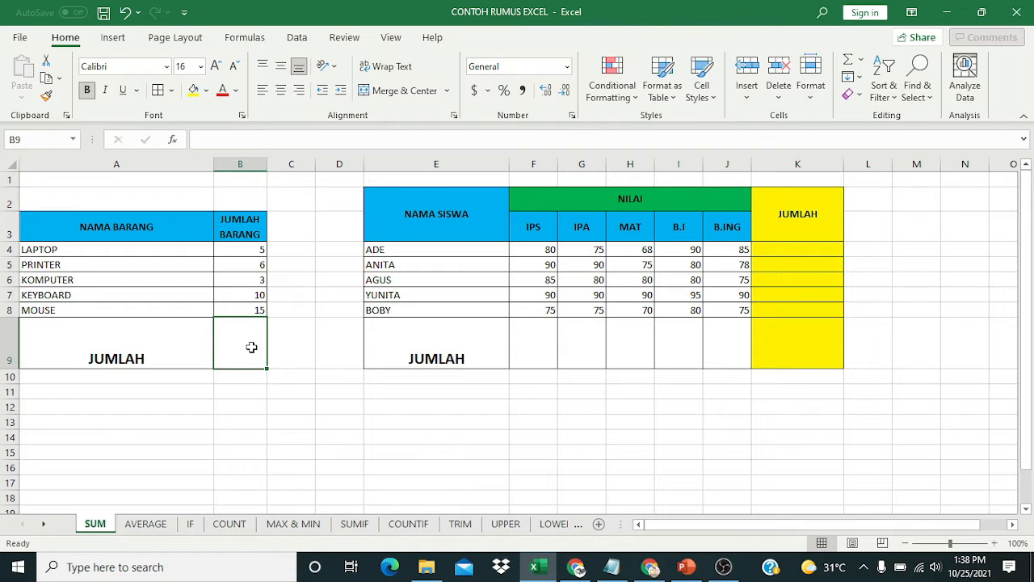
text(=S)
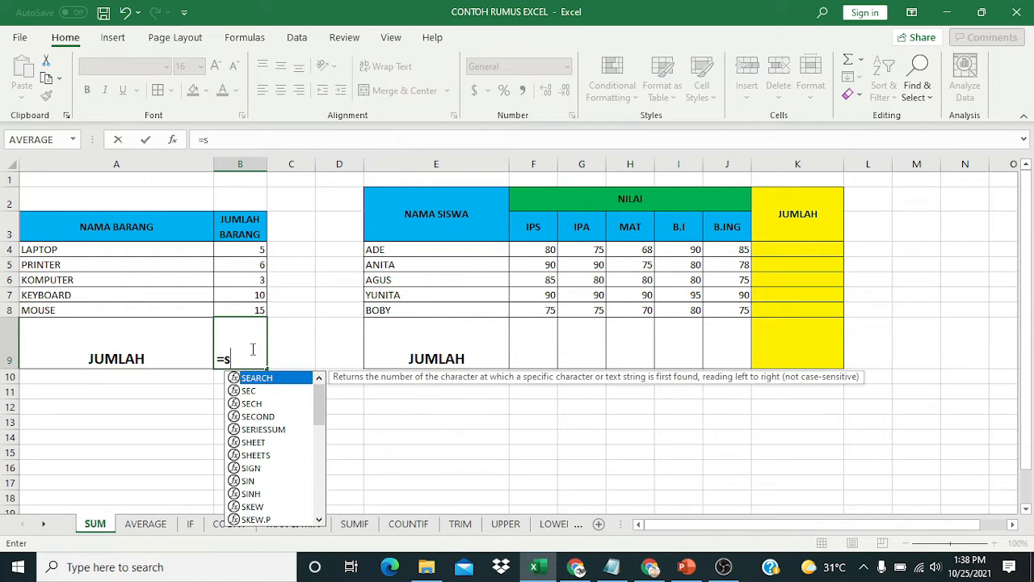
text(u)
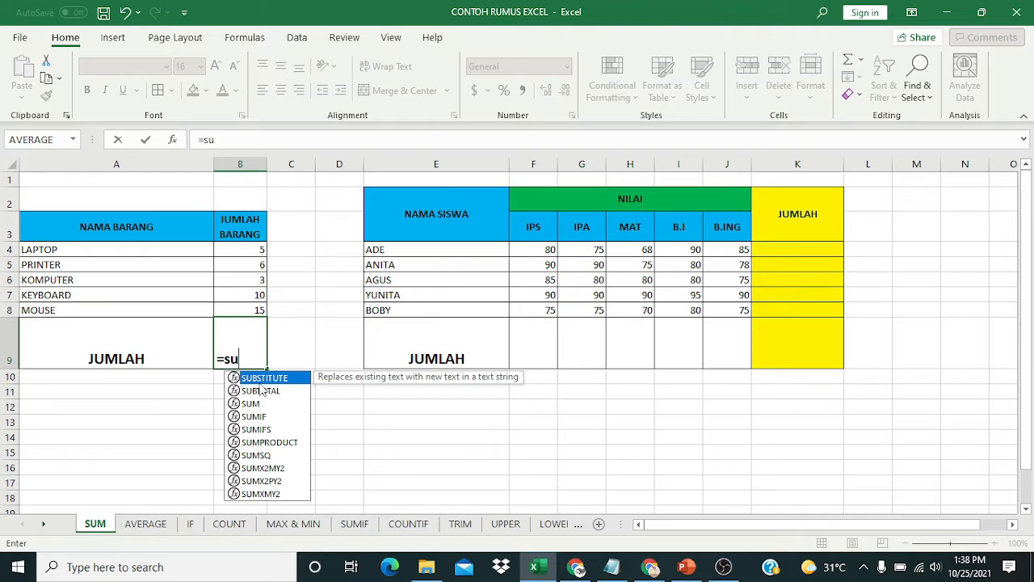
double_click(260, 404)
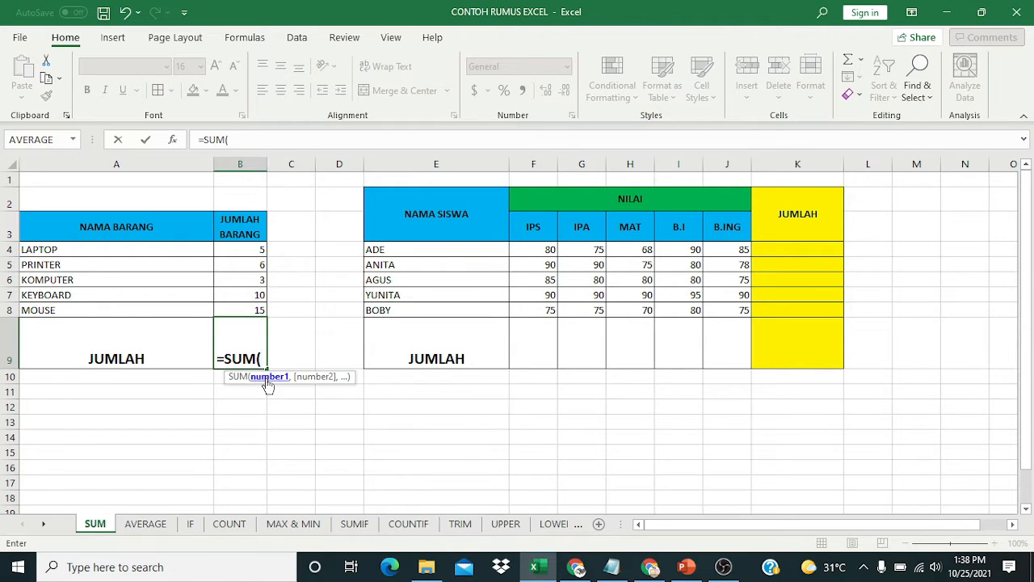
drag(249, 248, 256, 310)
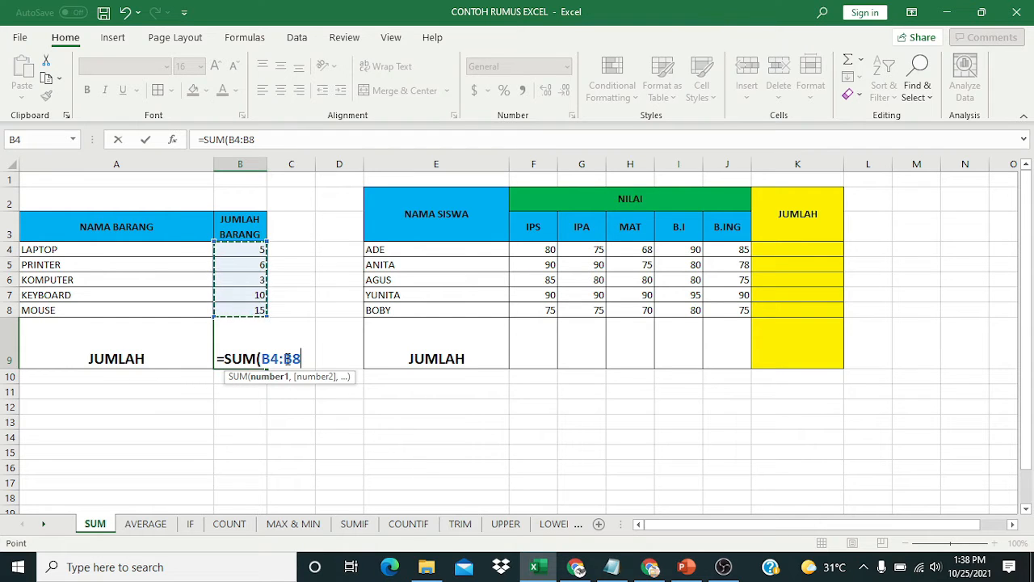
key(Return)
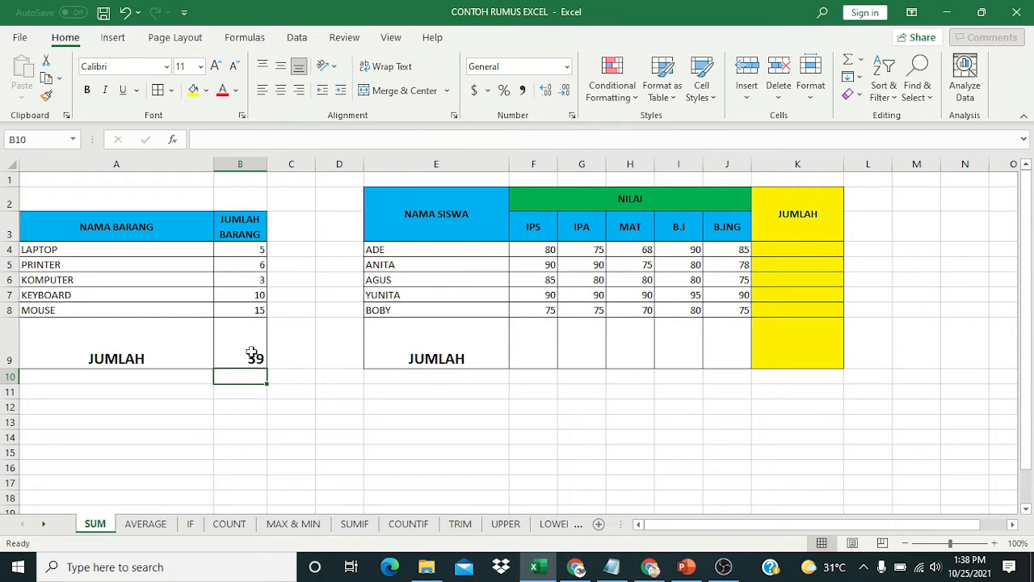
Change the LAPTOP quantity in B4 to 7.
click(242, 251)
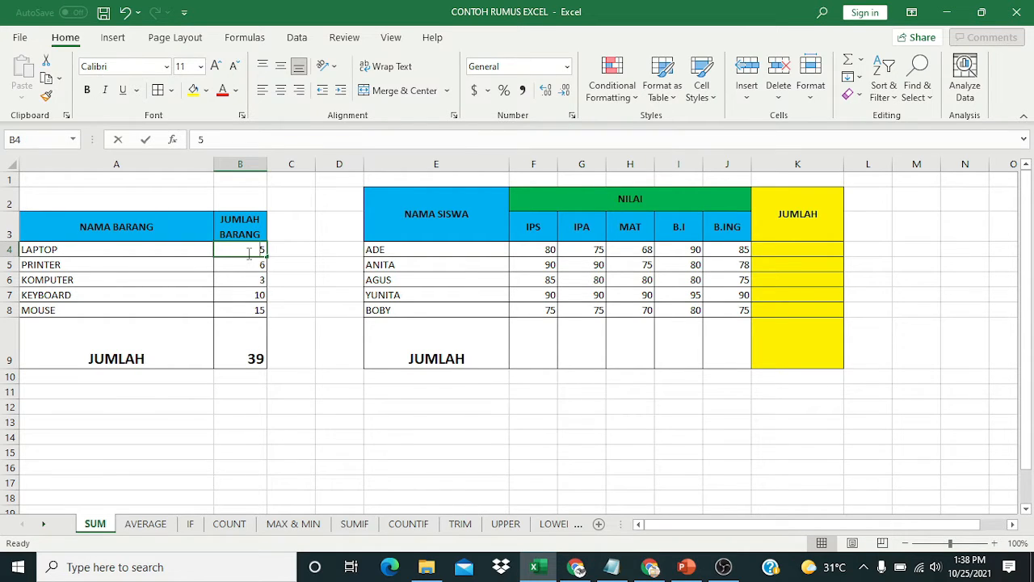
text(7)
click(303, 311)
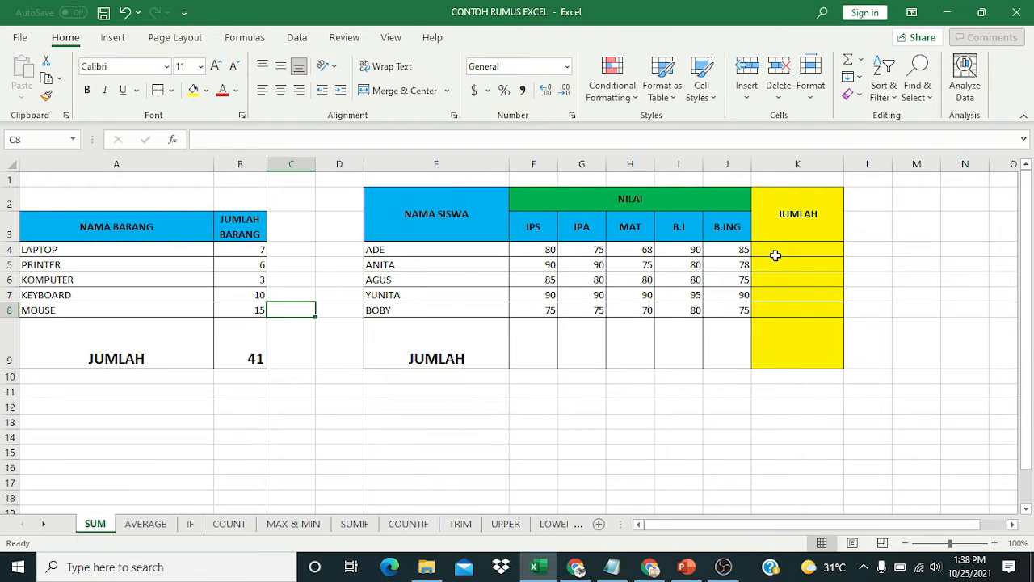
Total the first student's scores in K4 with =SUM(F4:J4) and fill the formula down to K8.
click(776, 252)
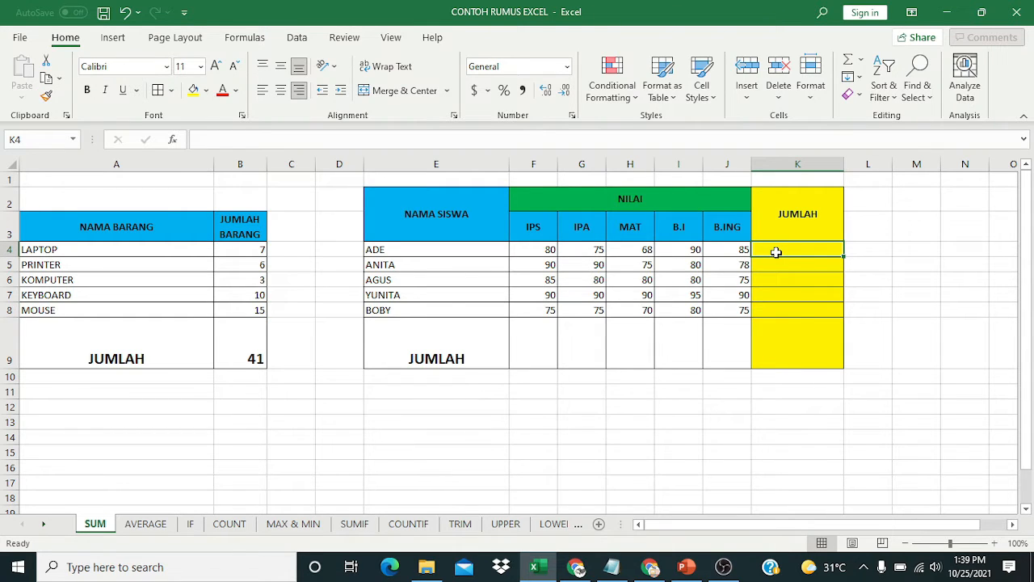
text(=)
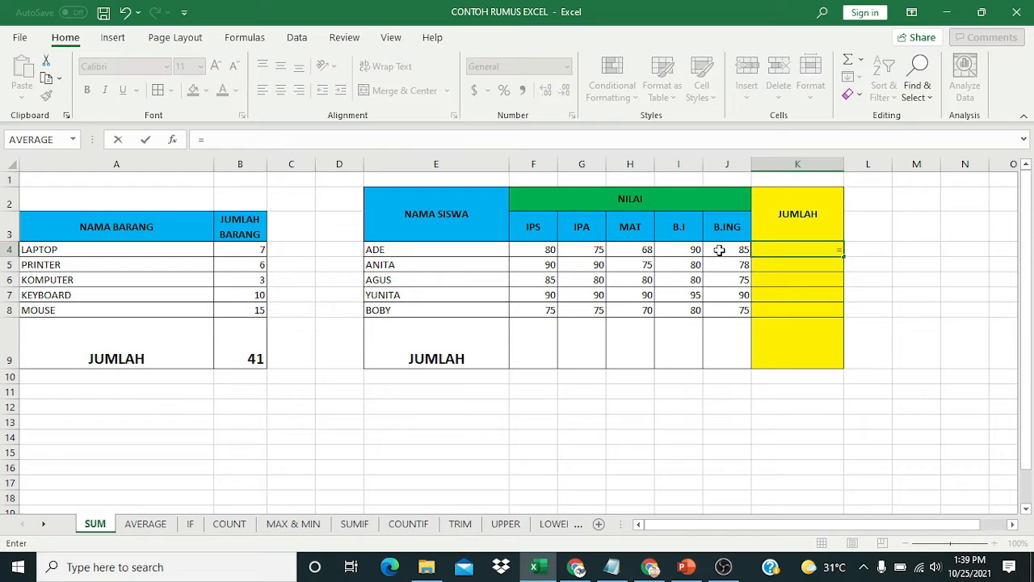
text(su)
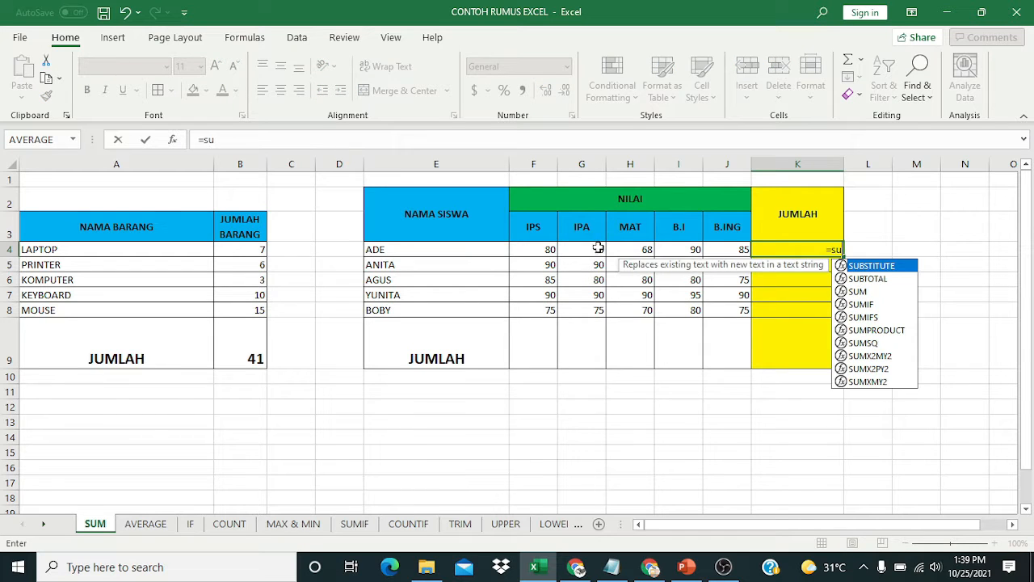
double_click(858, 291)
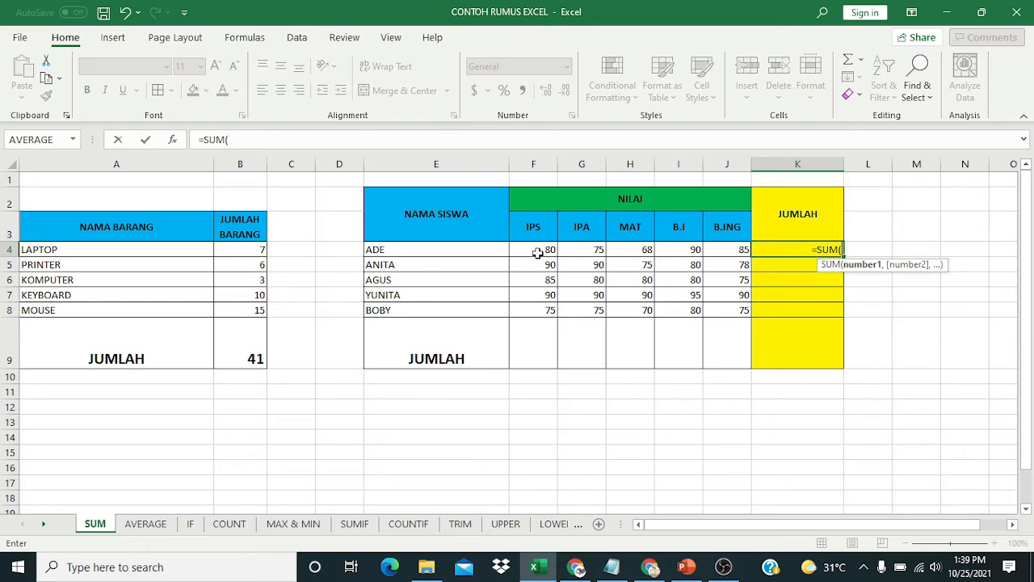
drag(537, 253, 723, 251)
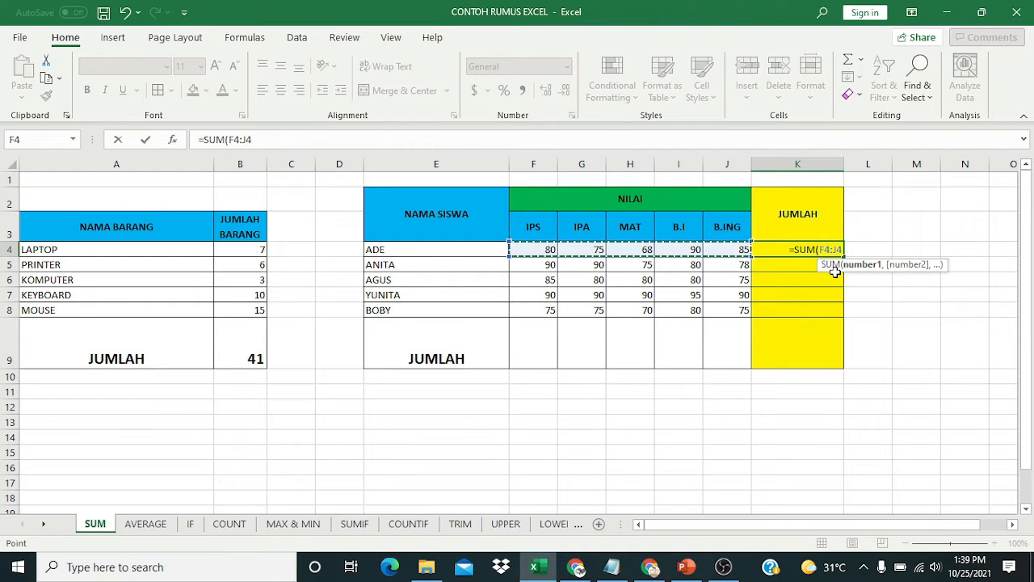
key(Return)
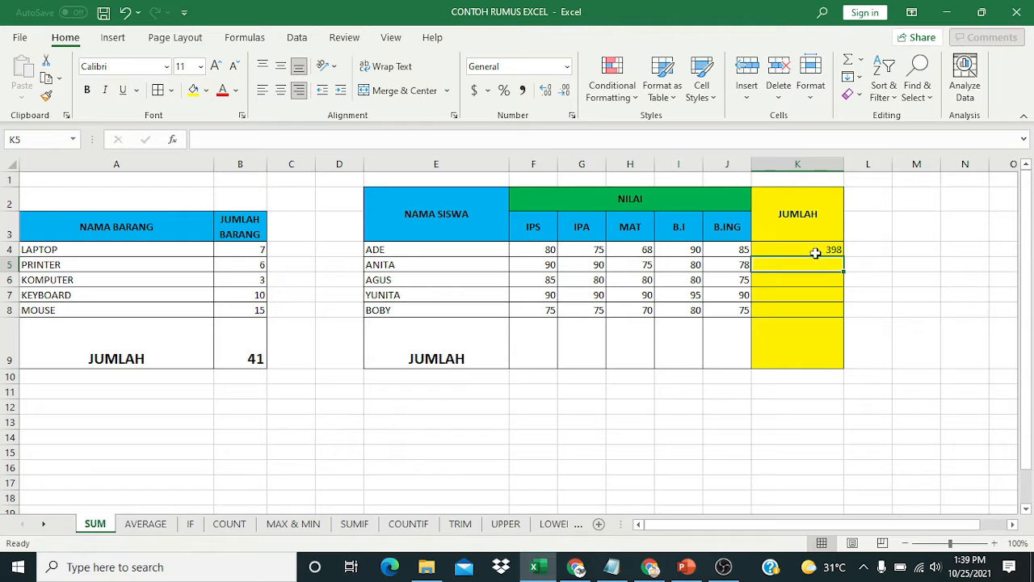
click(818, 251)
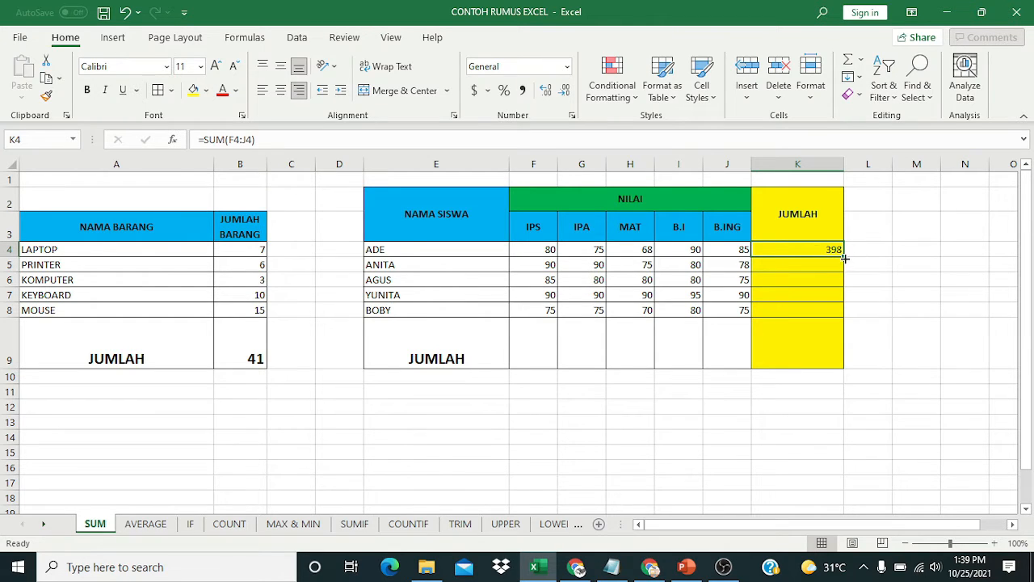
drag(844, 258, 852, 314)
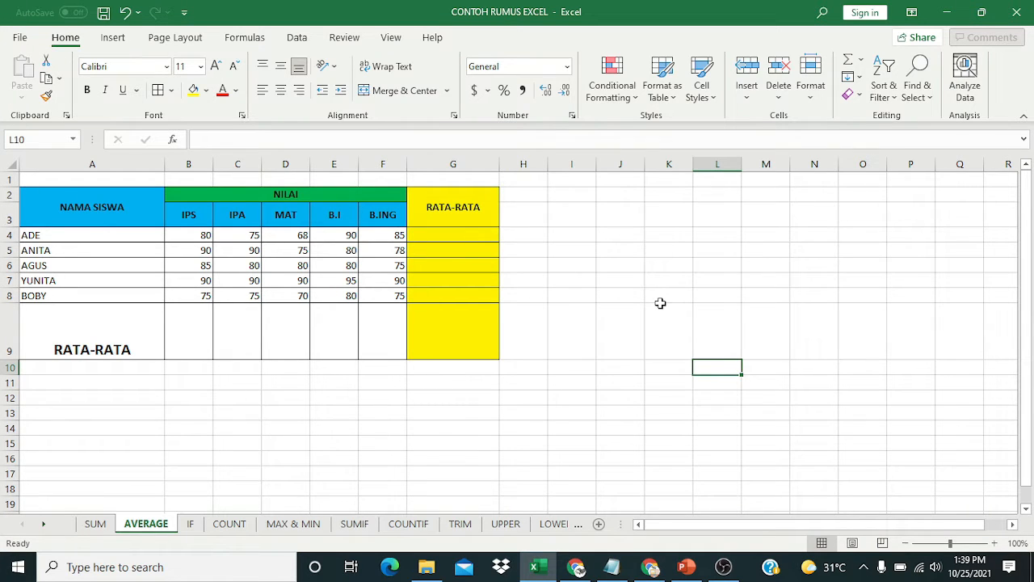
Calculate the first student's average score in G4 of the AVERAGE sheet with =AVERAGE(B4:F4).
click(452, 236)
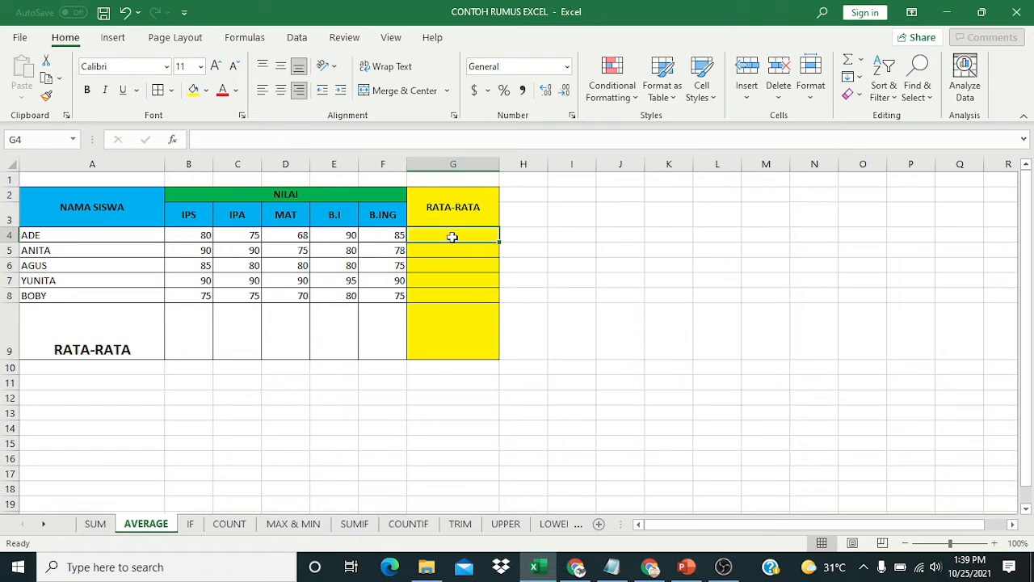
text(=)
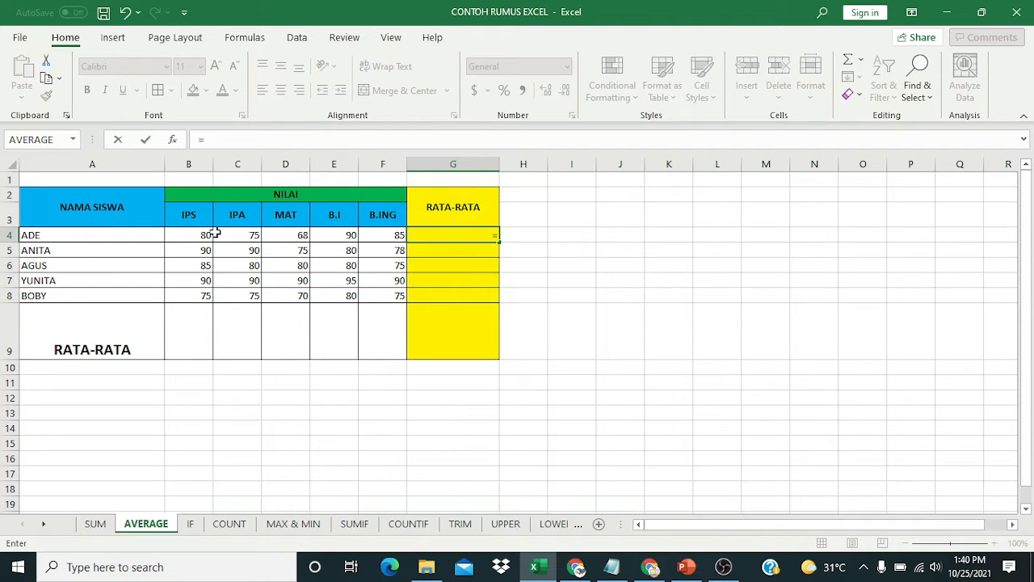
text(a)
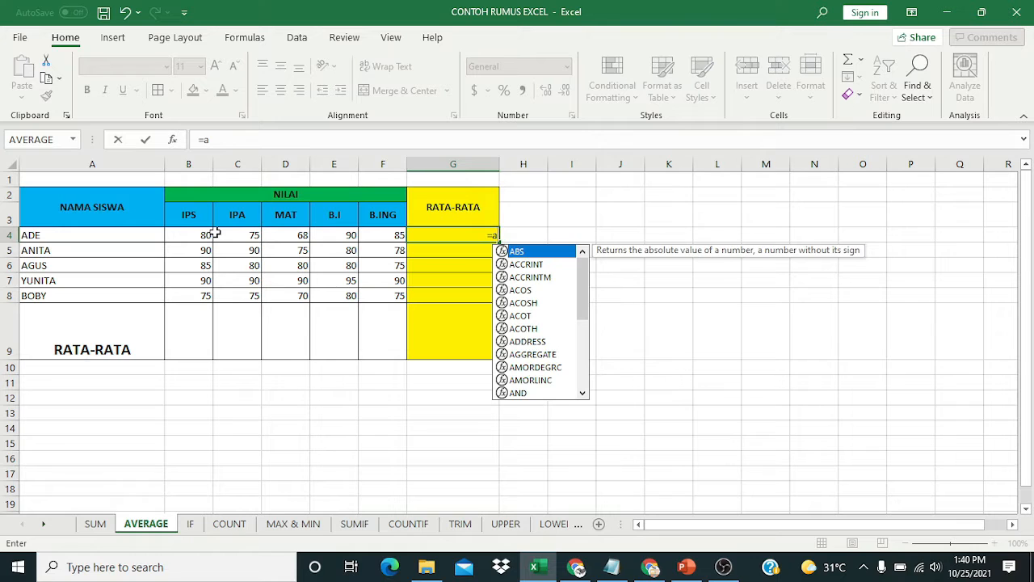
text(ve)
key(Down)
double_click(525, 267)
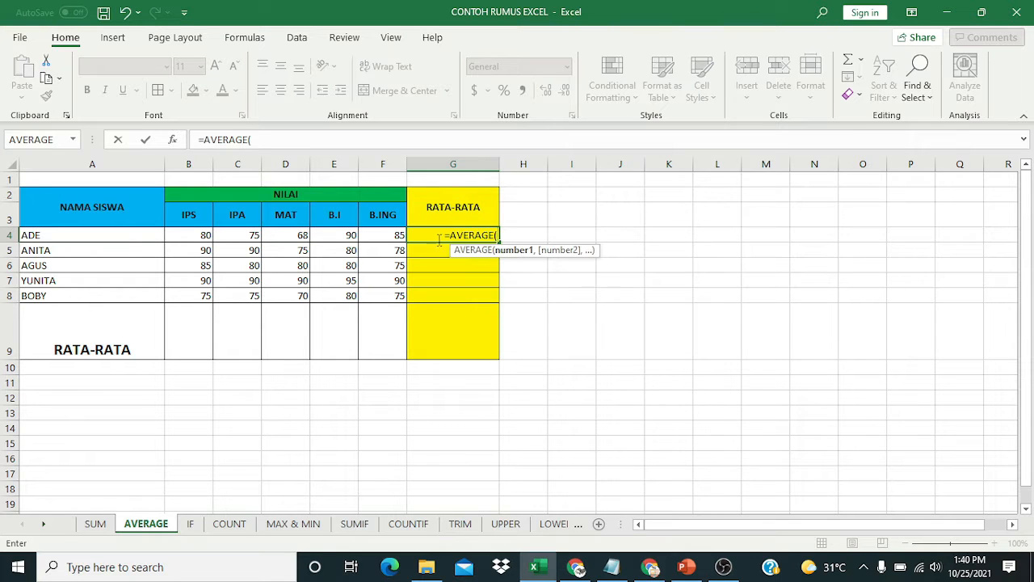
drag(185, 235, 372, 235)
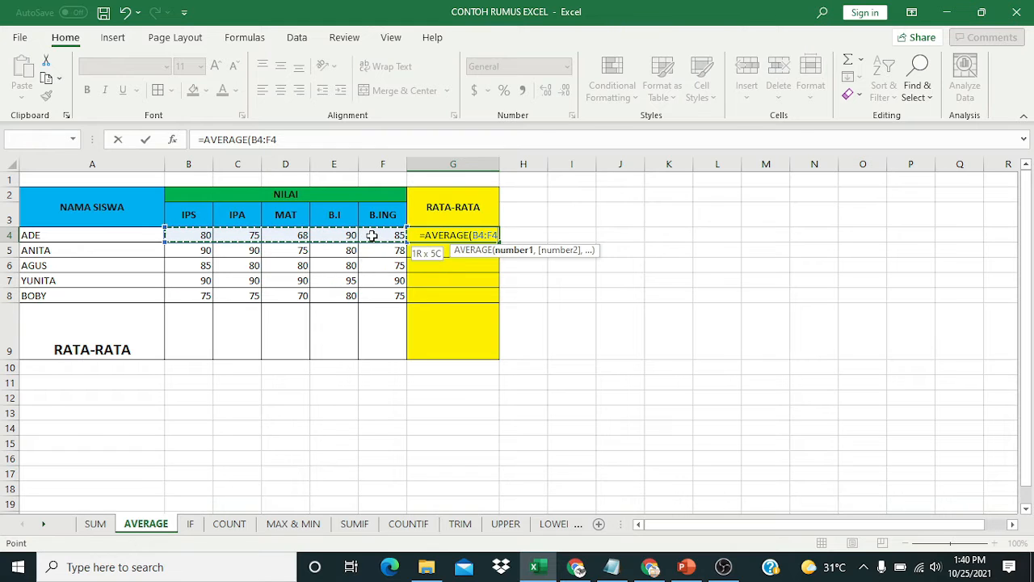
key(Return)
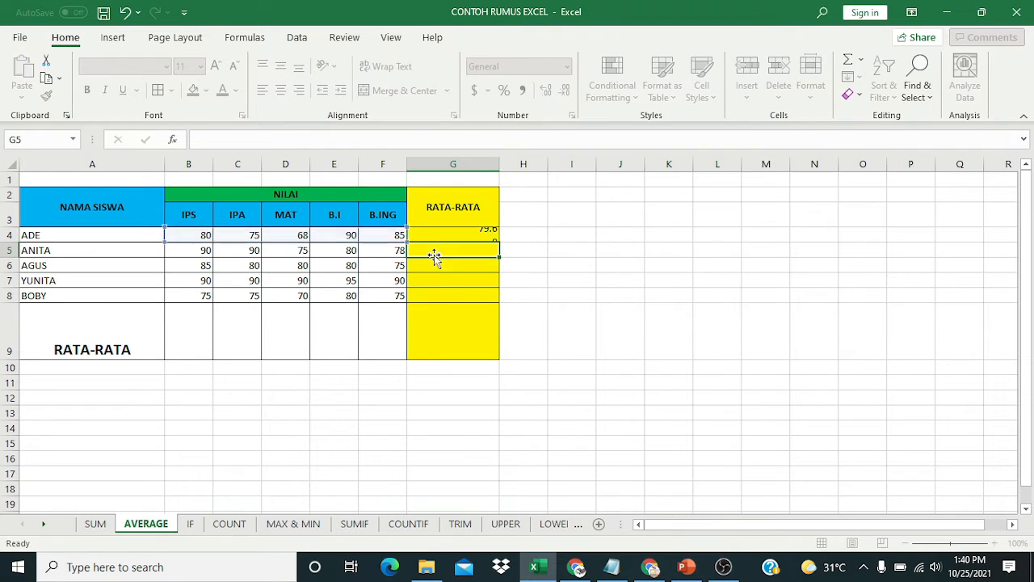
Fill the G4 average formula down to G8 and reduce the averages in the RATA-RATA column by one decimal place.
click(473, 234)
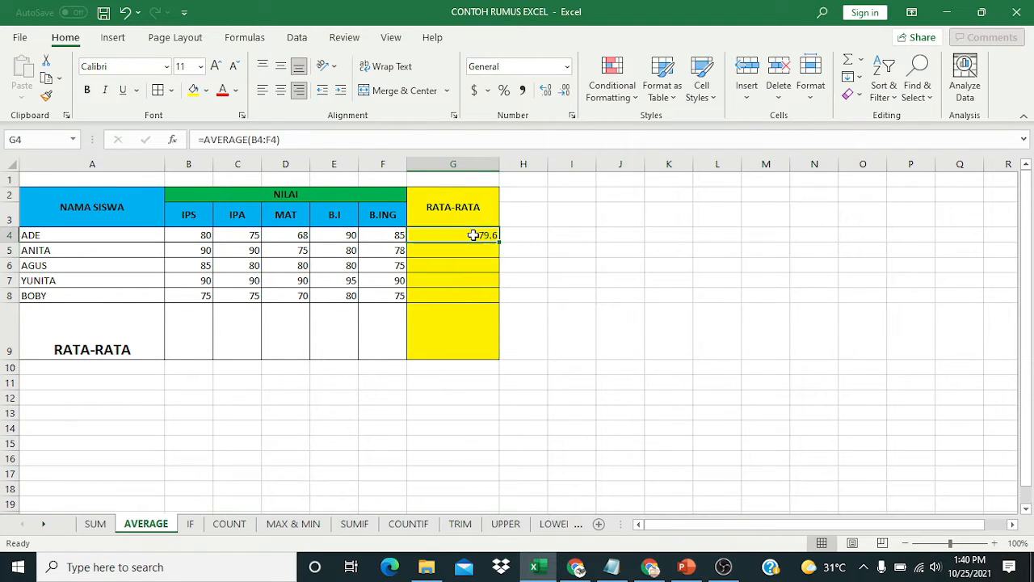
drag(500, 241, 501, 304)
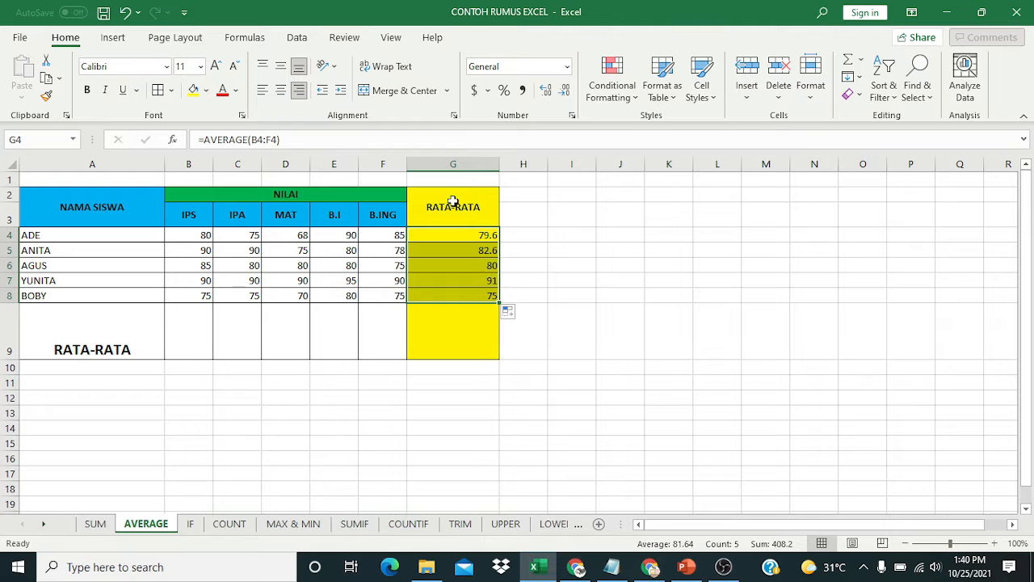
click(564, 92)
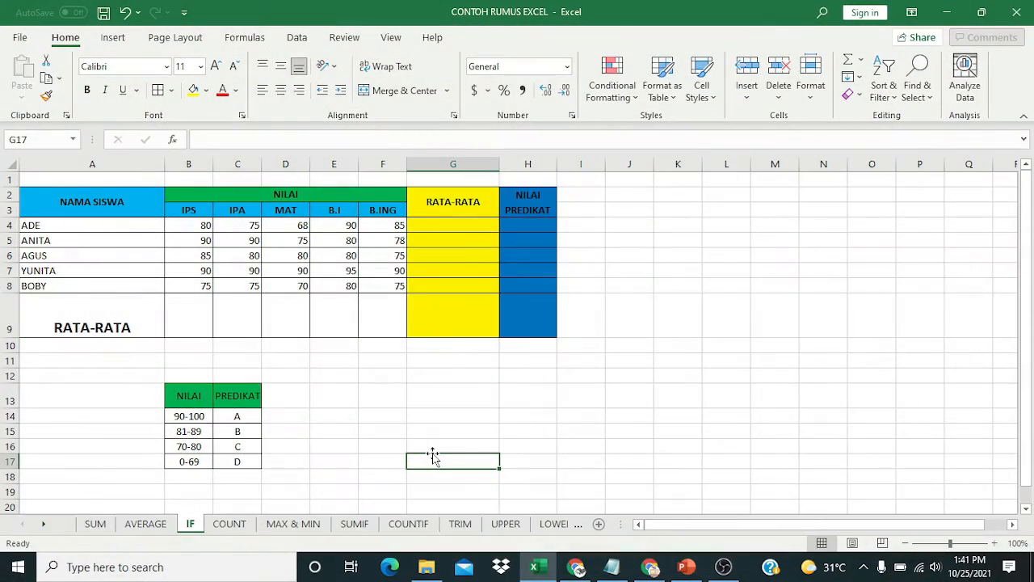
key(Left)
key(Left)
key(Left)
key(Left)
key(Left)
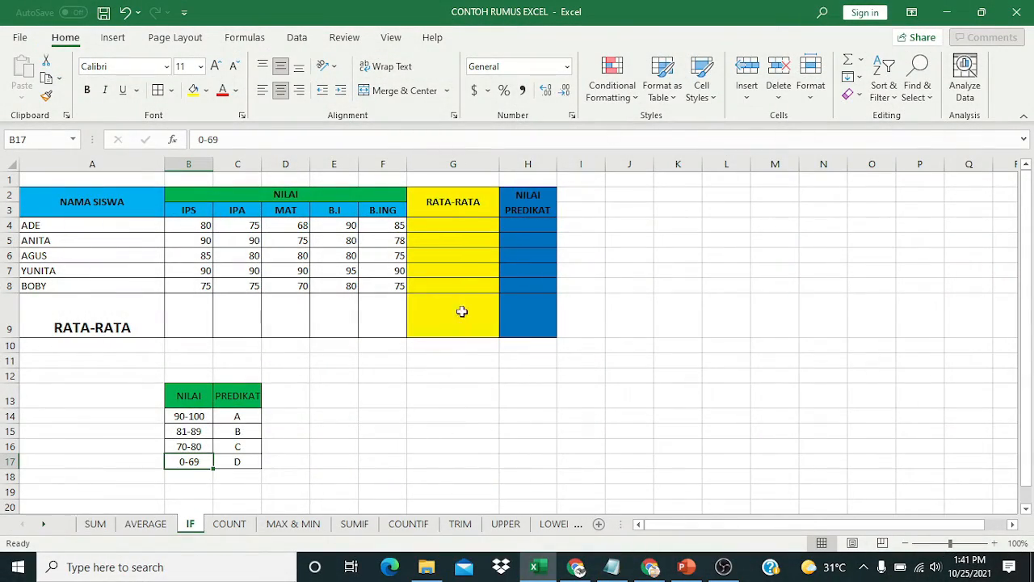
drag(162, 375, 231, 472)
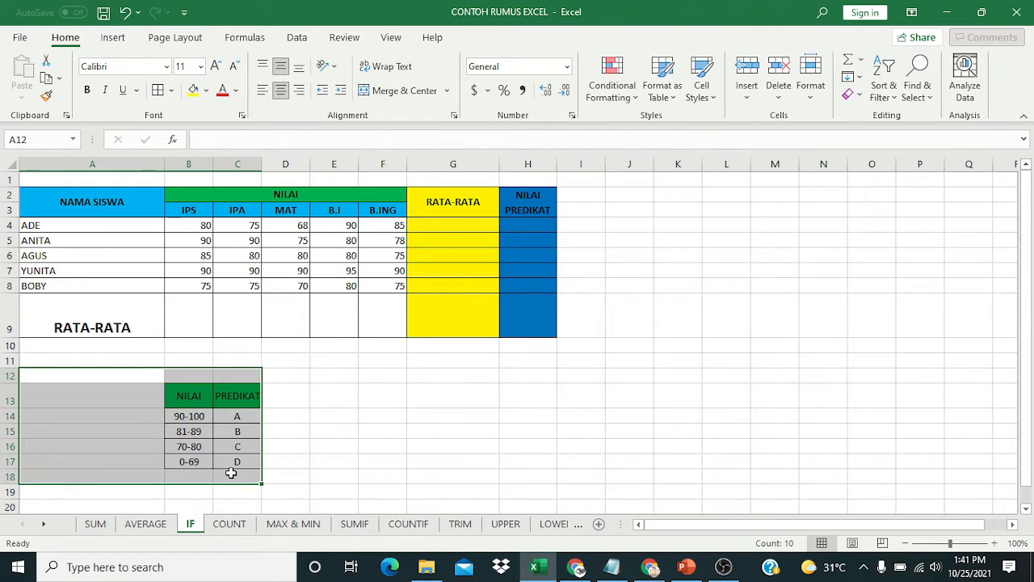
click(324, 477)
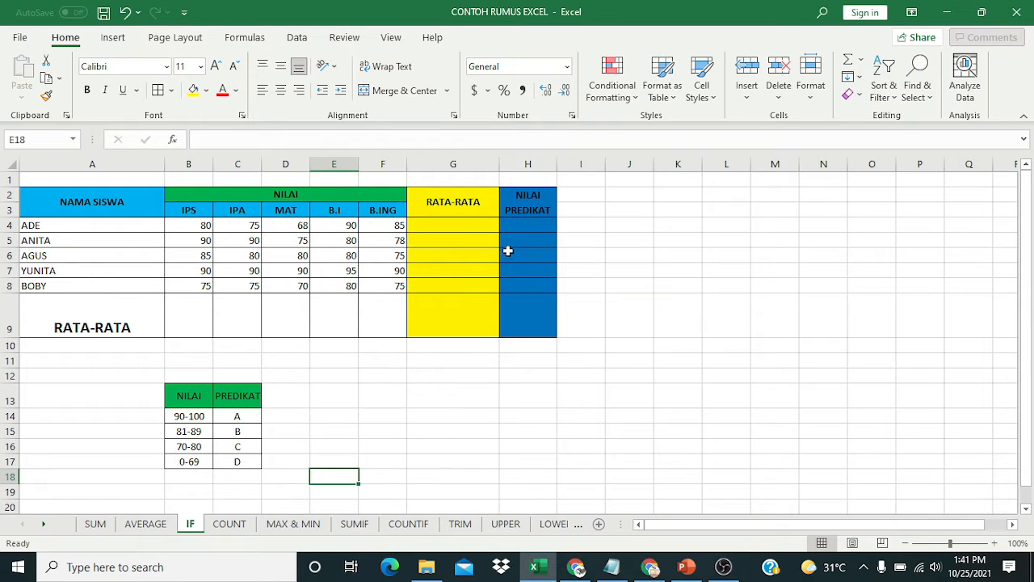
Calculate the first student's average in G4 of the IF sheet with =AVERAGE(B4:F4).
click(473, 230)
text(=)
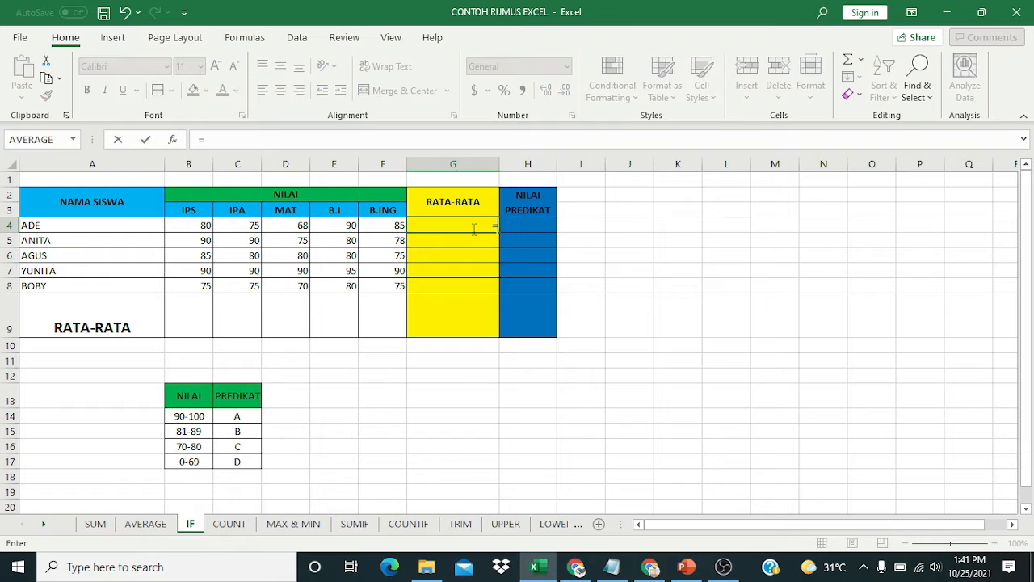
text(a)
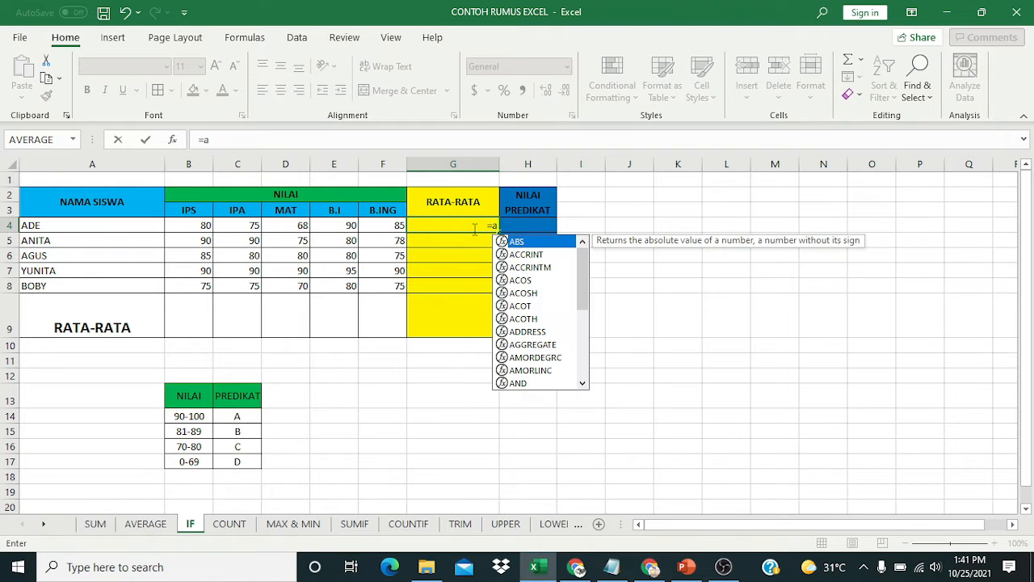
text(v)
double_click(517, 255)
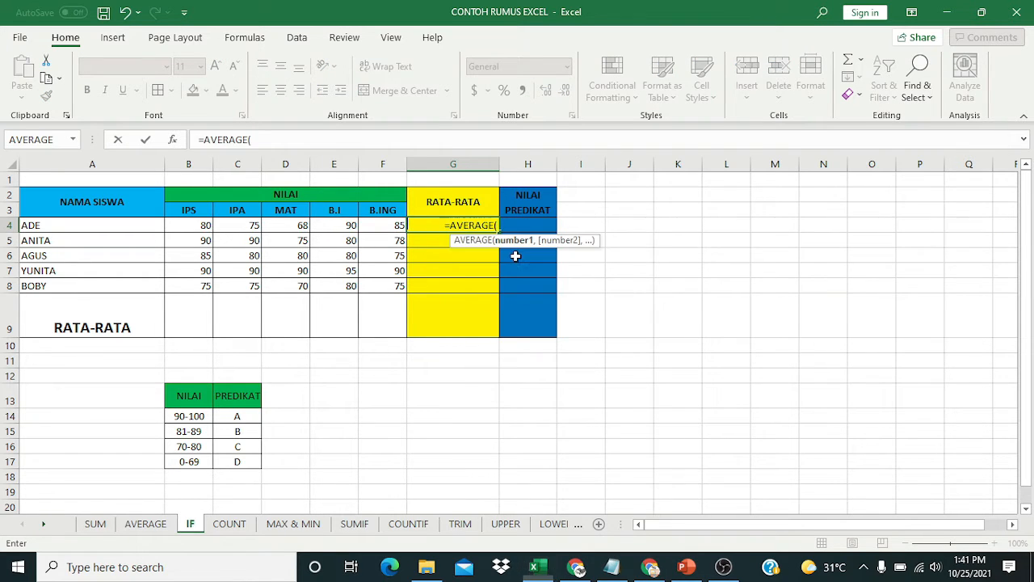
drag(194, 226, 396, 227)
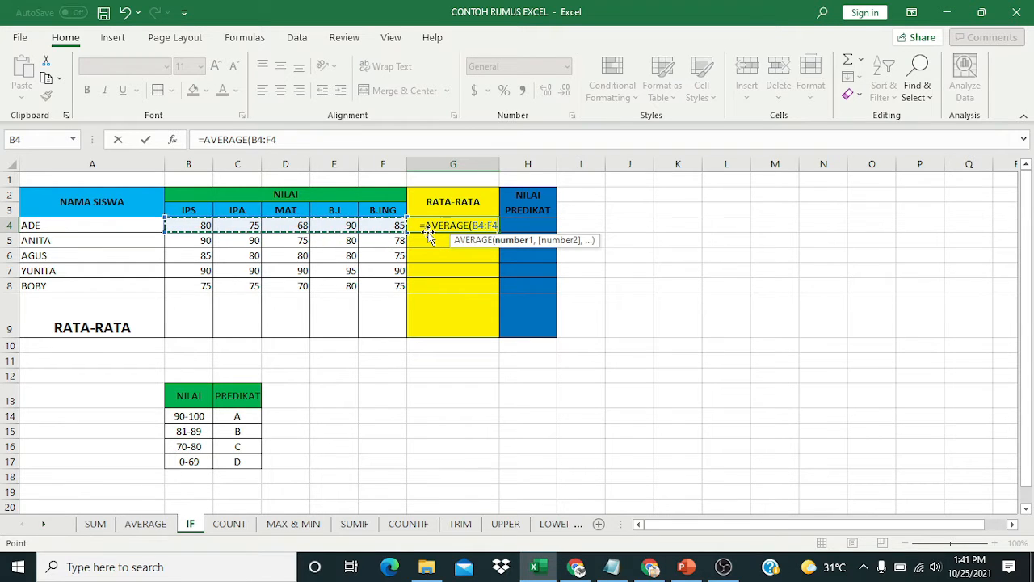
key(Return)
Copy the average formula from G4 down through G8 on the IF sheet and display the results without decimals.
click(474, 225)
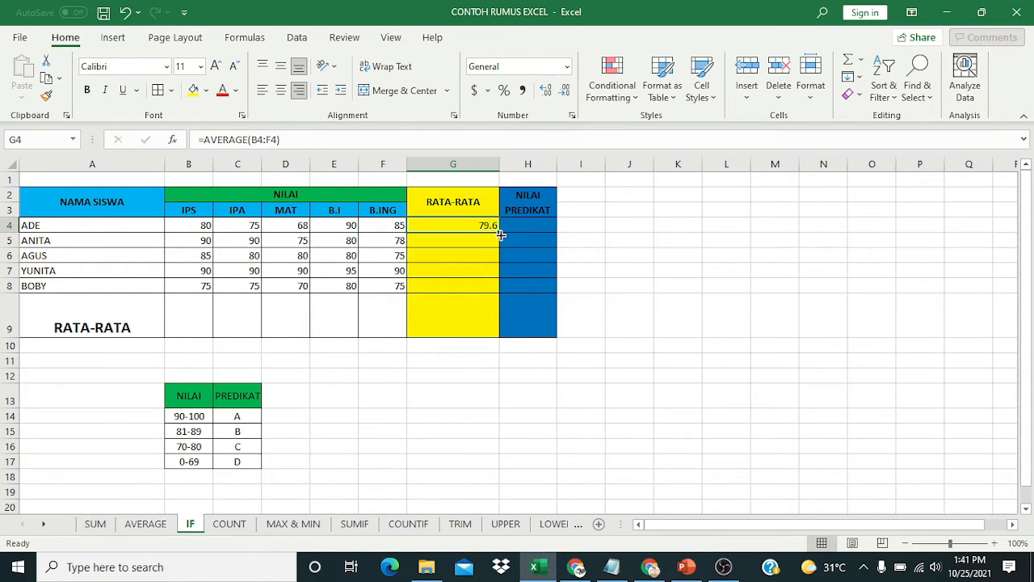
drag(500, 234, 500, 291)
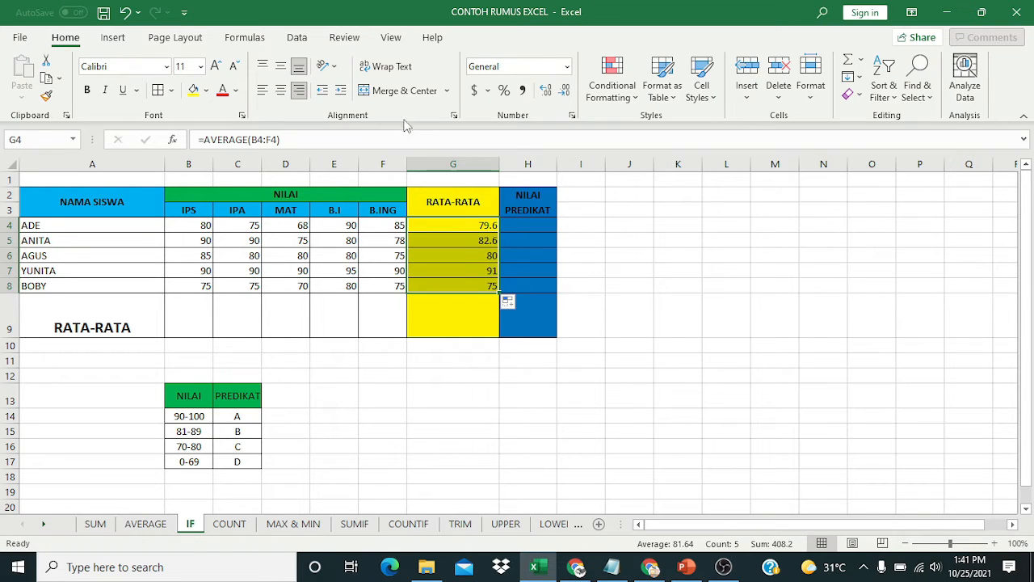
click(564, 90)
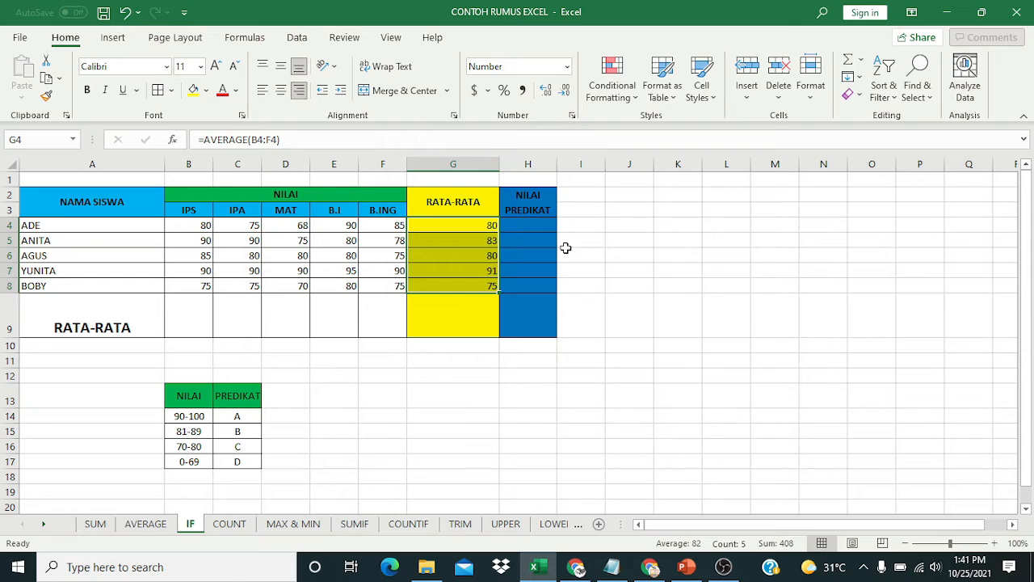
Begin an IF formula in H4 of the IF sheet that returns "A" when the average G4 is greater than 89.
click(521, 221)
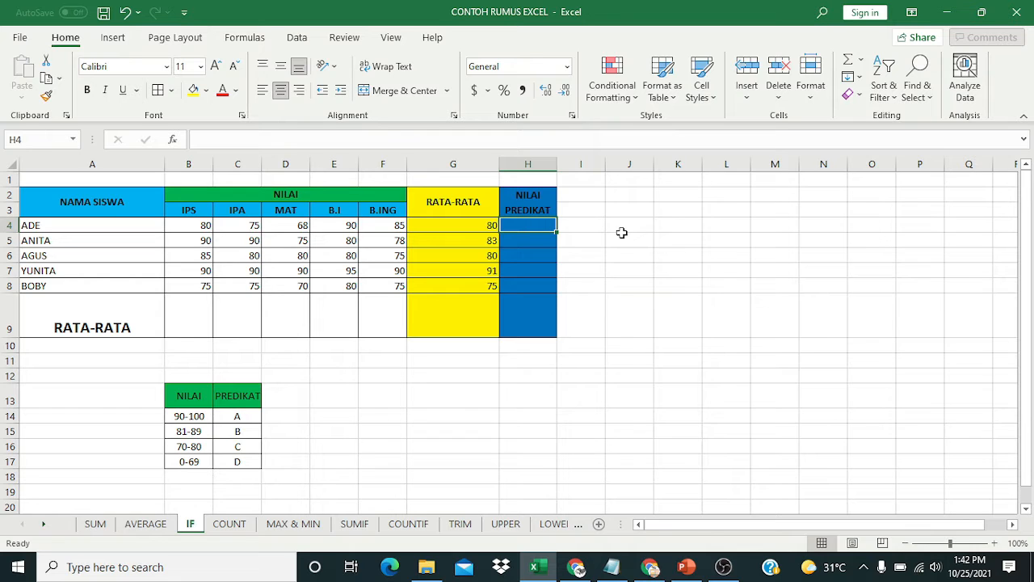
text(=)
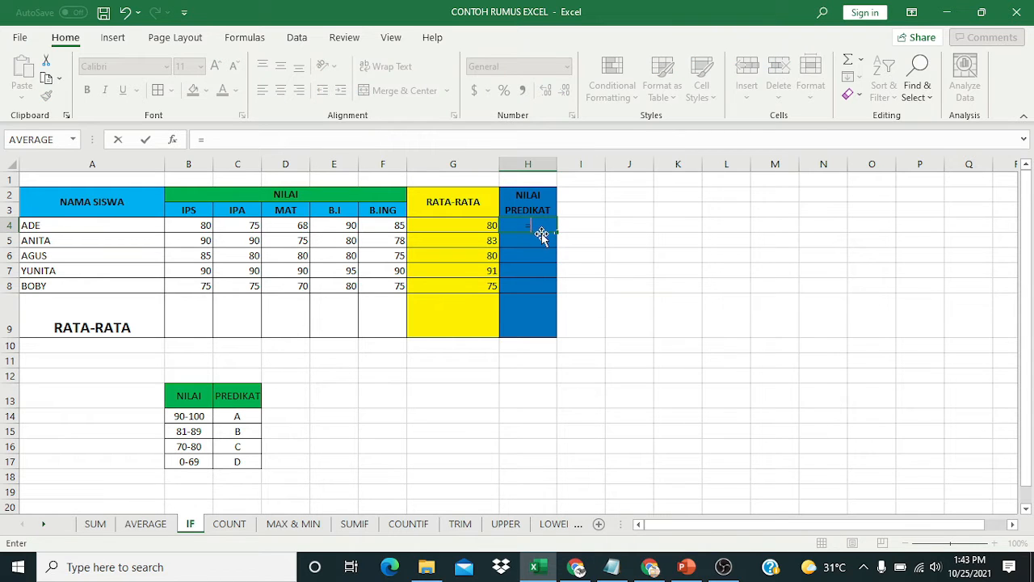
text(i)
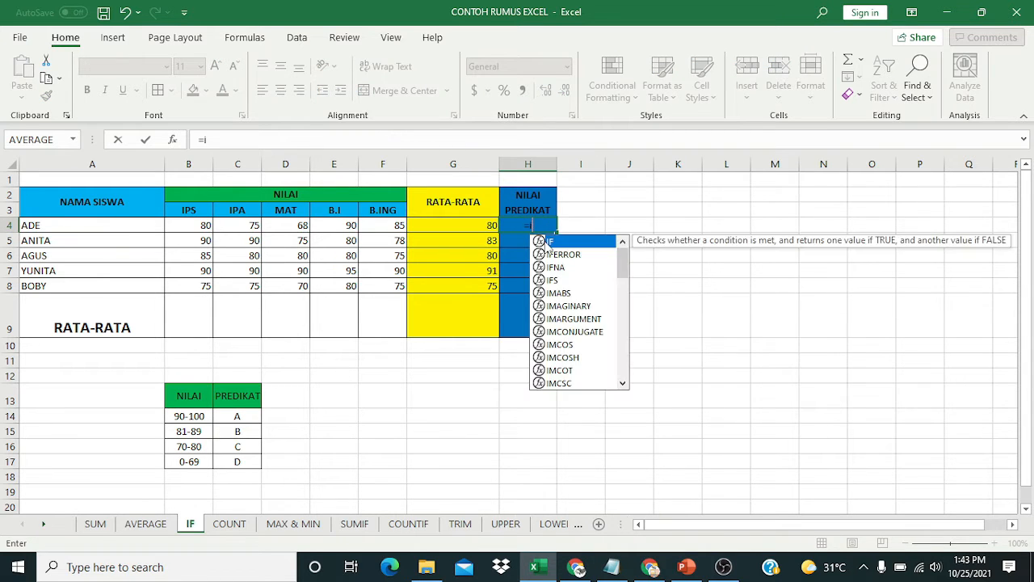
double_click(547, 242)
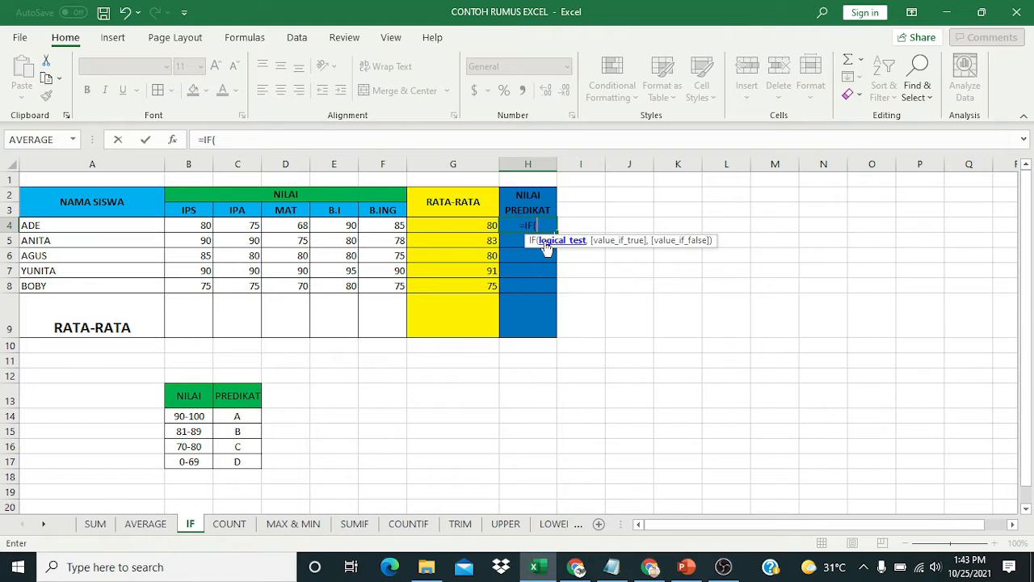
click(441, 227)
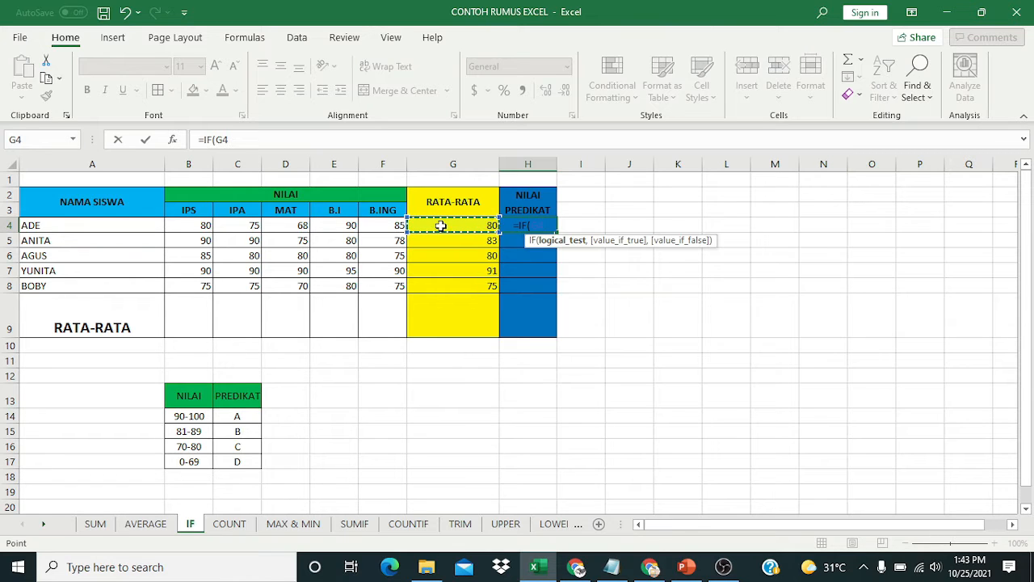
text(>)
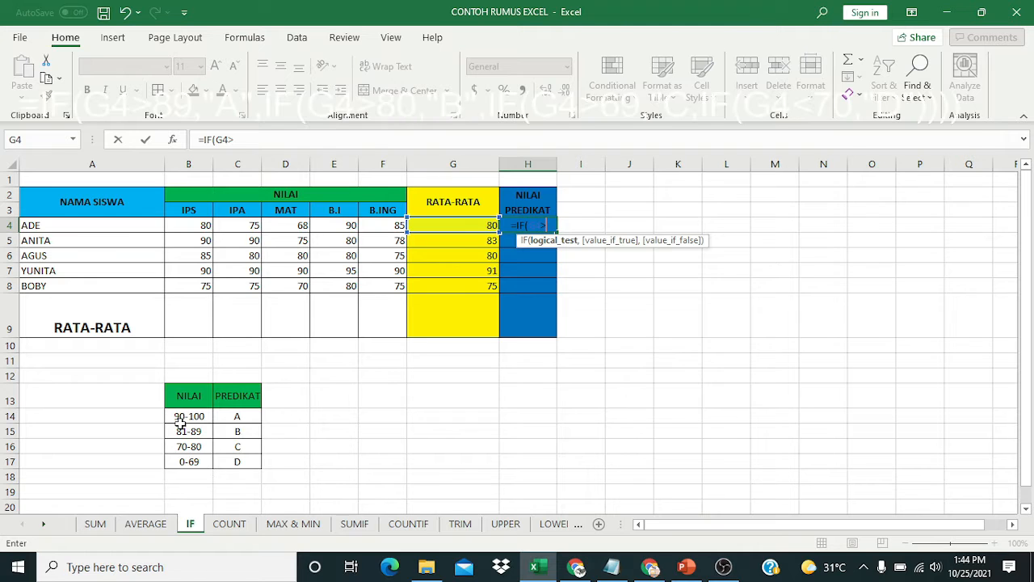
text(89)
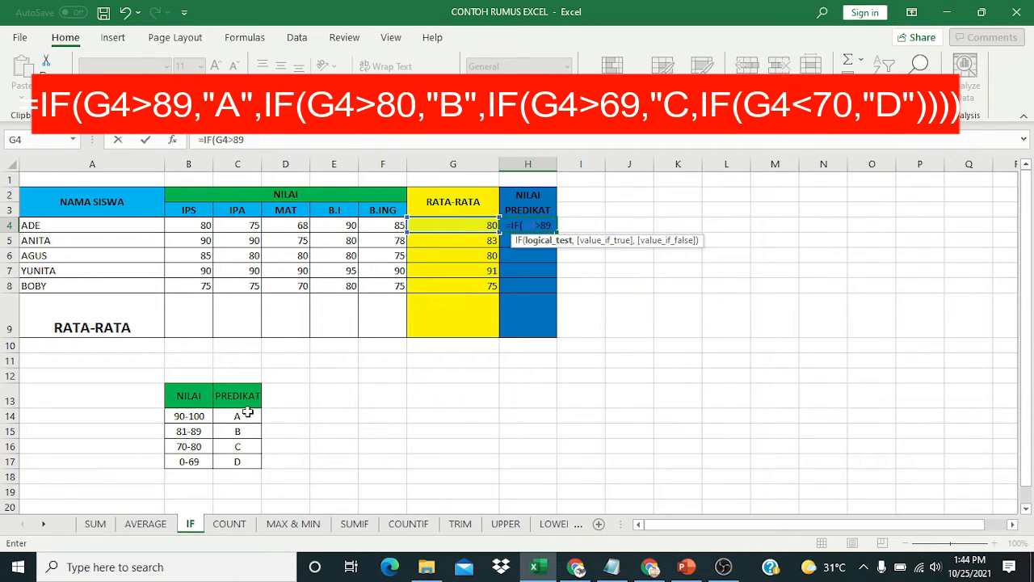
text(,")
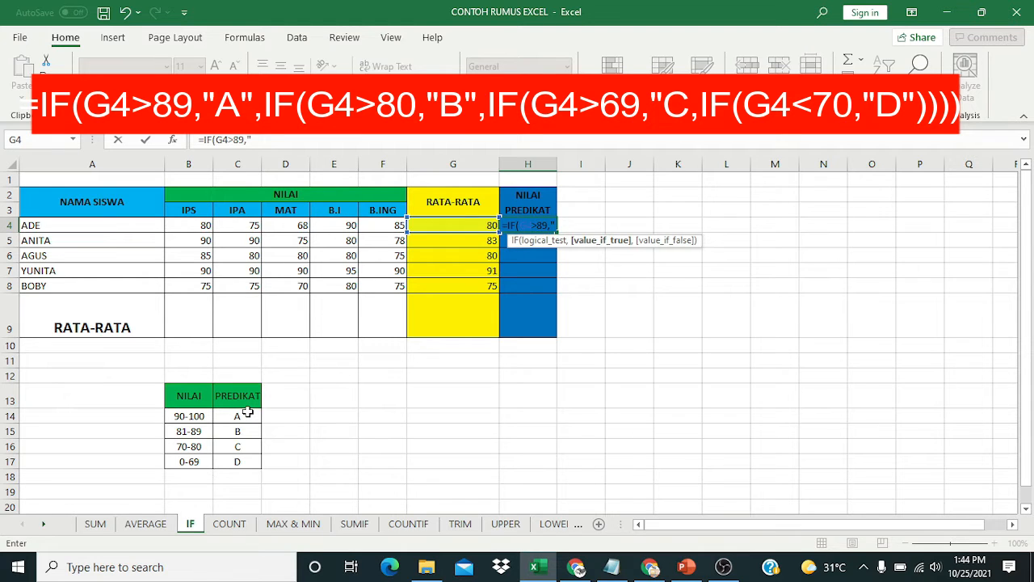
text(A)
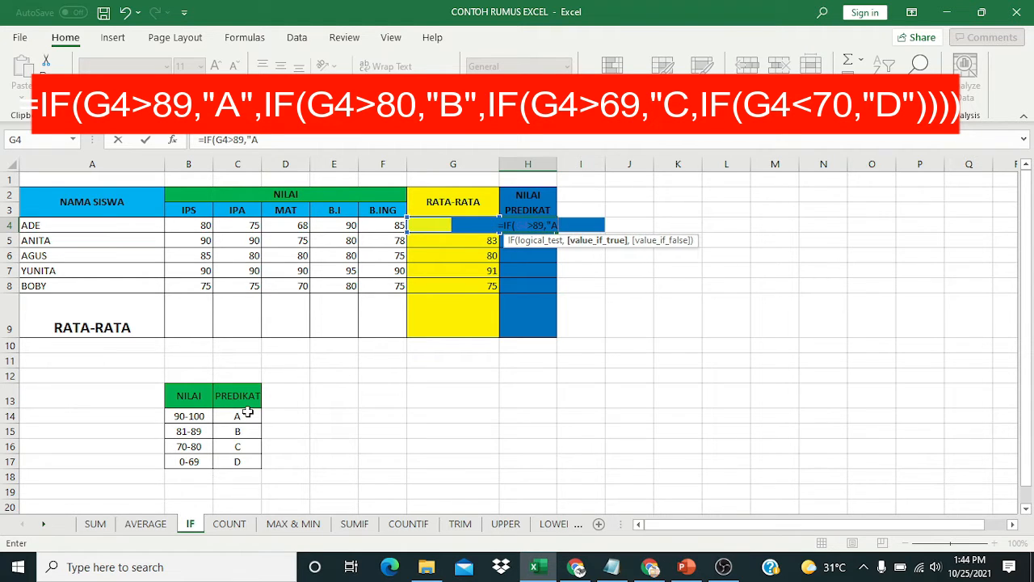
text(")
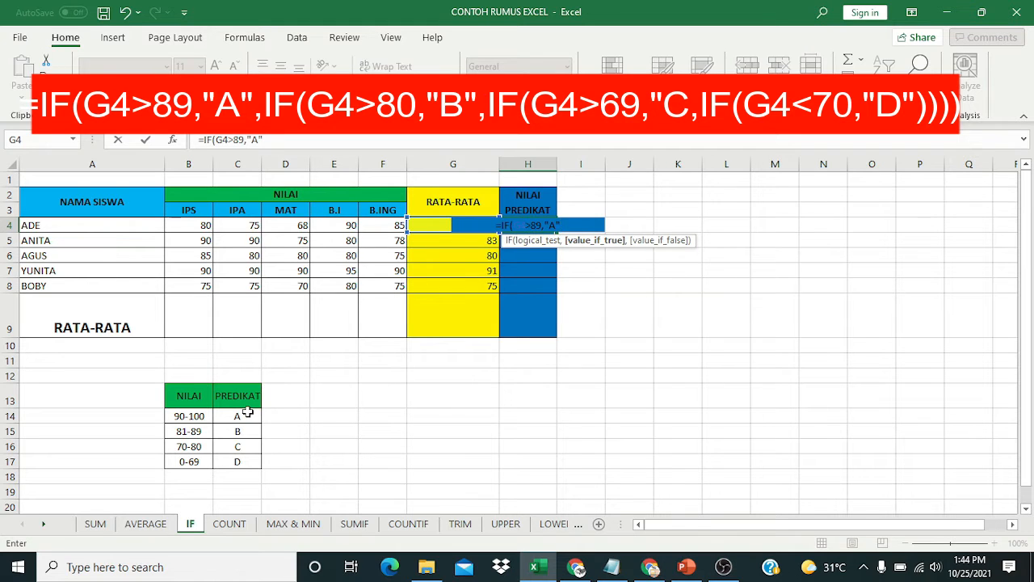
text(,)
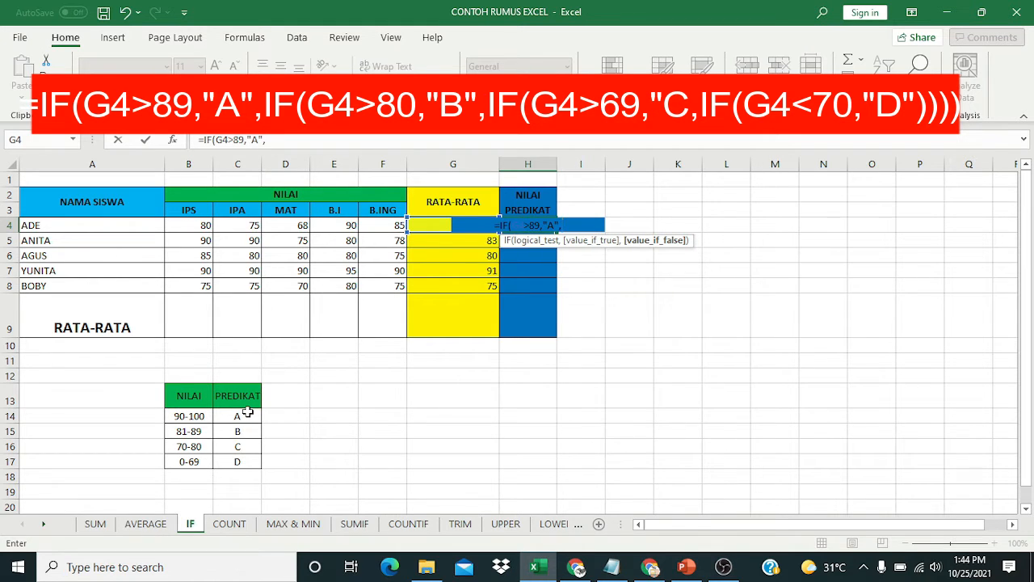
Nest a second IF in the H4 formula that returns "B" when G4 is greater than 80.
text(i)
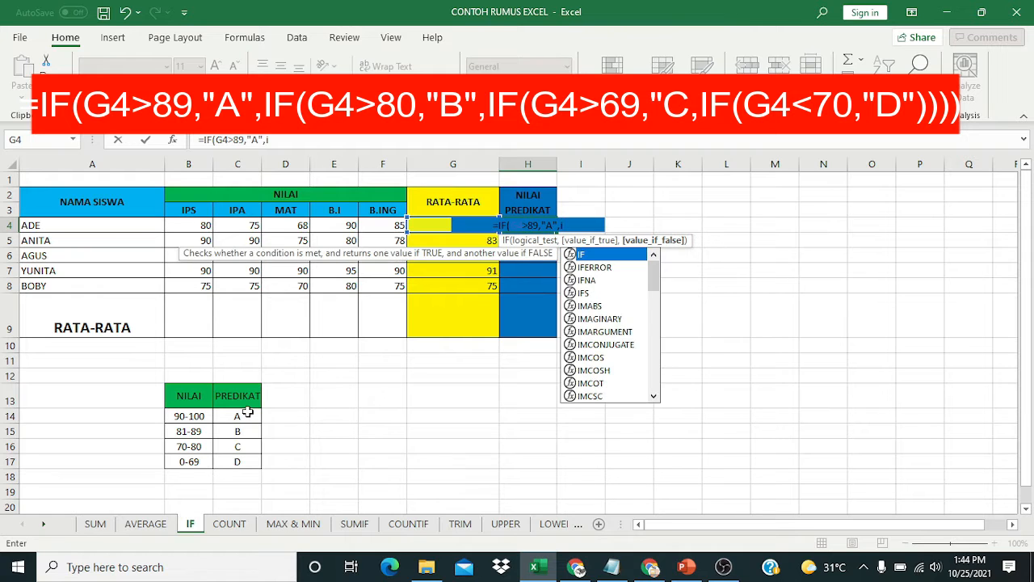
double_click(595, 251)
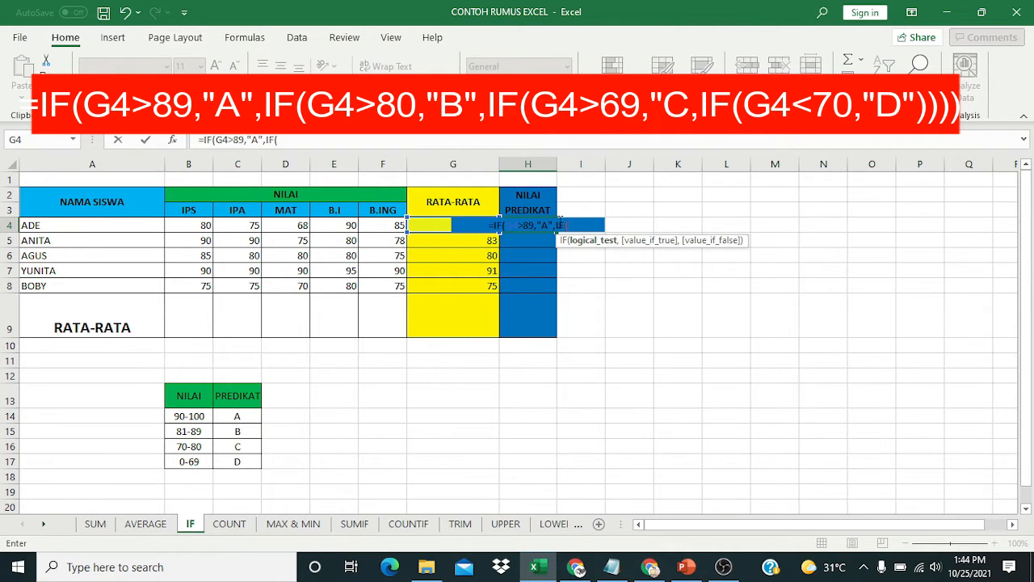
click(416, 225)
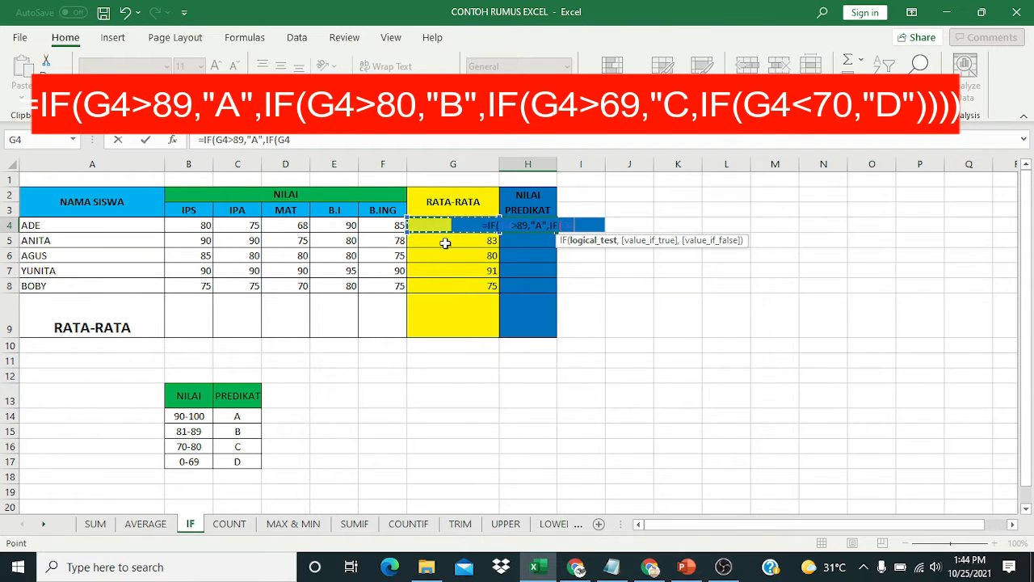
text(>)
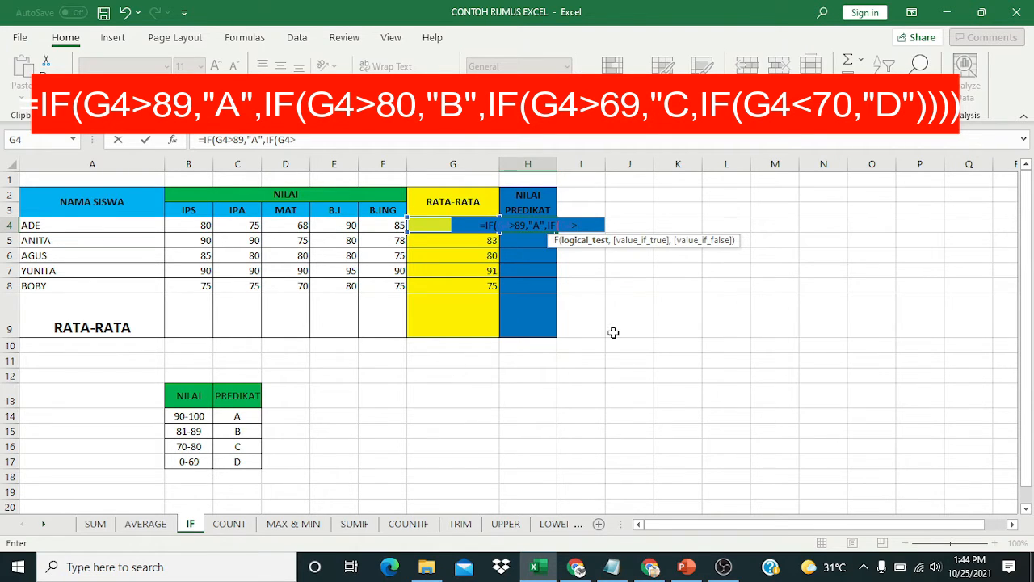
text(80)
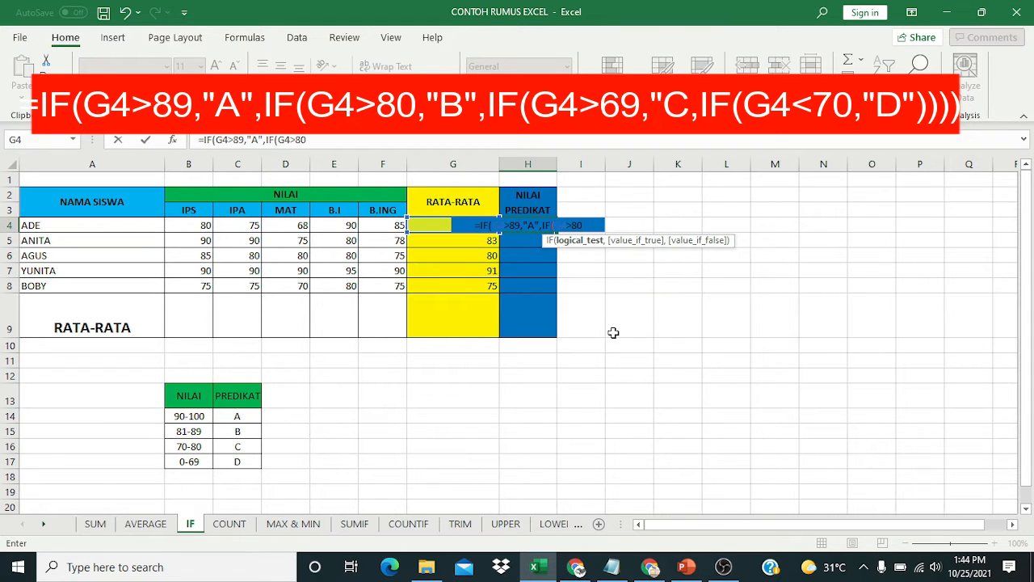
text(,")
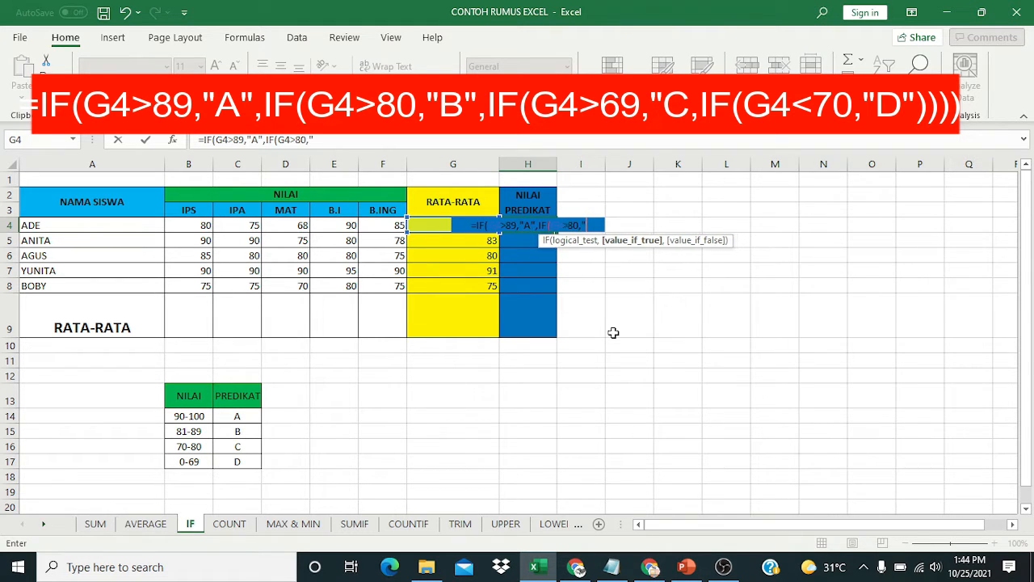
text(B)
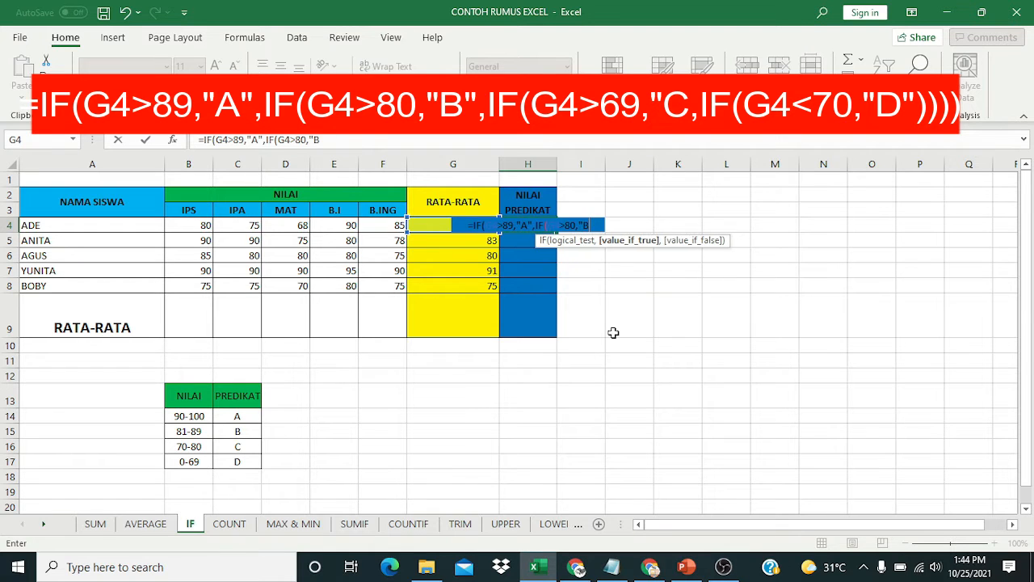
text(",)
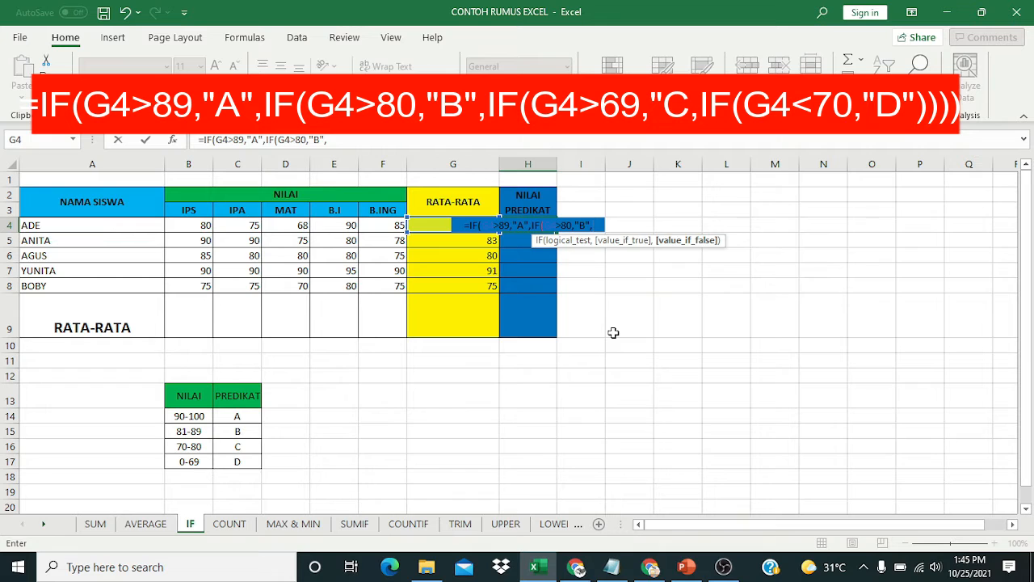
Nest a third IF in the H4 formula that returns "C" when G4 is greater than 69.
text(i)
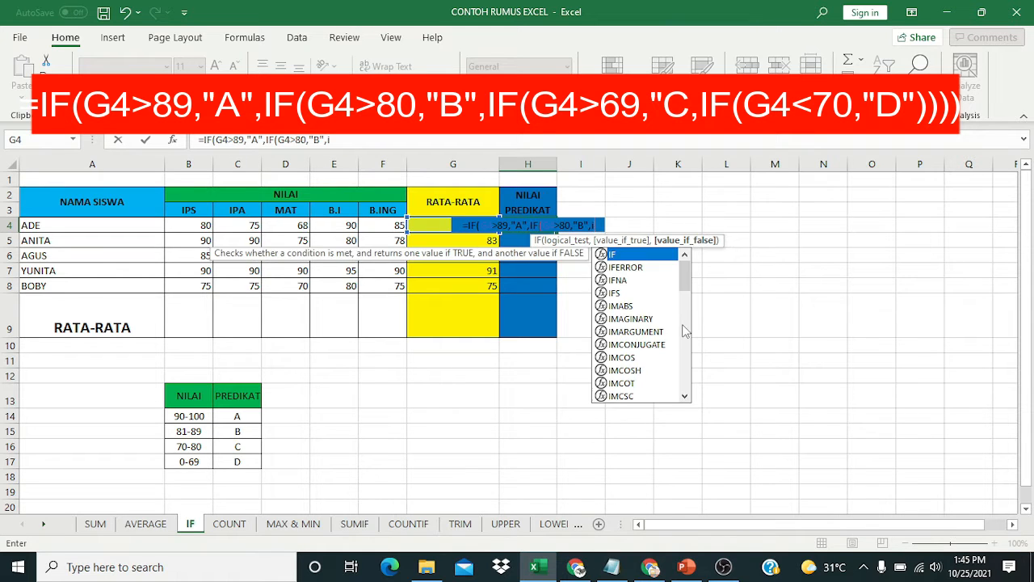
double_click(640, 255)
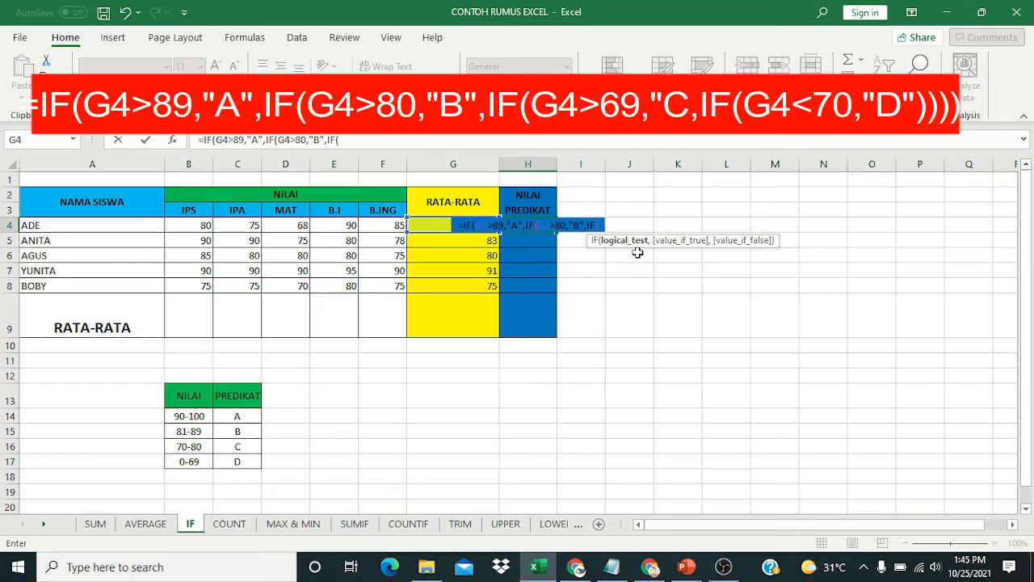
click(432, 224)
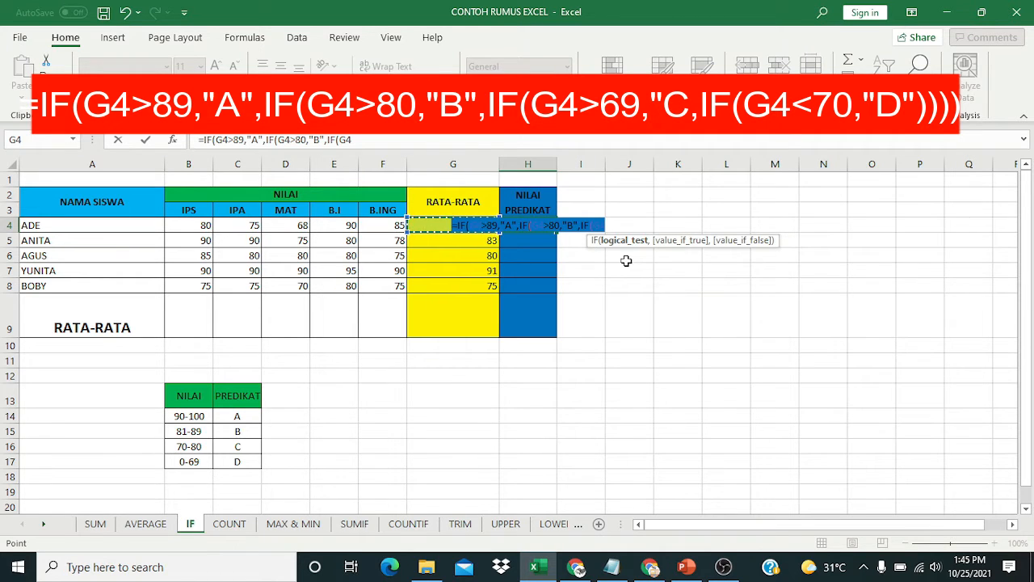
text(>)
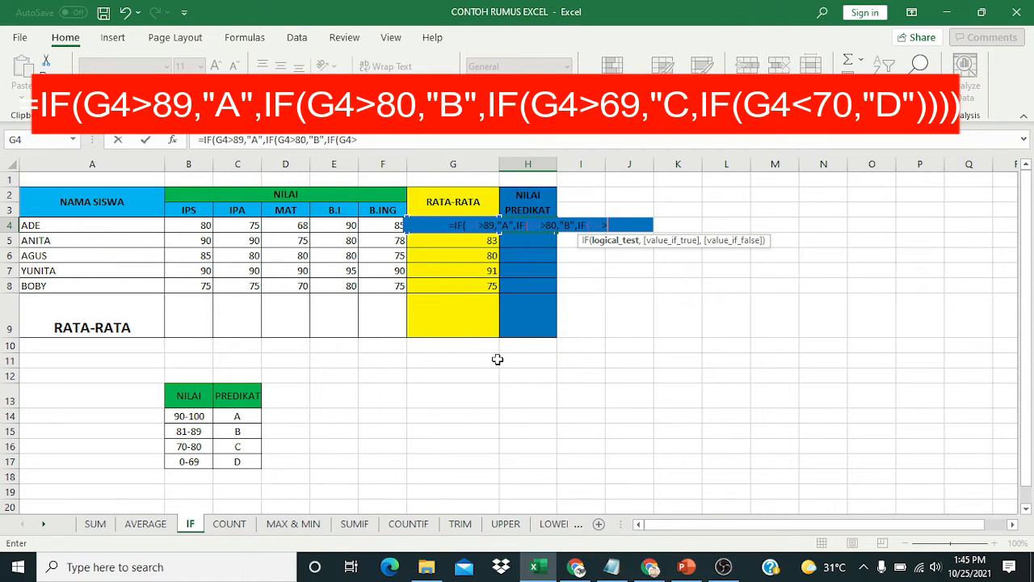
text(6)
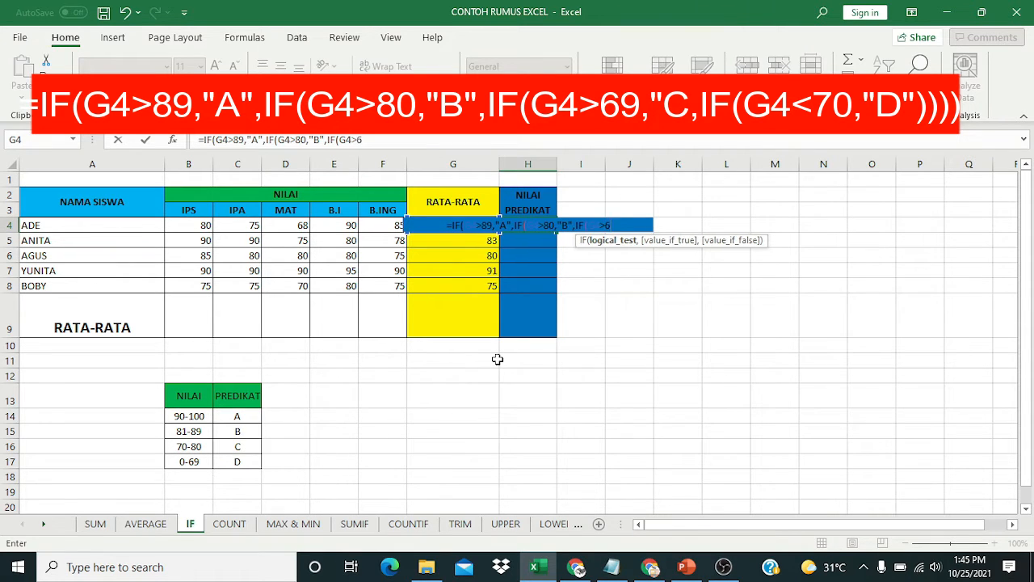
text(9)
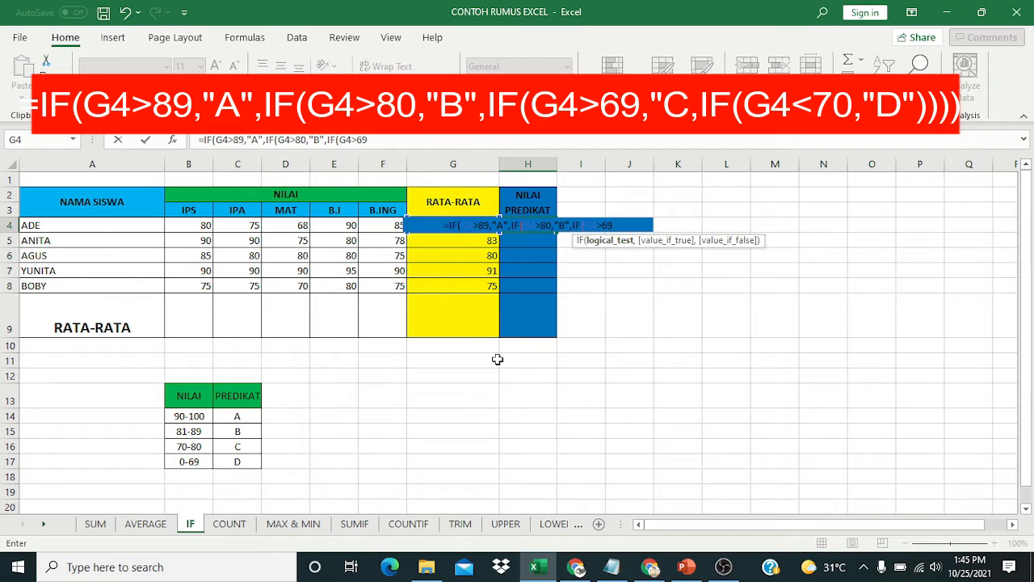
text(,")
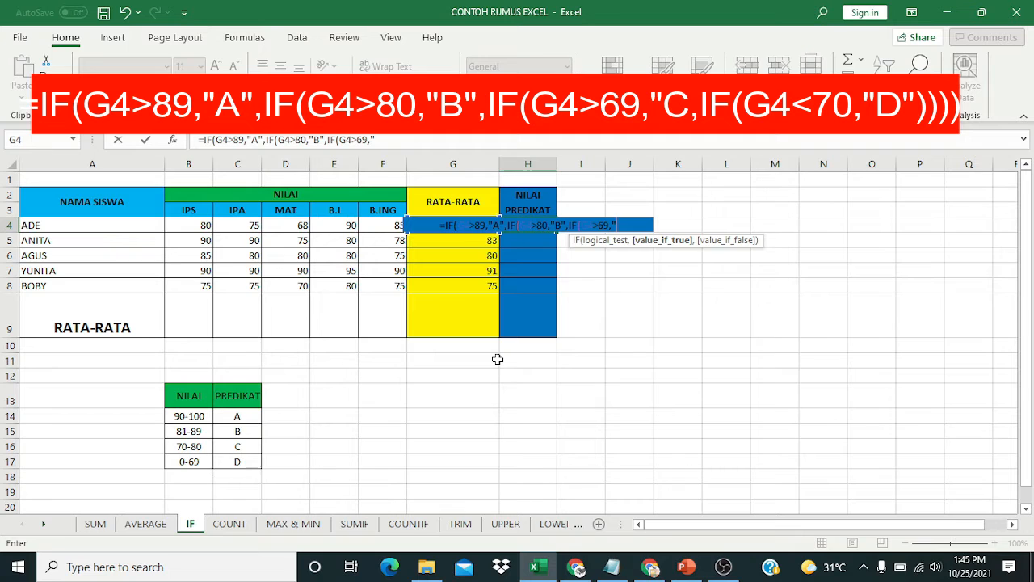
text(C)
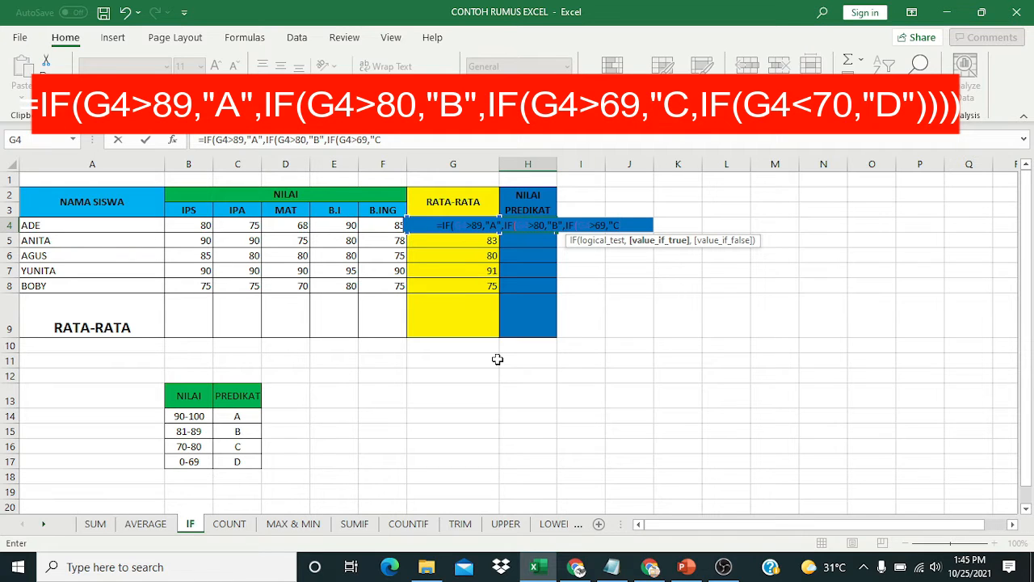
text(")
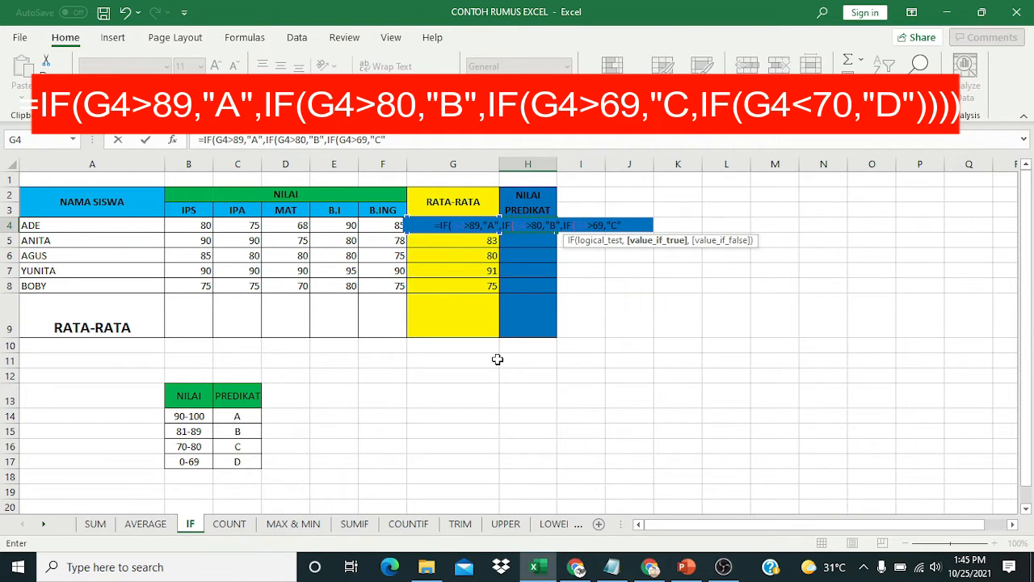
text(,)
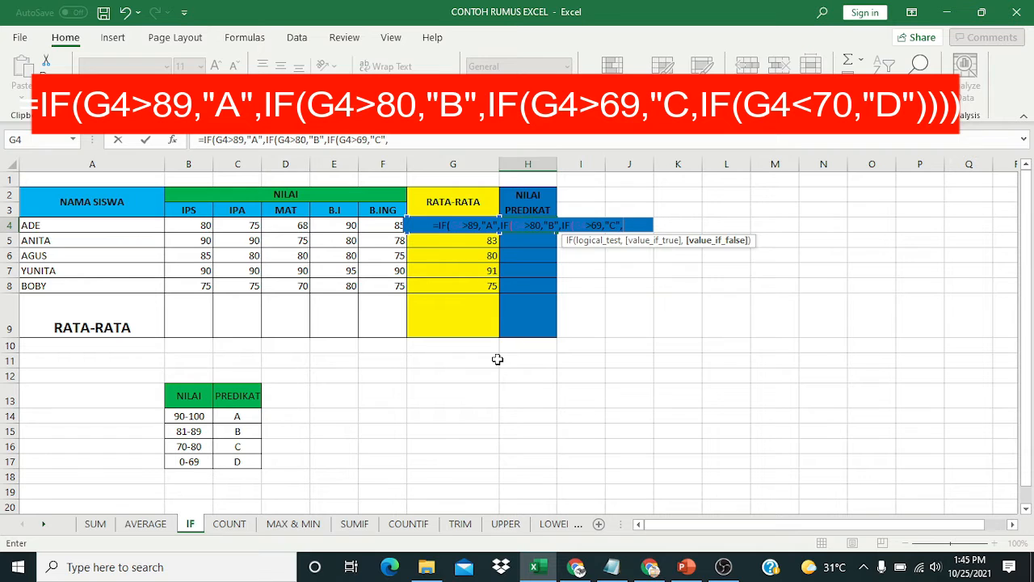
Nest a fourth IF in the H4 formula that returns "D" when G4 is less than 70, and close all four functions.
text(if)
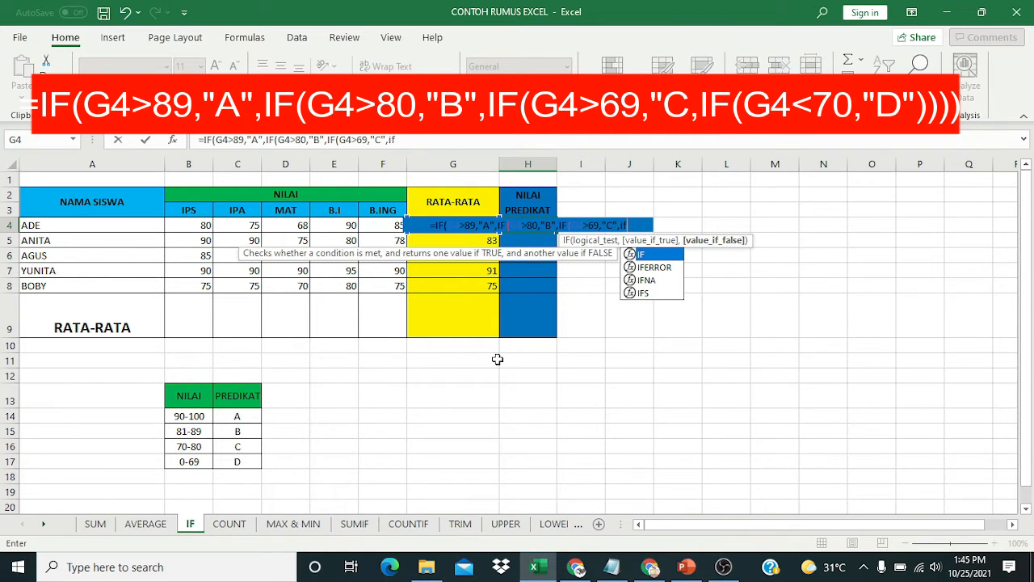
double_click(646, 255)
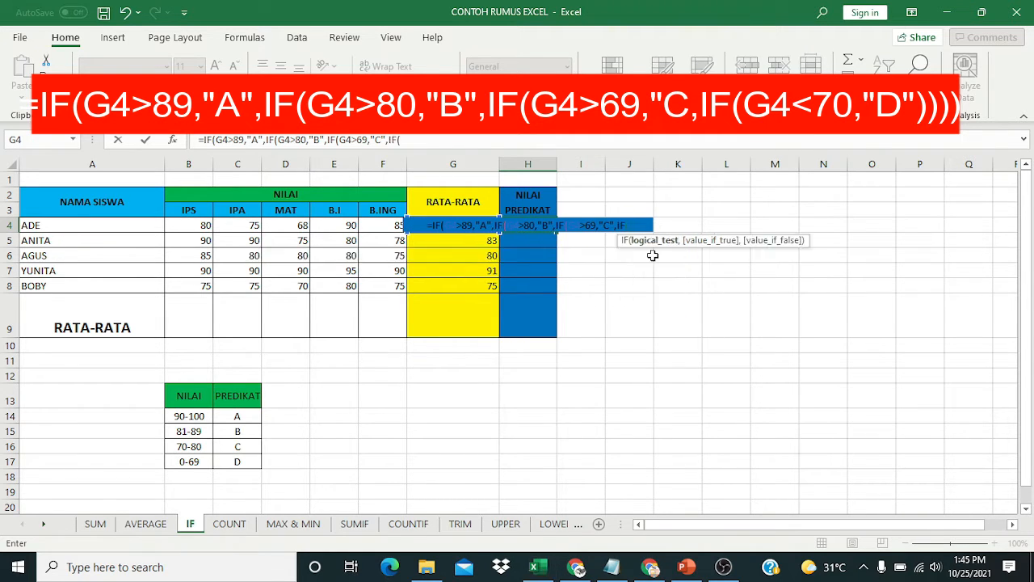
text(G4<)
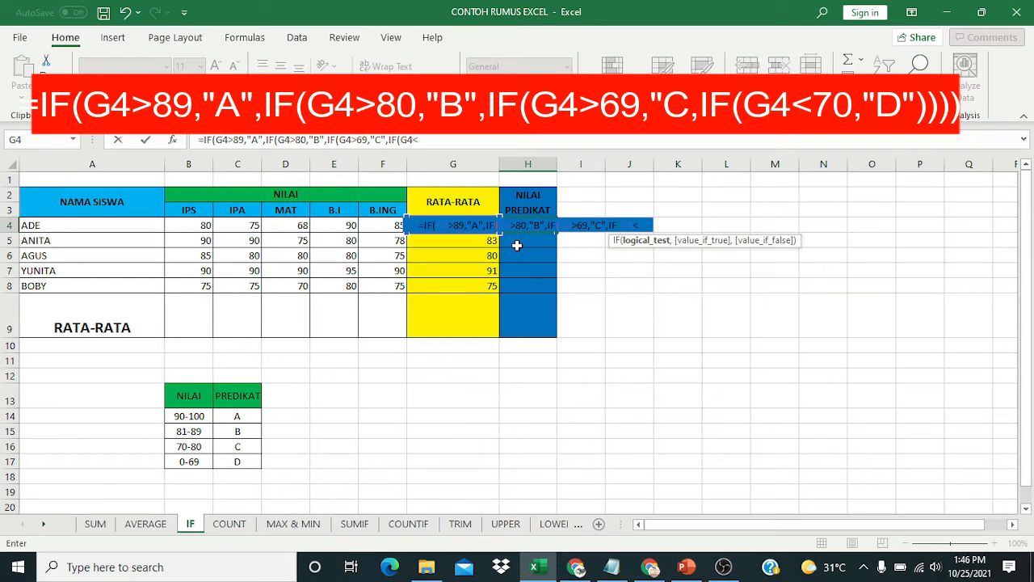
text(70)
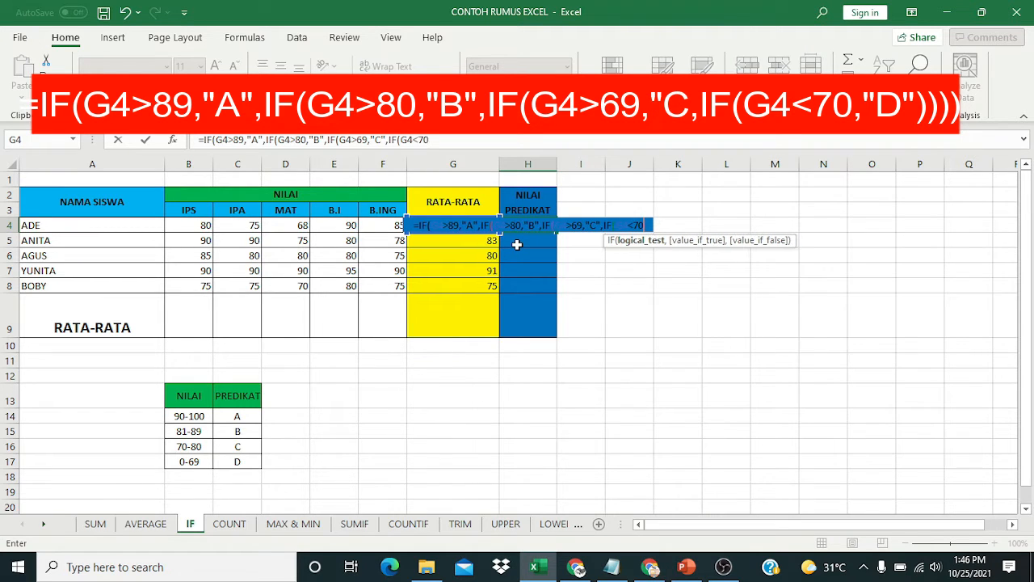
text(,")
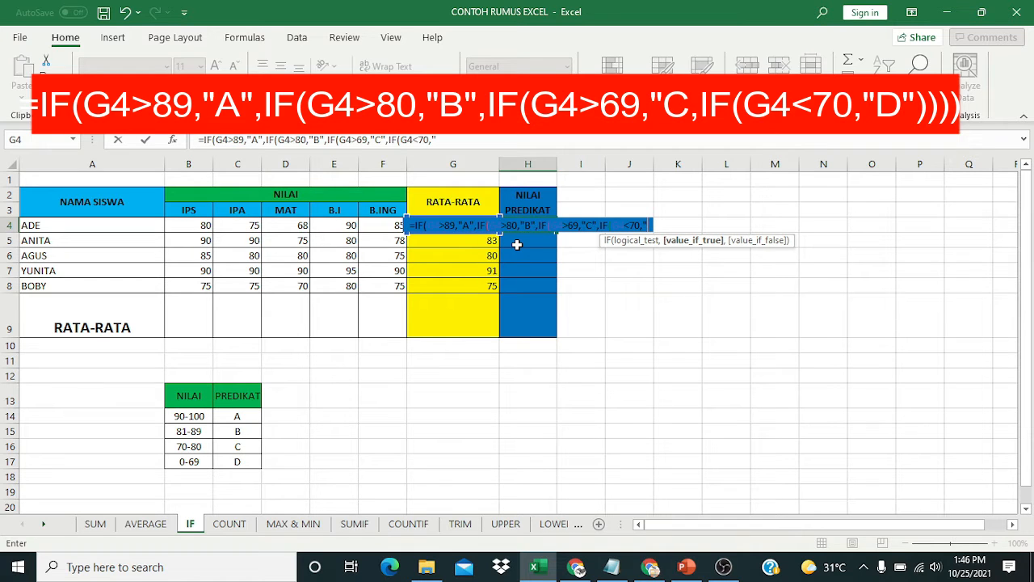
text(D)
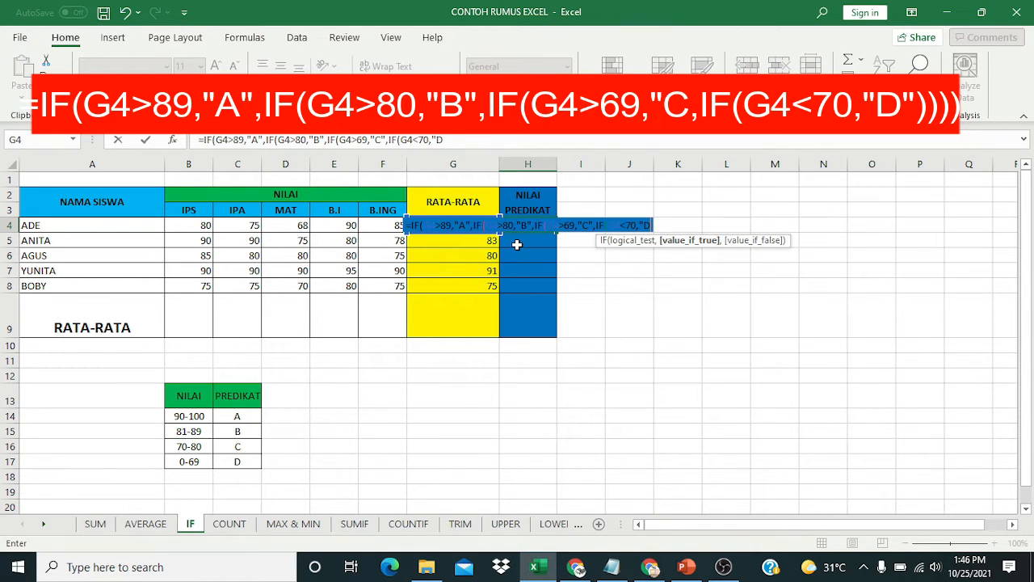
text(")
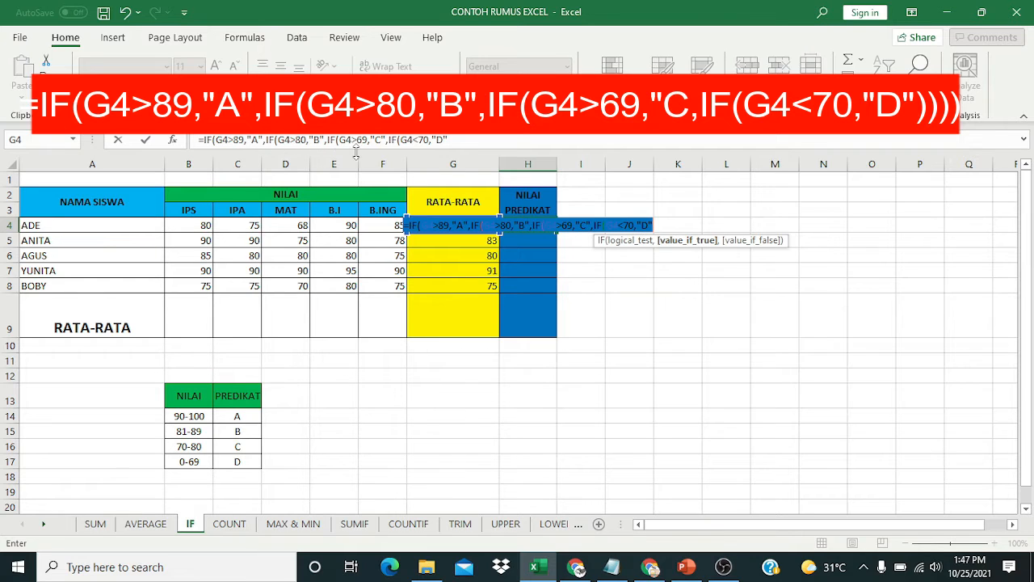
click(475, 141)
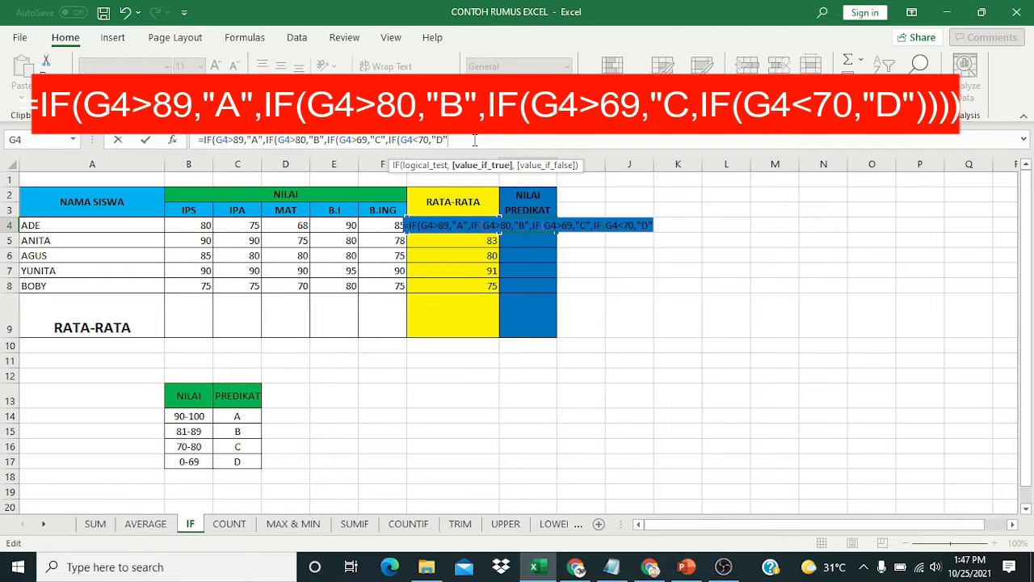
text())))
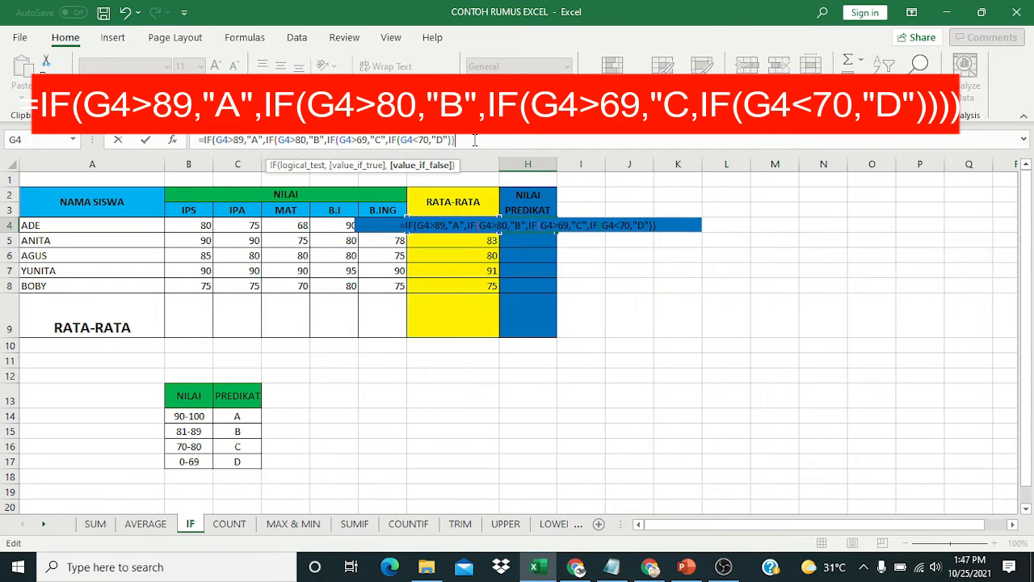
text())
key(Return)
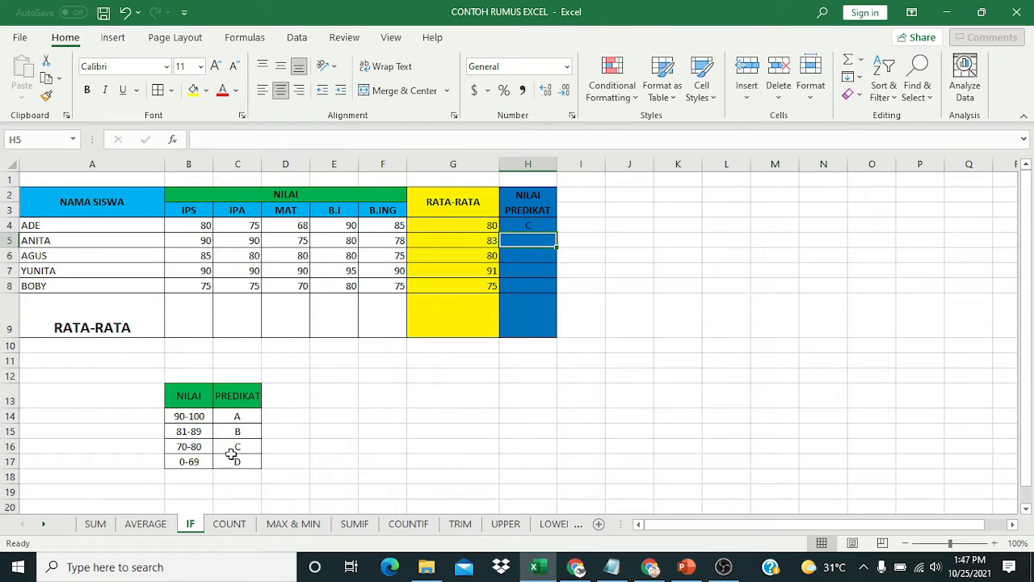
Copy the grade formula from H4 down through H8 on the IF sheet.
click(541, 227)
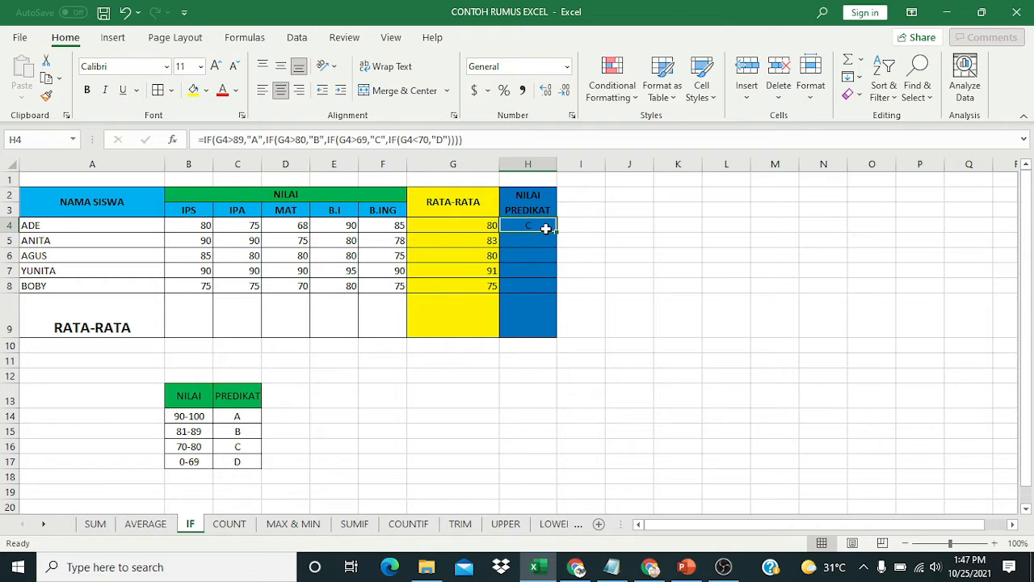
drag(555, 233, 556, 292)
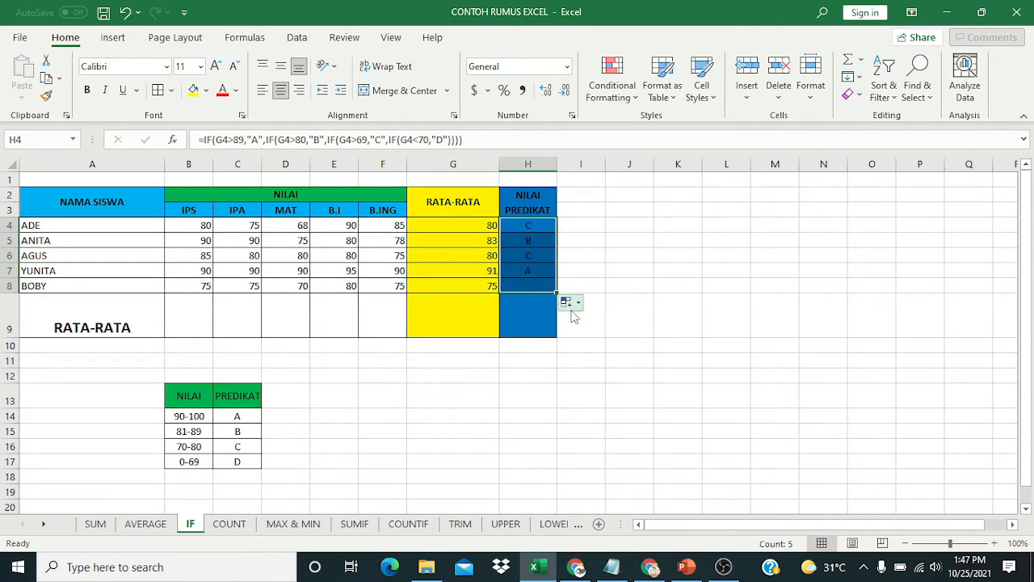
click(537, 244)
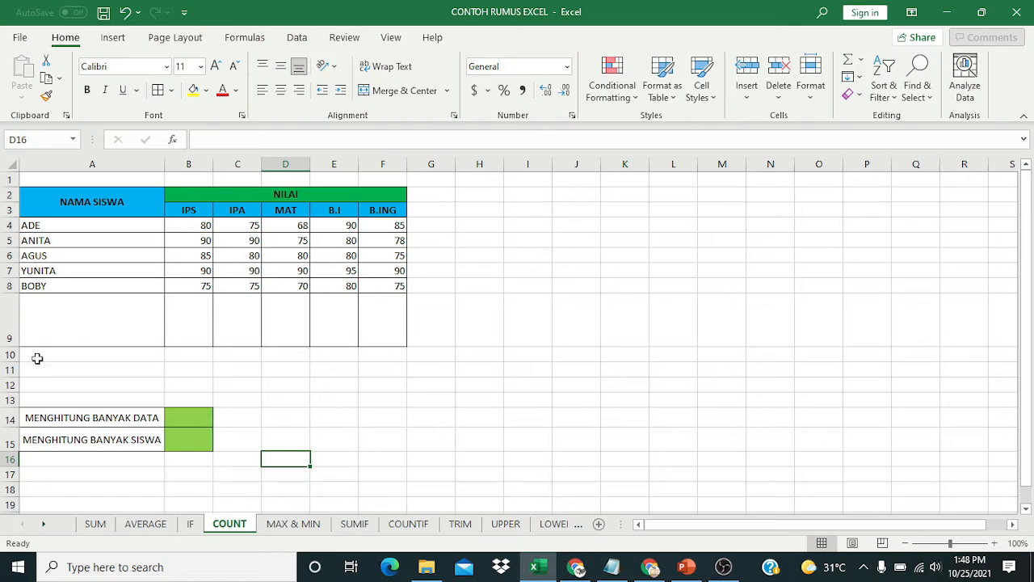
On the COUNT sheet, enter a COUNT formula in B14 that counts the IPS scores in B4:B8.
click(198, 421)
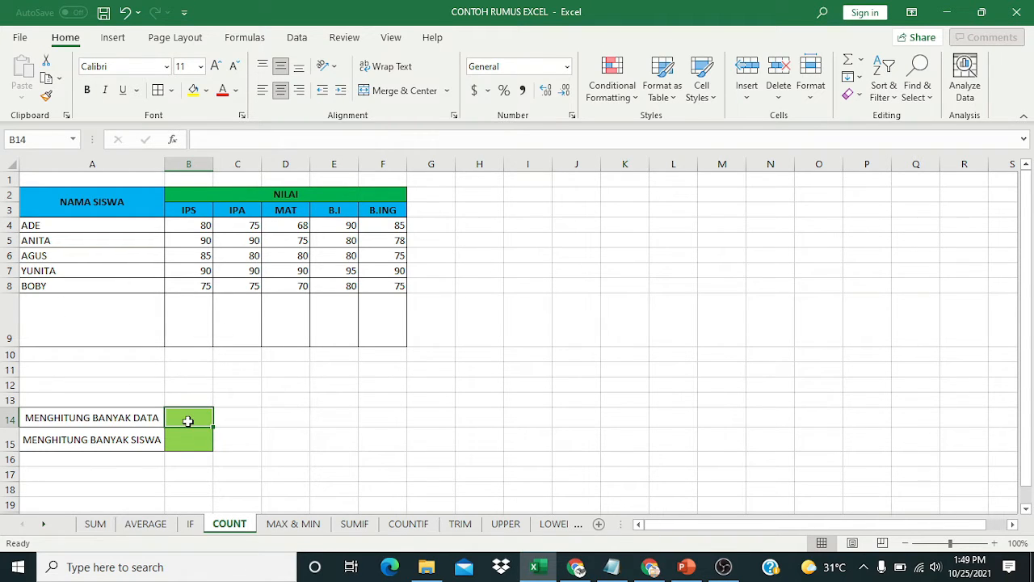
text(=cou)
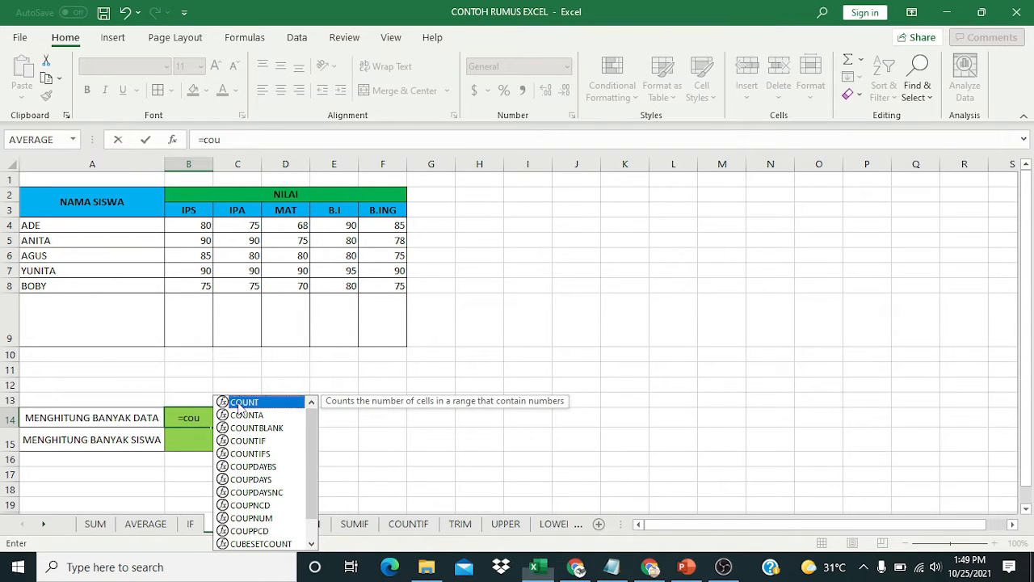
double_click(240, 402)
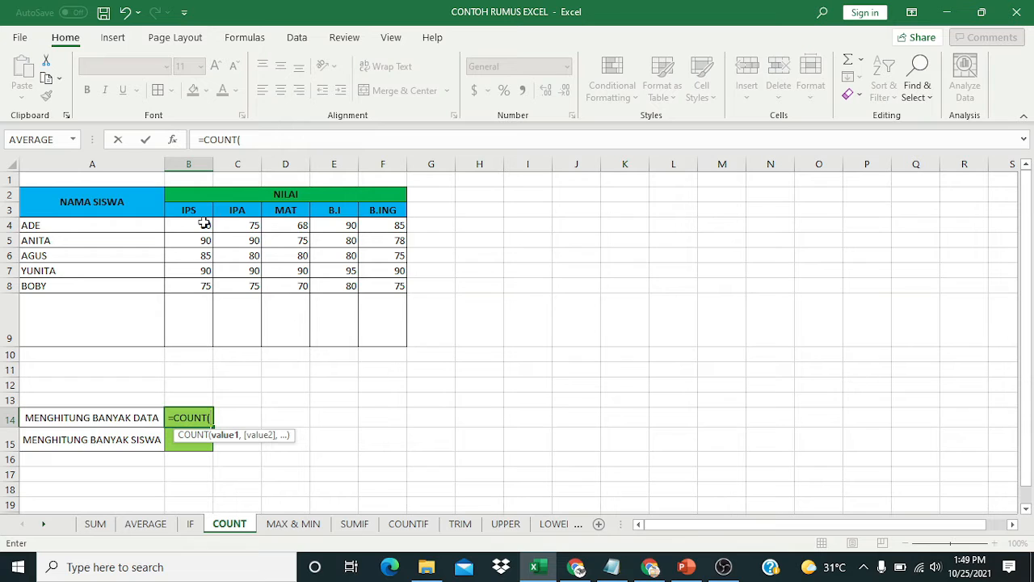
drag(204, 224, 215, 292)
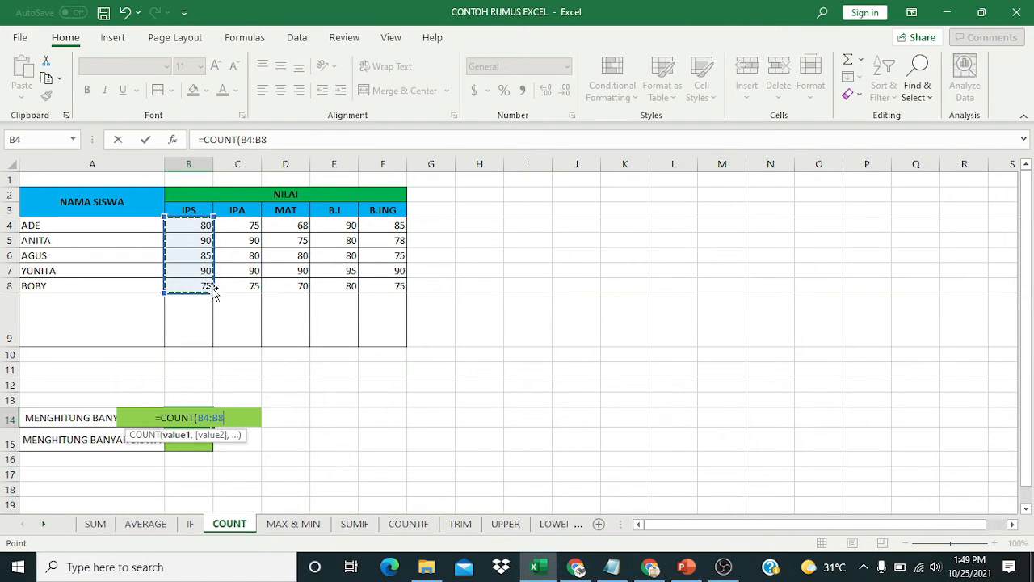
key(Return)
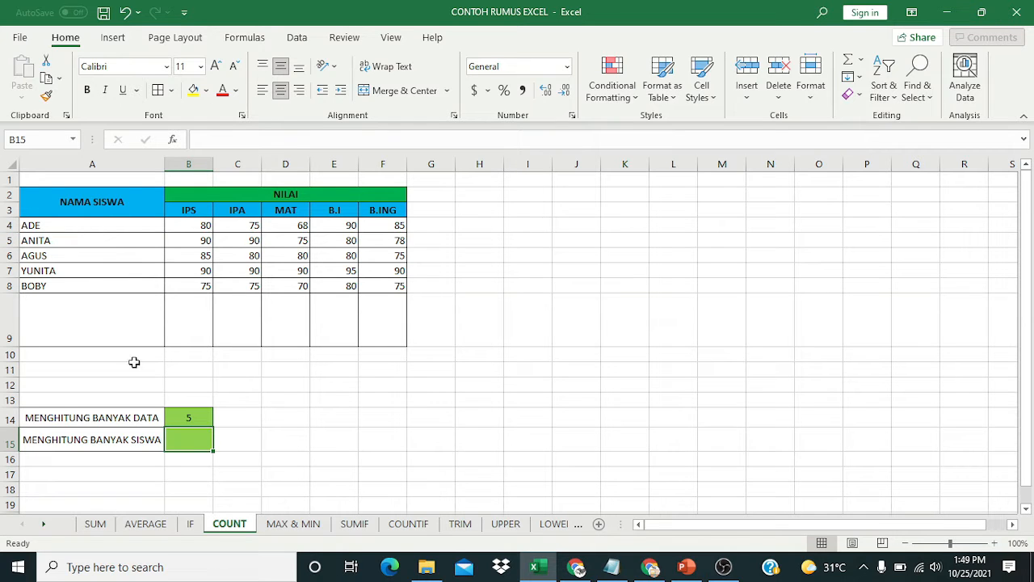
Enter a COUNTA formula in B15 of the COUNT sheet that counts the student names in A4:A8.
text(=)
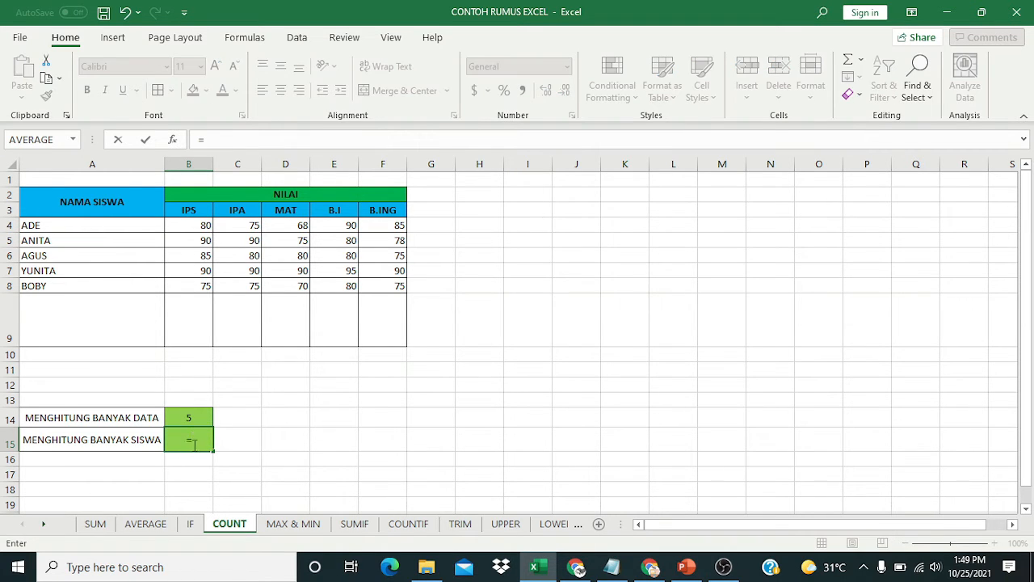
text(cou)
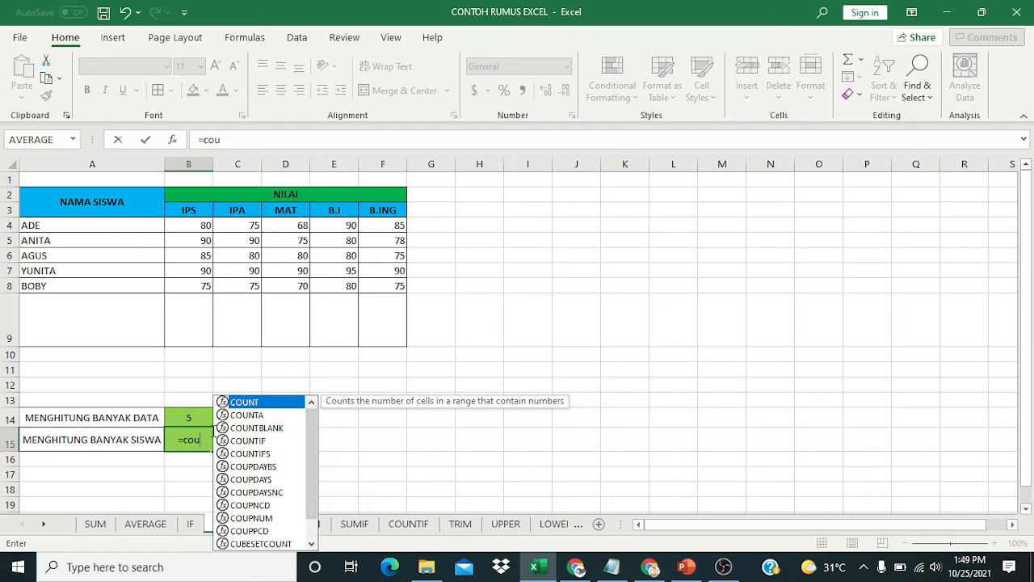
double_click(258, 413)
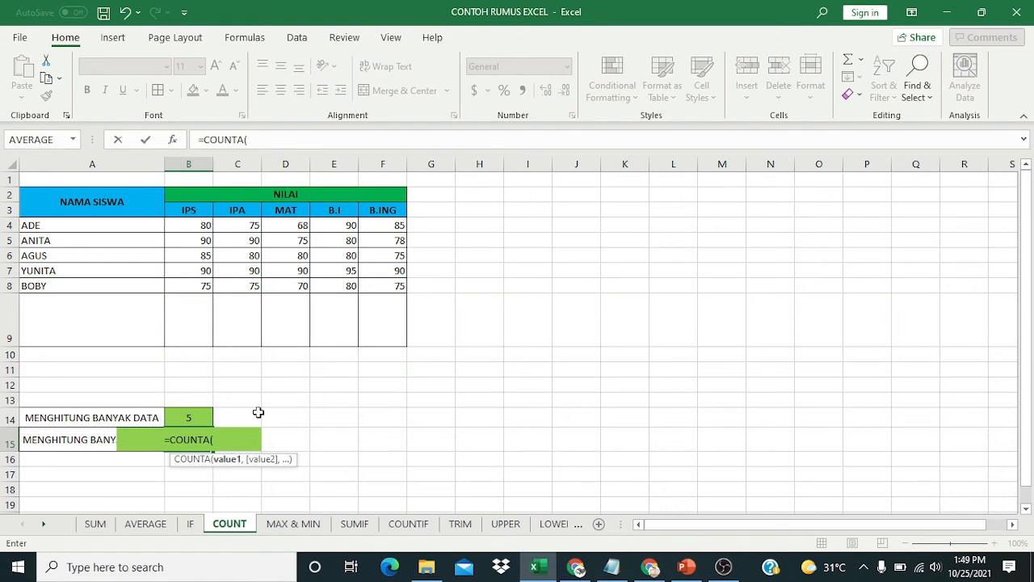
drag(96, 230, 108, 287)
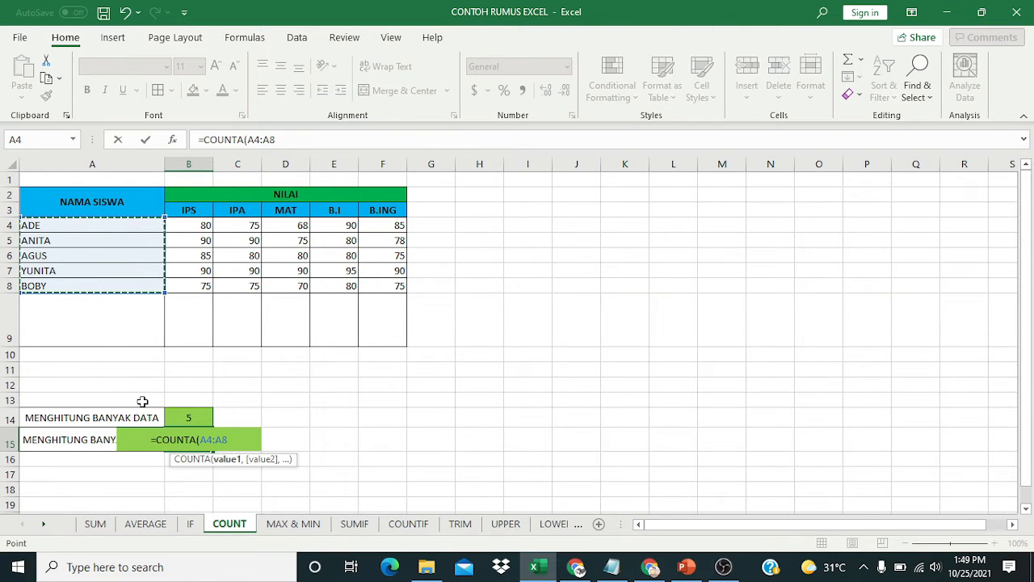
key(Return)
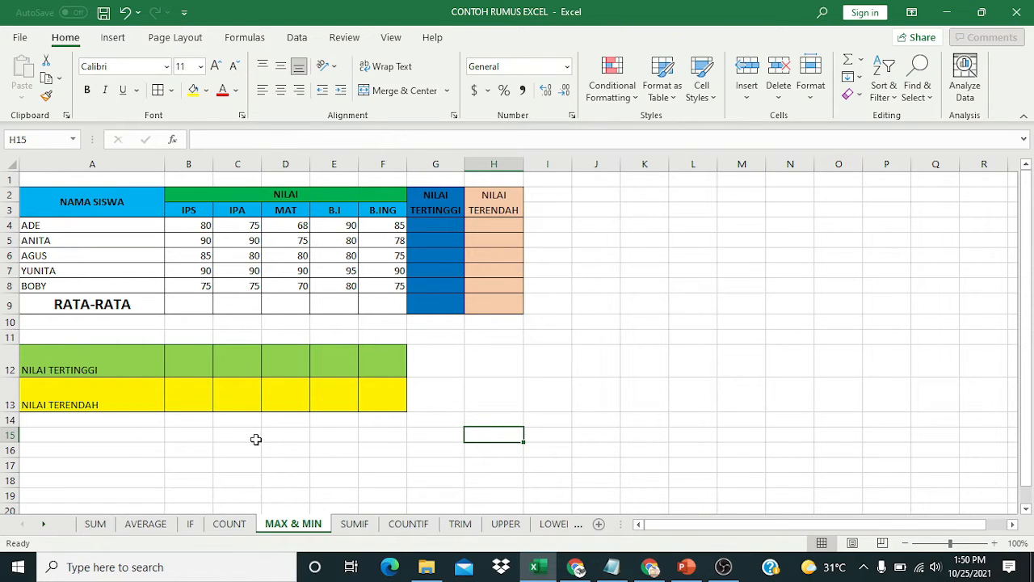
On the MAX & MIN sheet, enter a MAX formula in B12 for the highest IPS score in B4:B8.
click(185, 362)
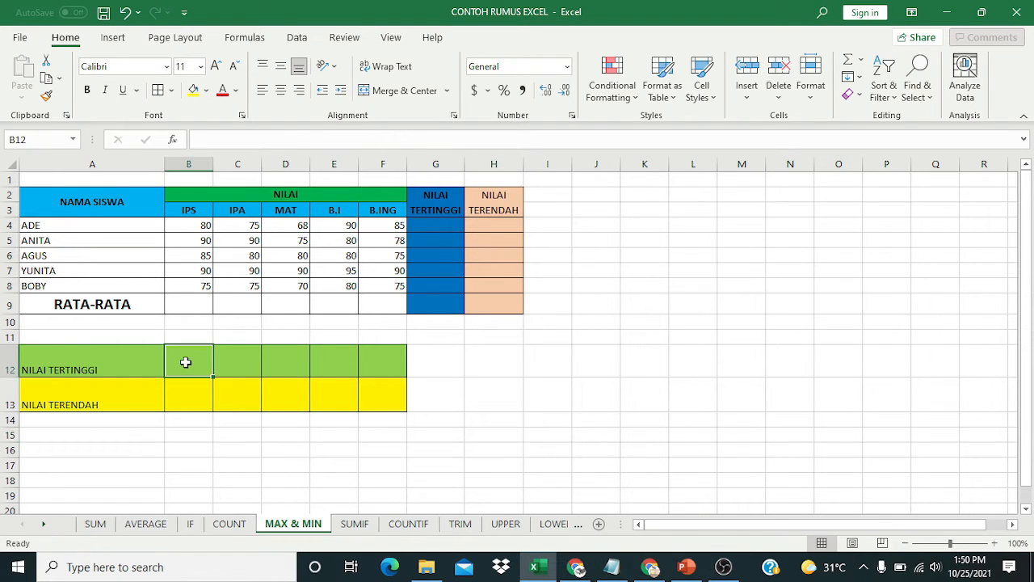
text(=ma)
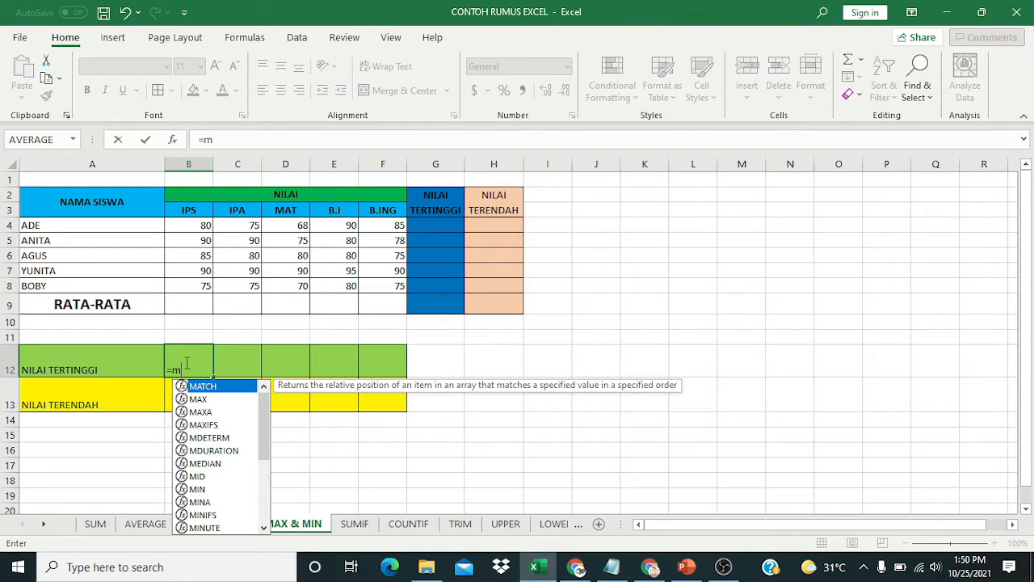
double_click(194, 399)
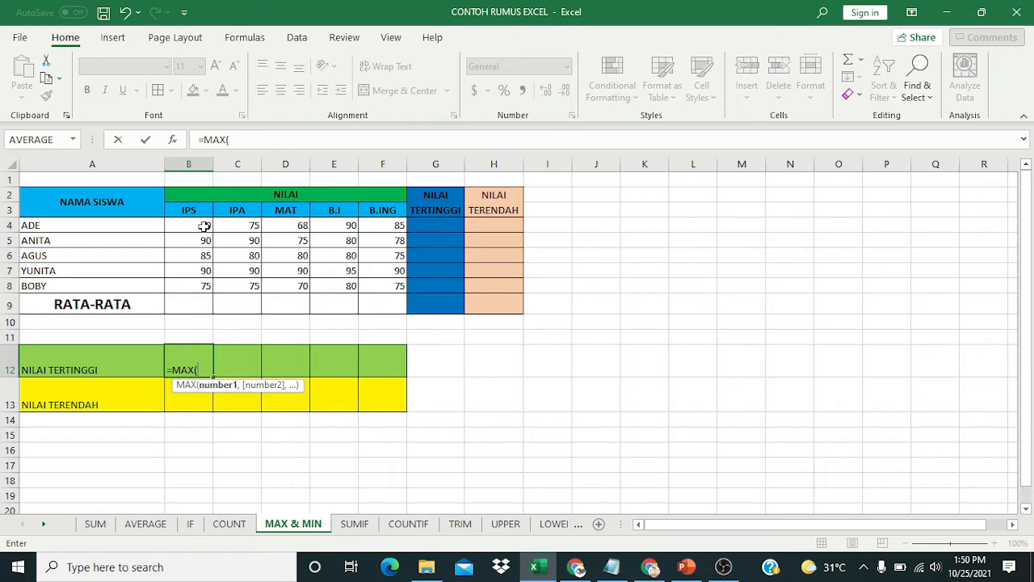
drag(204, 225, 202, 285)
key(Return)
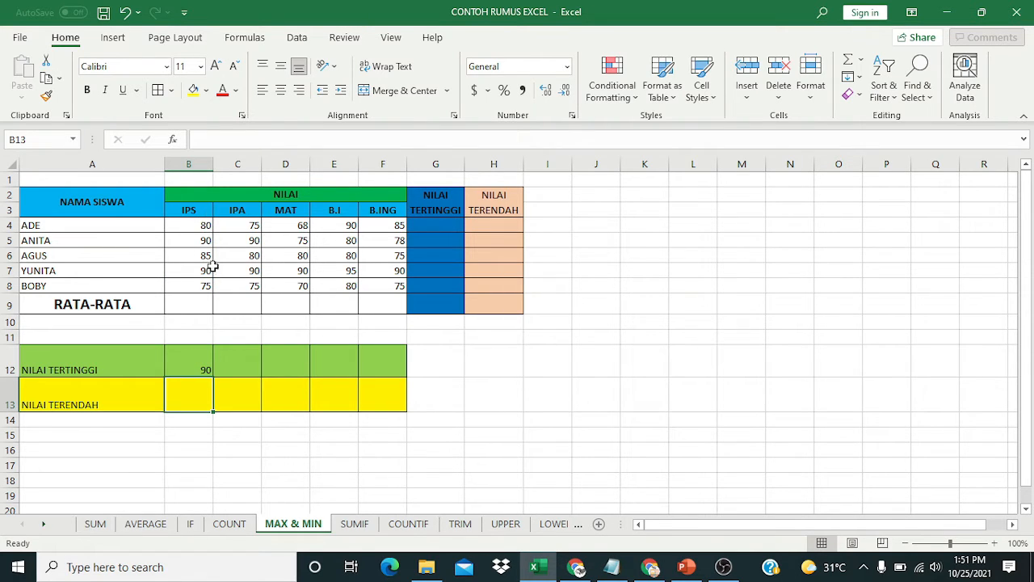
Copy the MAX formula from B12 across the NILAI TERTINGGI row through F12.
click(207, 366)
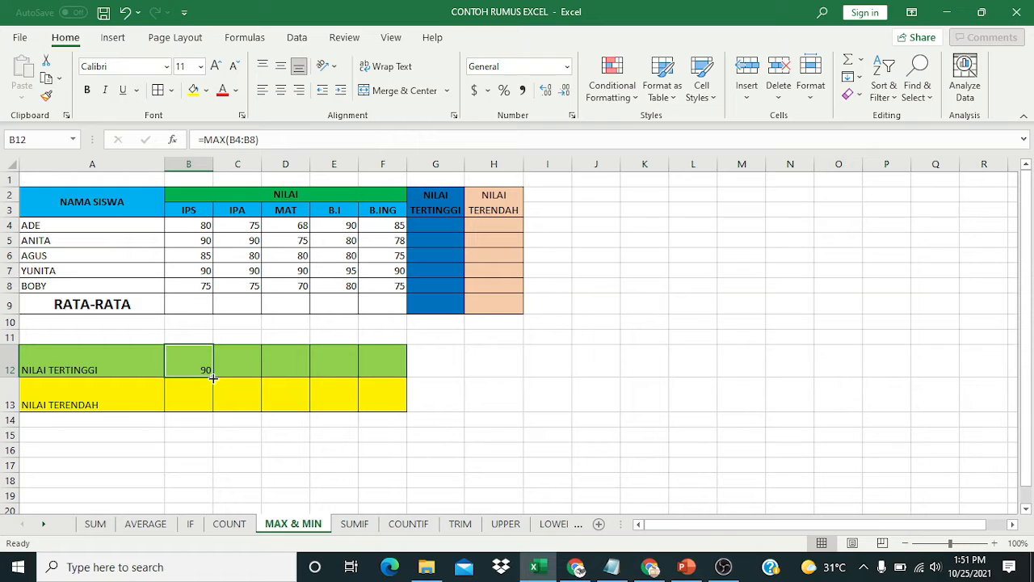
drag(212, 377, 383, 373)
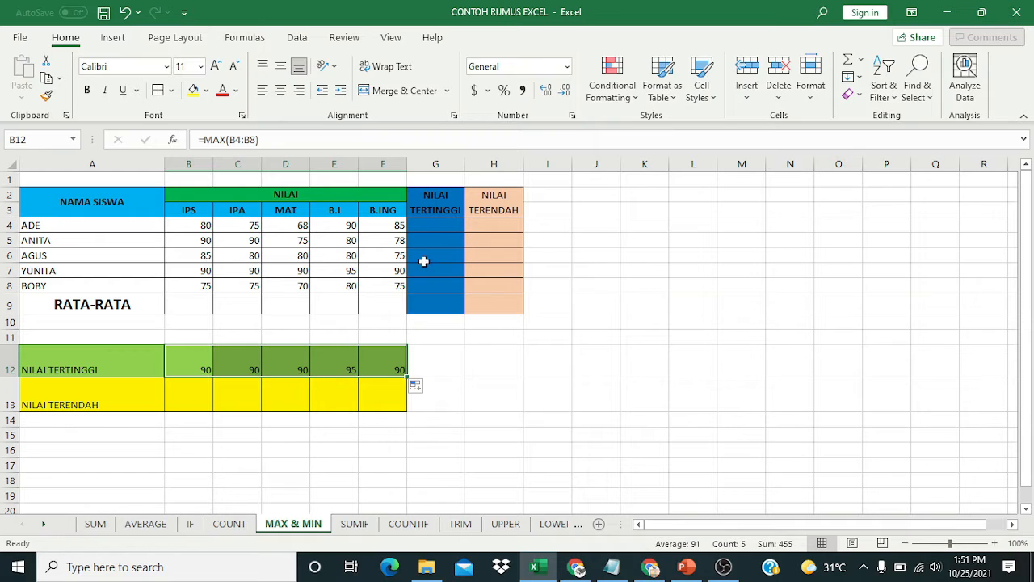
click(348, 368)
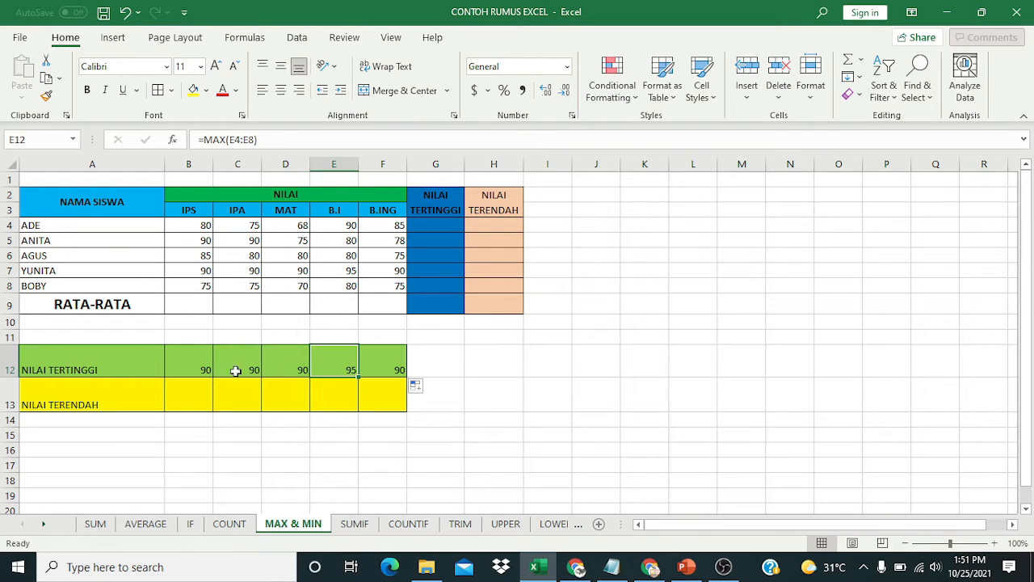
Enter a MIN formula in B13 of the MAX & MIN sheet for the lowest IPS score in B4:B8.
click(193, 395)
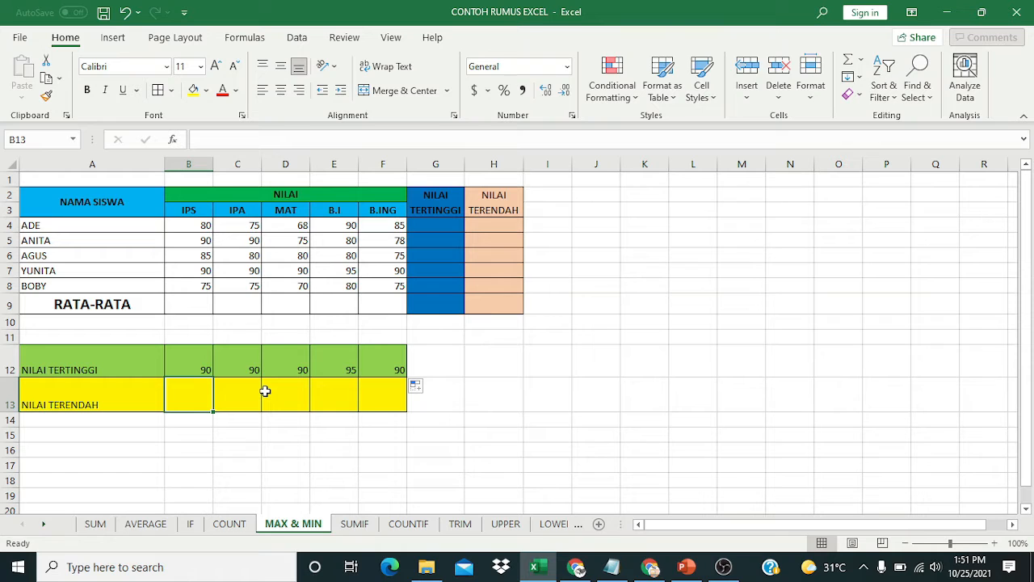
text(=mi)
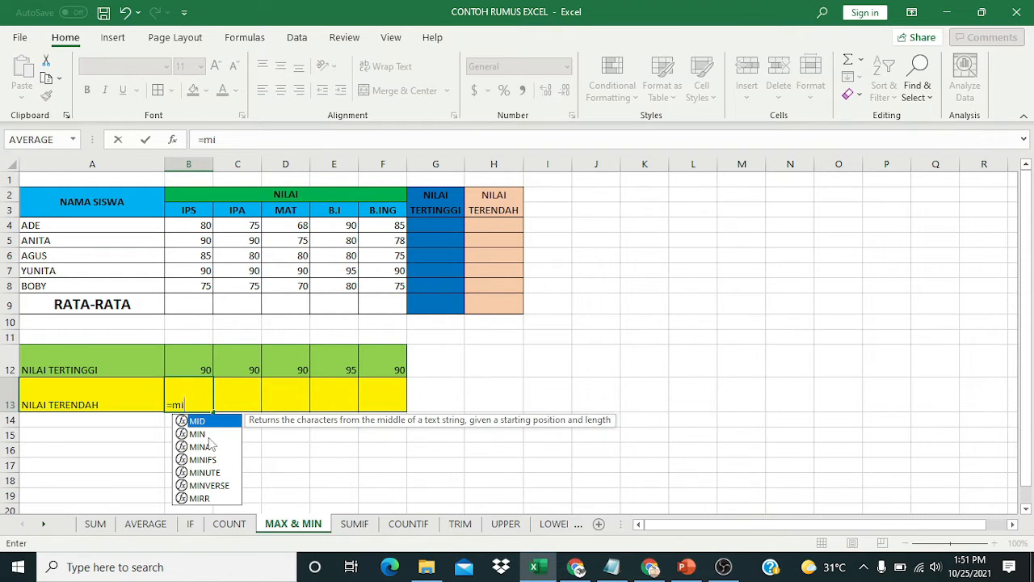
double_click(207, 435)
drag(202, 226, 199, 287)
key(Return)
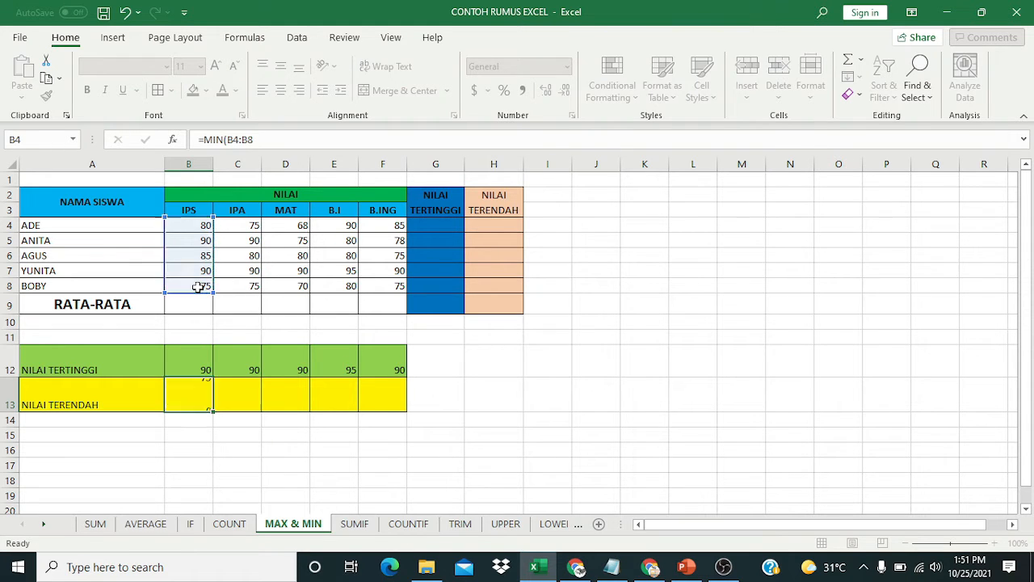
Copy the MIN formula from B13 across the NILAI TERENDAH row through F13.
click(202, 395)
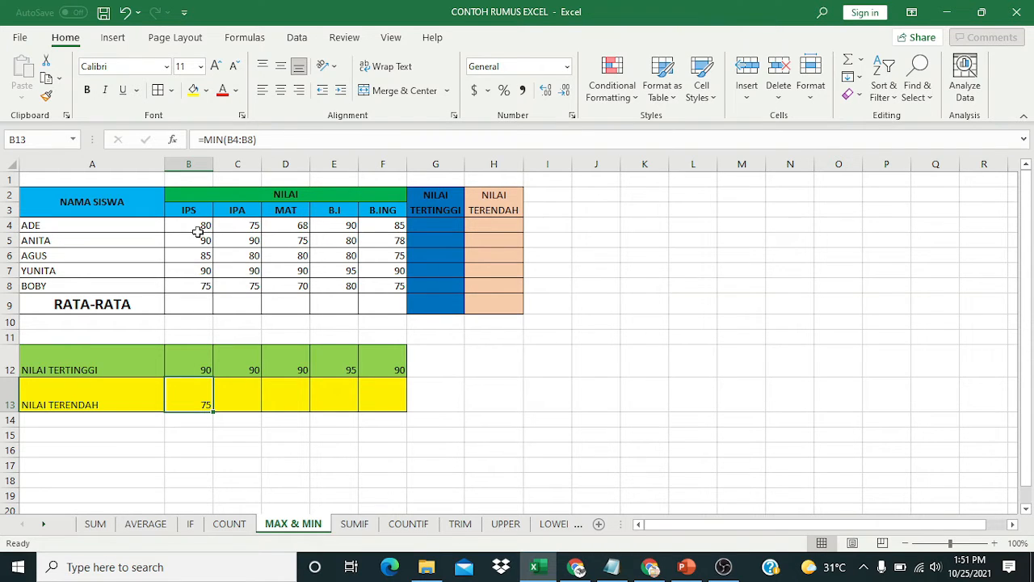
key(Delete)
drag(213, 413, 395, 421)
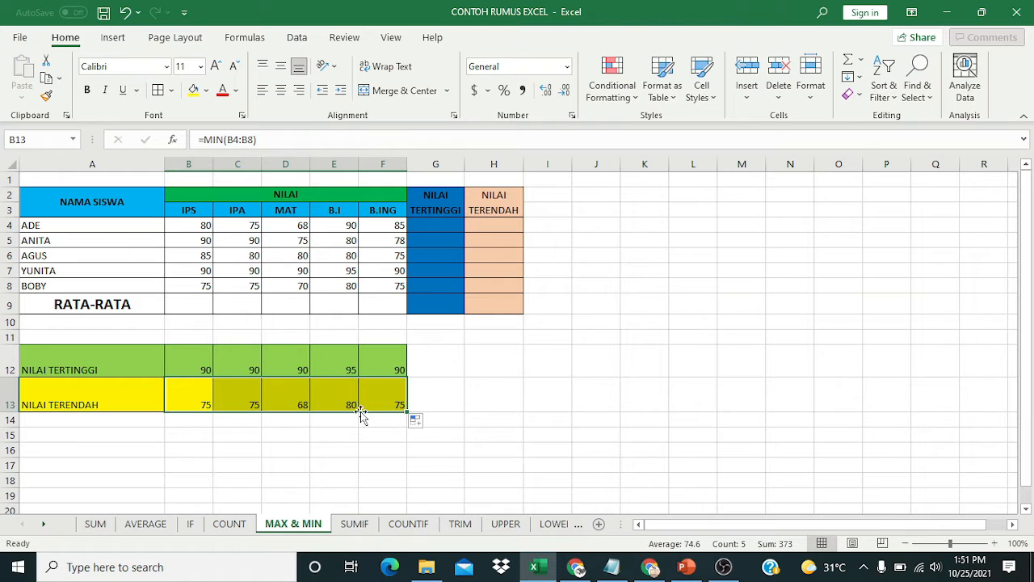
Enter a MAX formula in G4 of the MAX & MIN sheet for the first student's highest score in B4:F4.
click(533, 389)
click(440, 227)
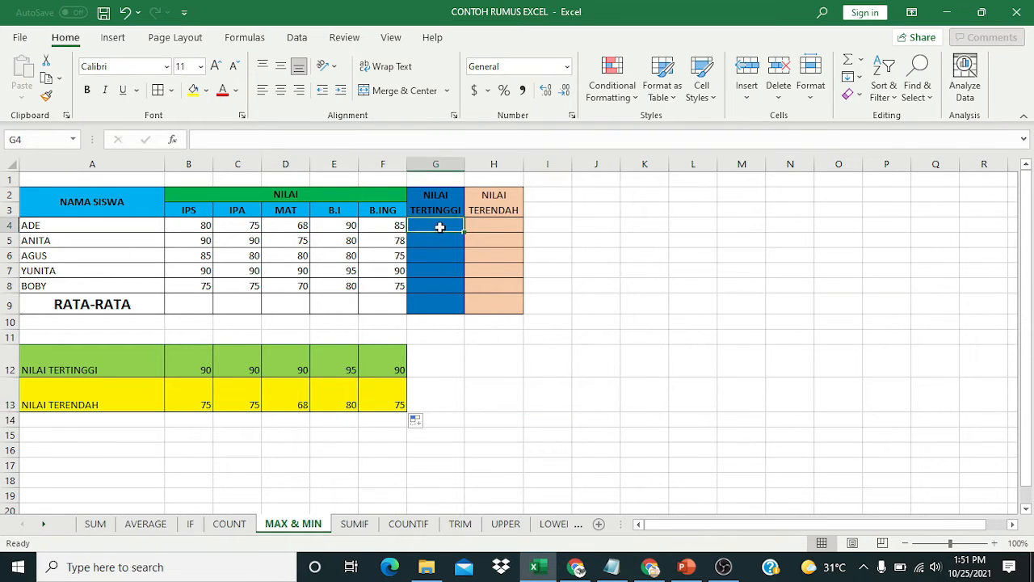
text(=)
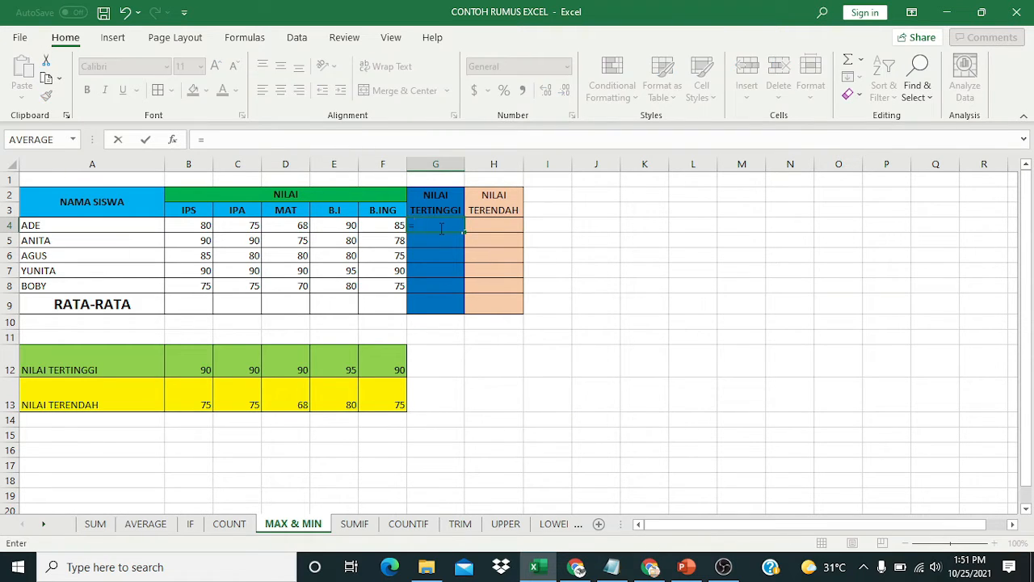
text(ma)
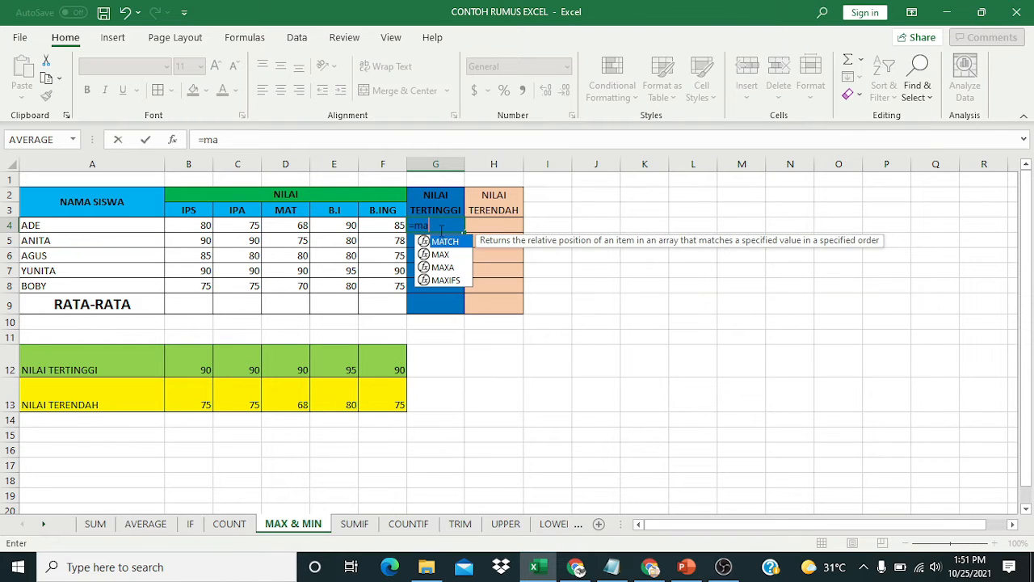
text(x)
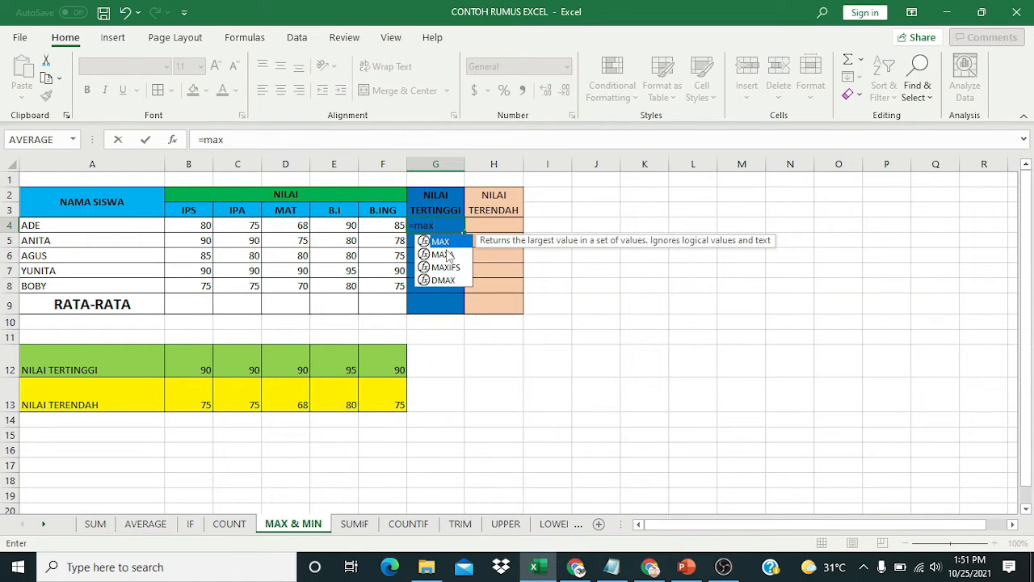
key(Tab)
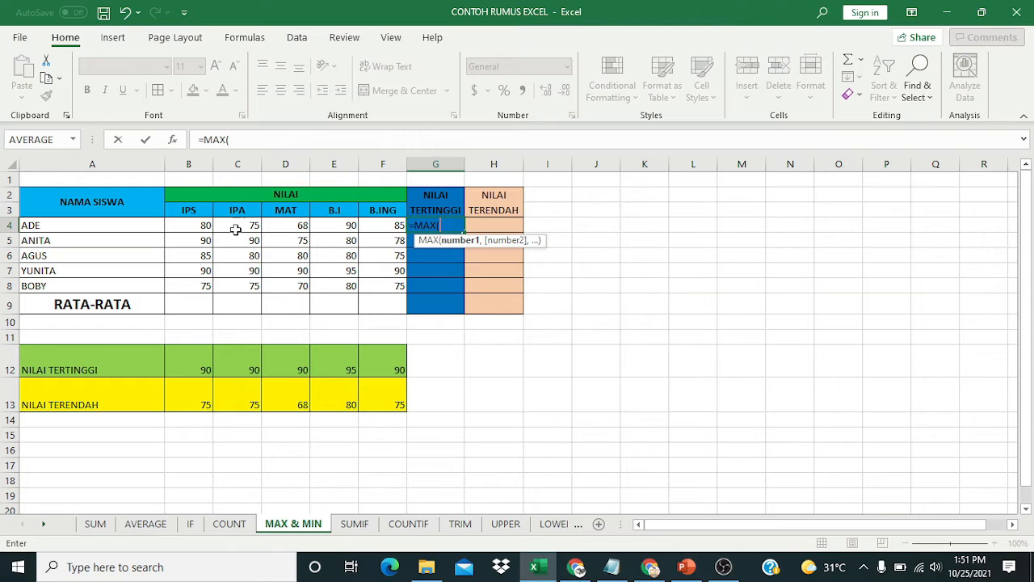
drag(196, 226, 387, 226)
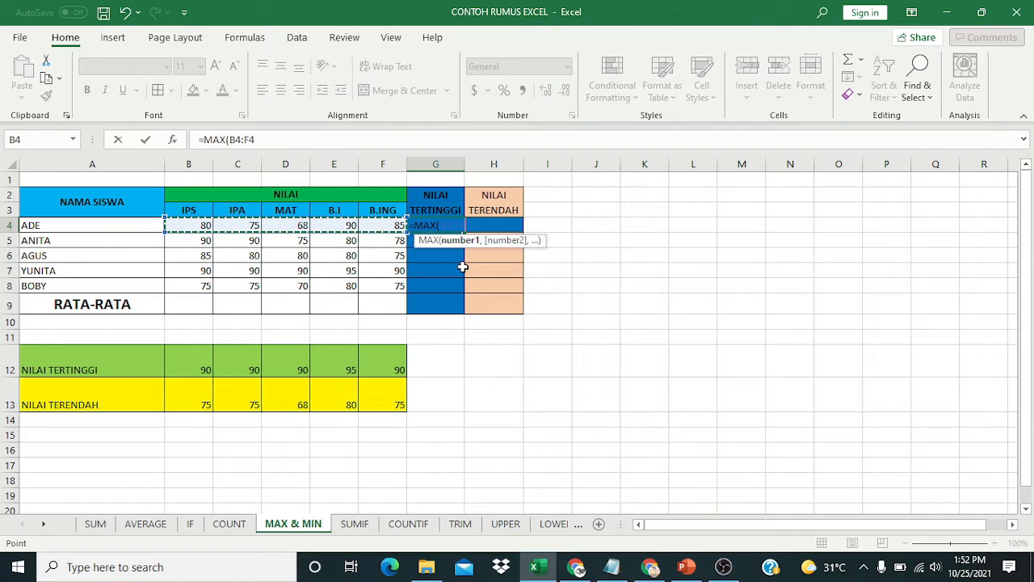
key(Return)
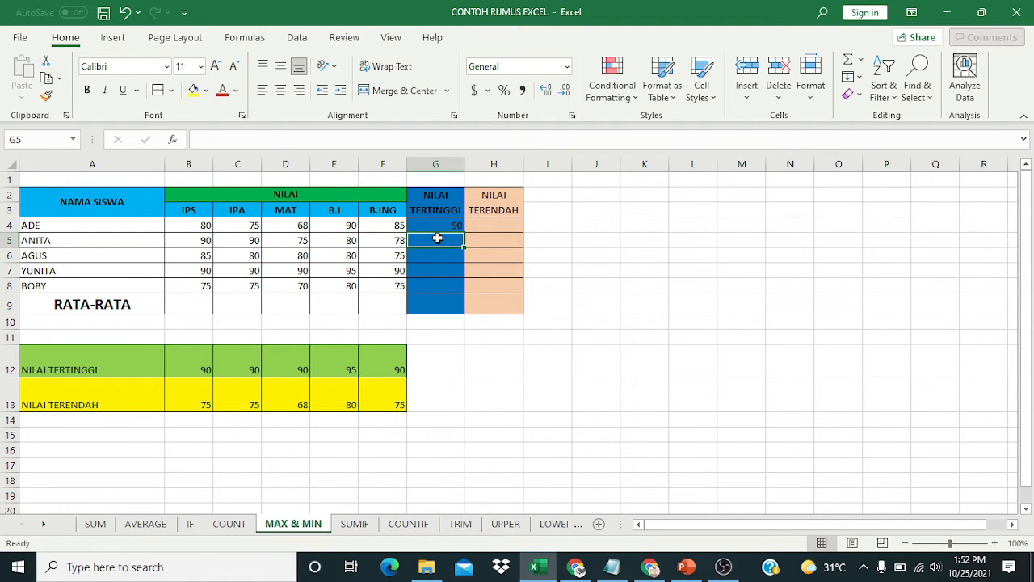
Enter a MIN formula in H4 for the first student's lowest score in B4:F4.
click(477, 225)
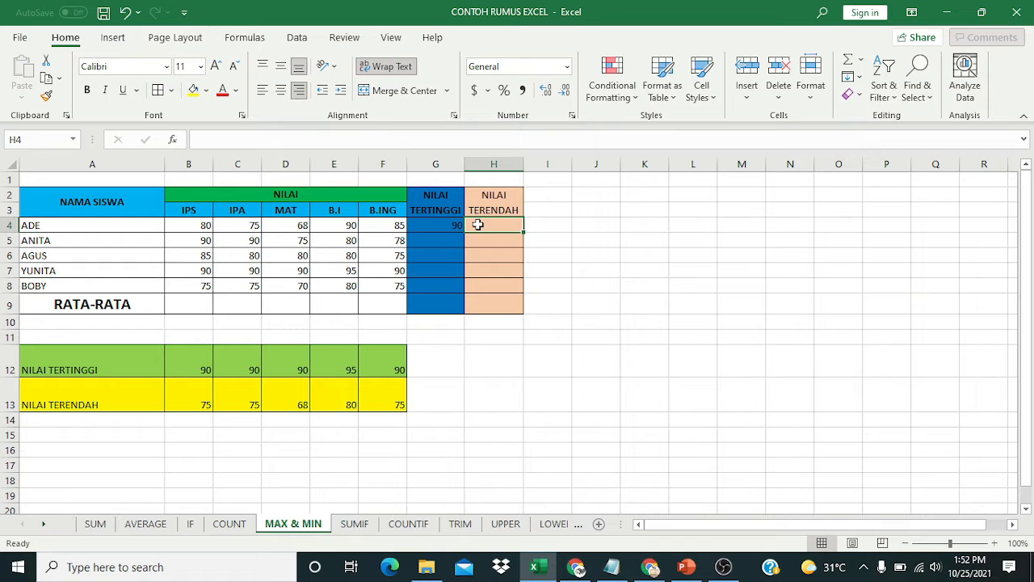
text(=)
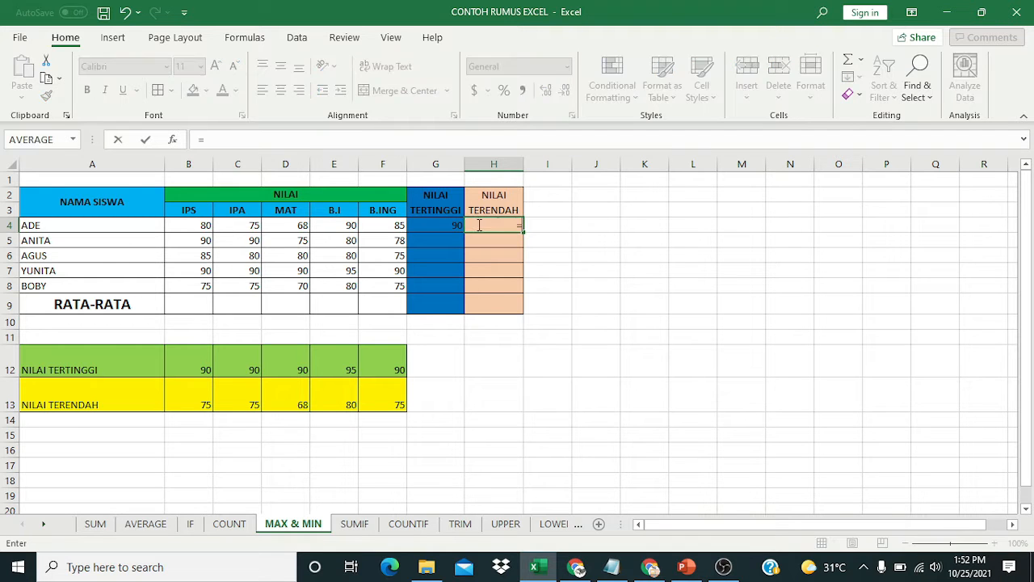
text(min)
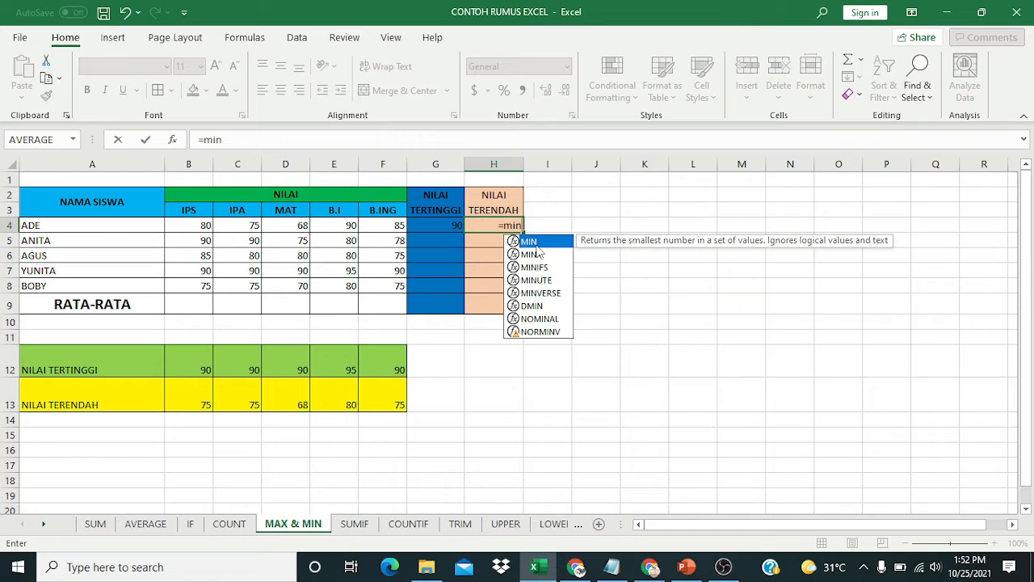
key(Tab)
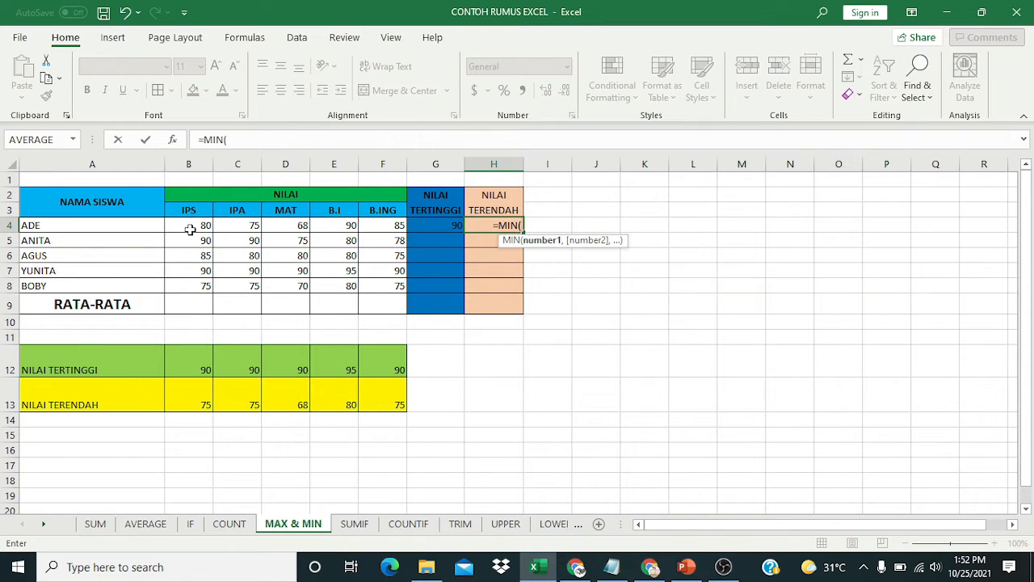
drag(190, 230, 376, 227)
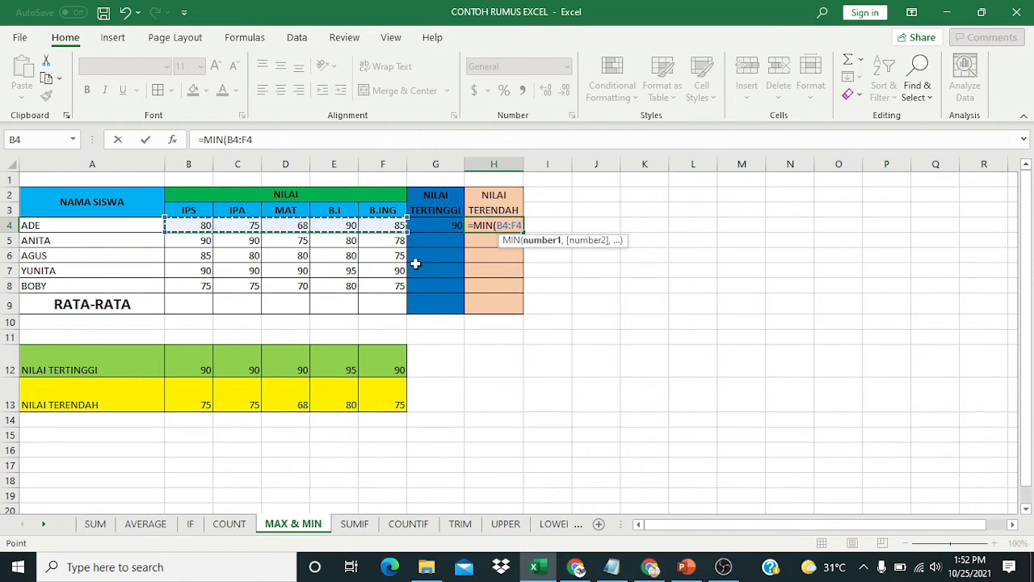
key(Return)
click(508, 226)
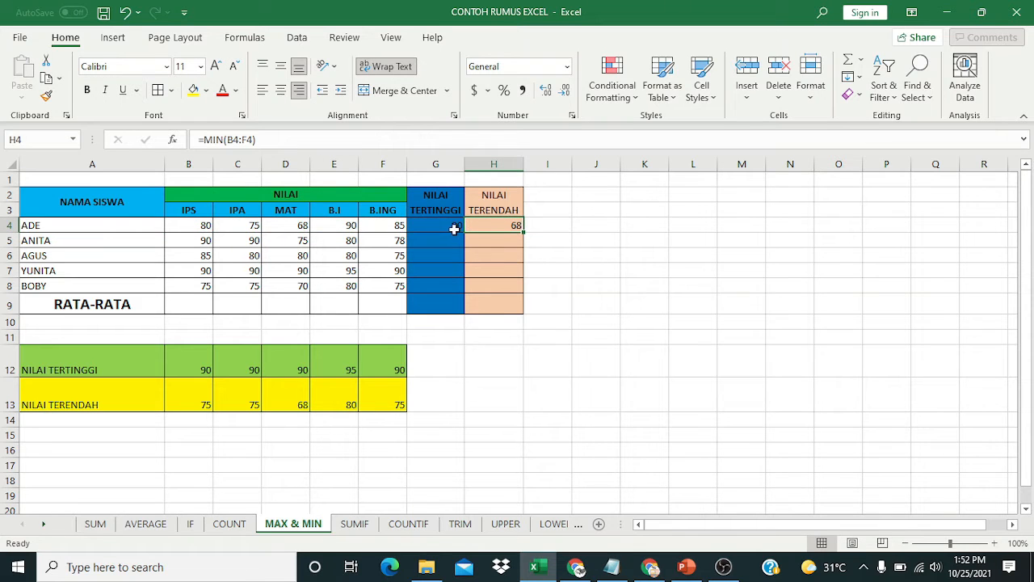
Copy the MAX formula from G4 down to G8 and the MIN formula from H4 down to H8.
click(454, 228)
drag(465, 233, 466, 288)
click(509, 226)
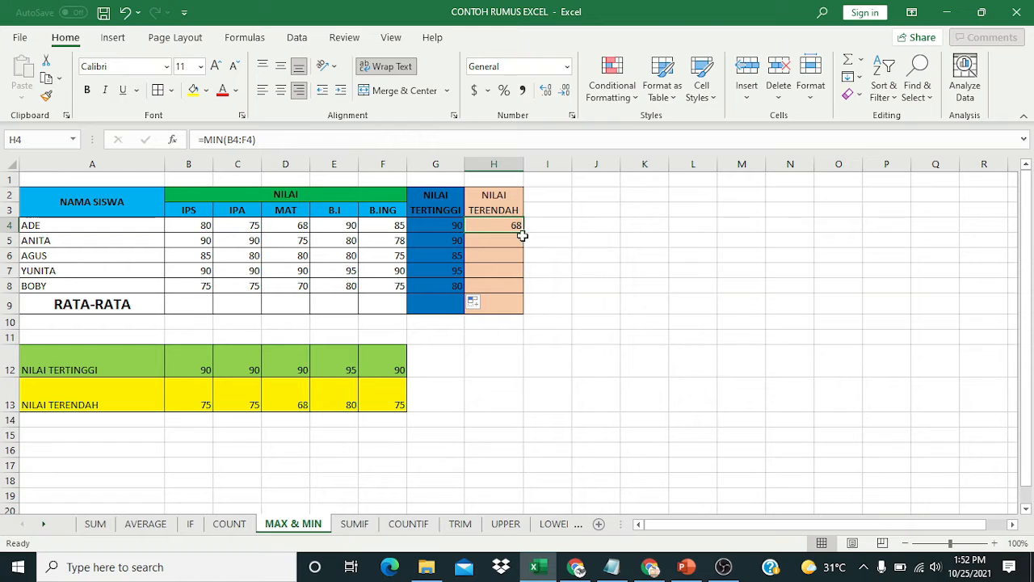
drag(522, 236, 526, 289)
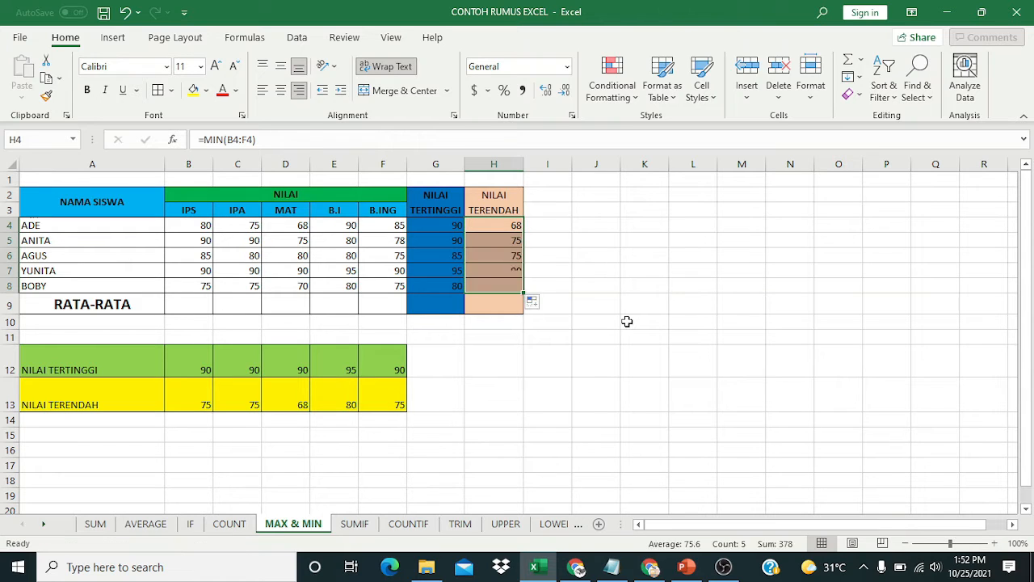
click(628, 321)
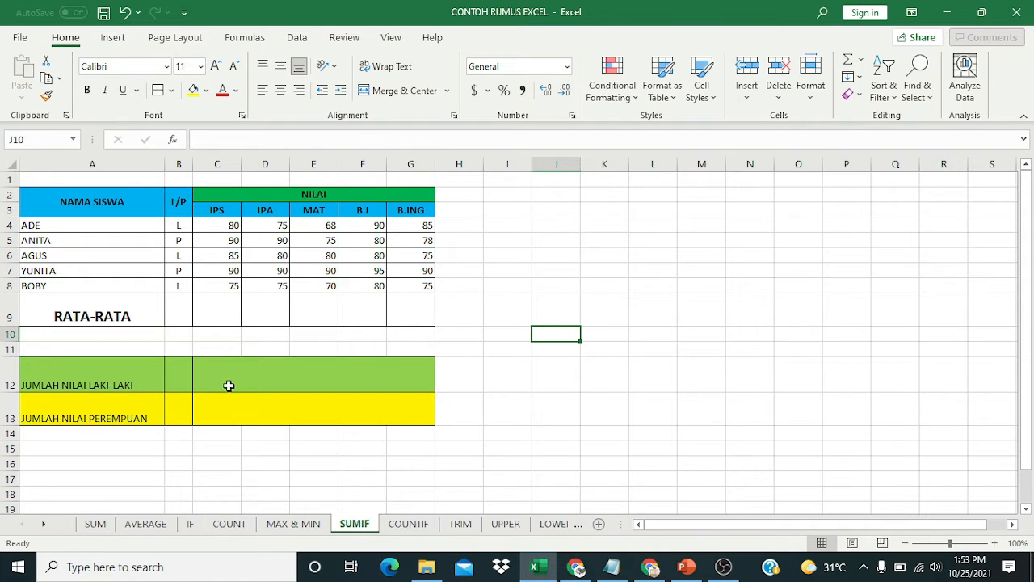
On the SUMIF sheet, enter a SUMIF formula in C12 that adds the IPS scores in C4:C8 where B4:B8 equals "L".
click(261, 382)
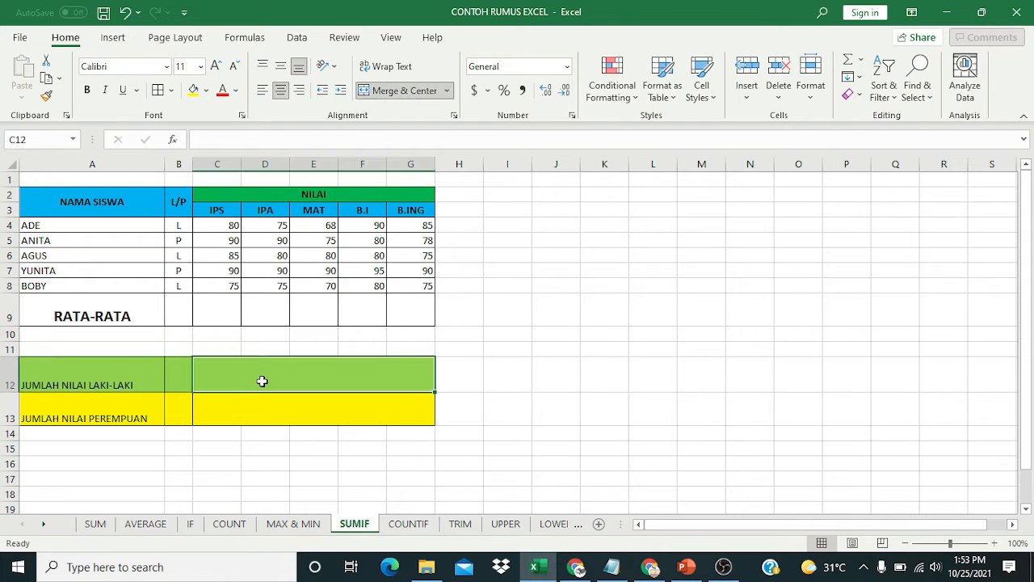
text(=su)
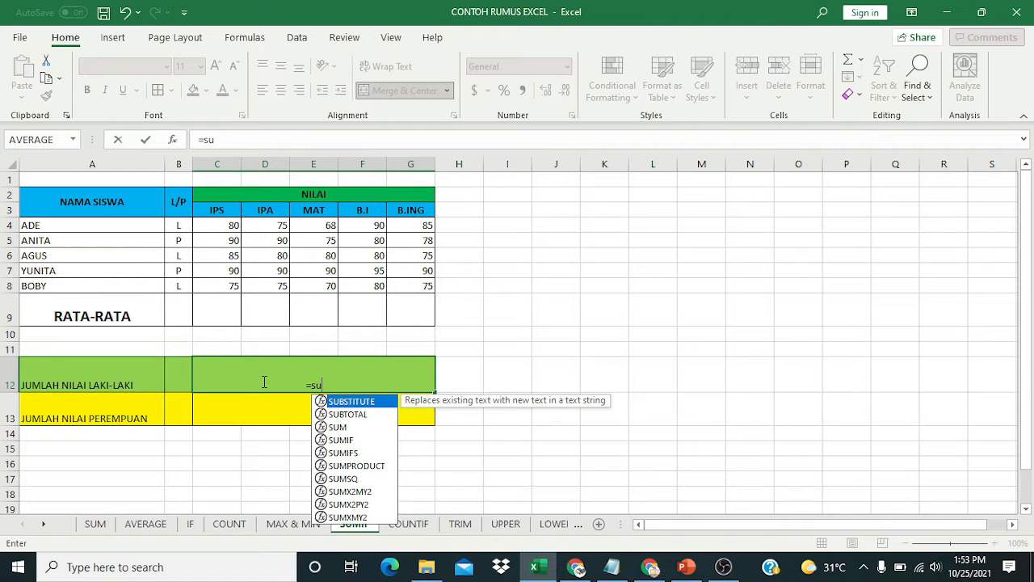
text(m)
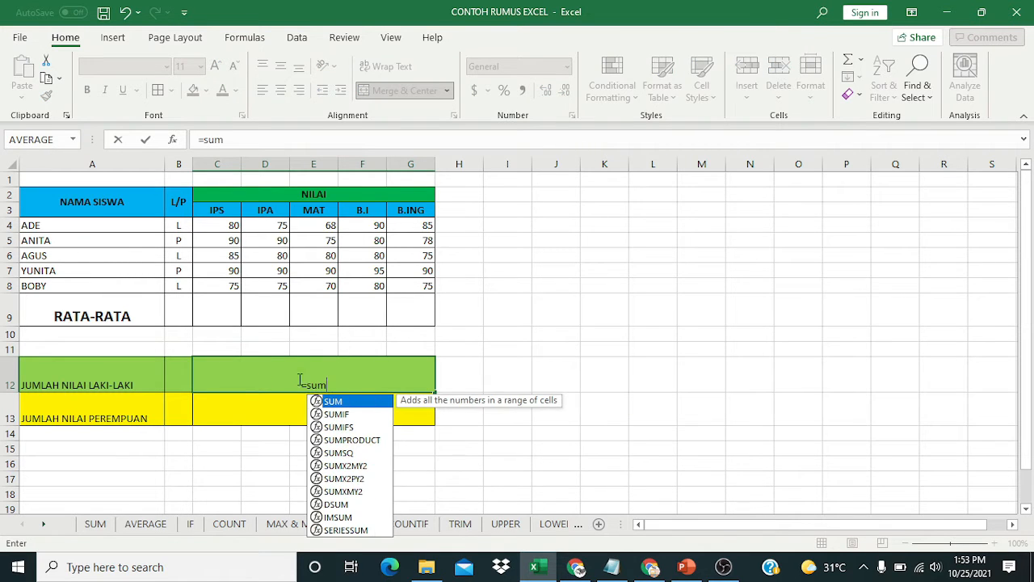
double_click(350, 413)
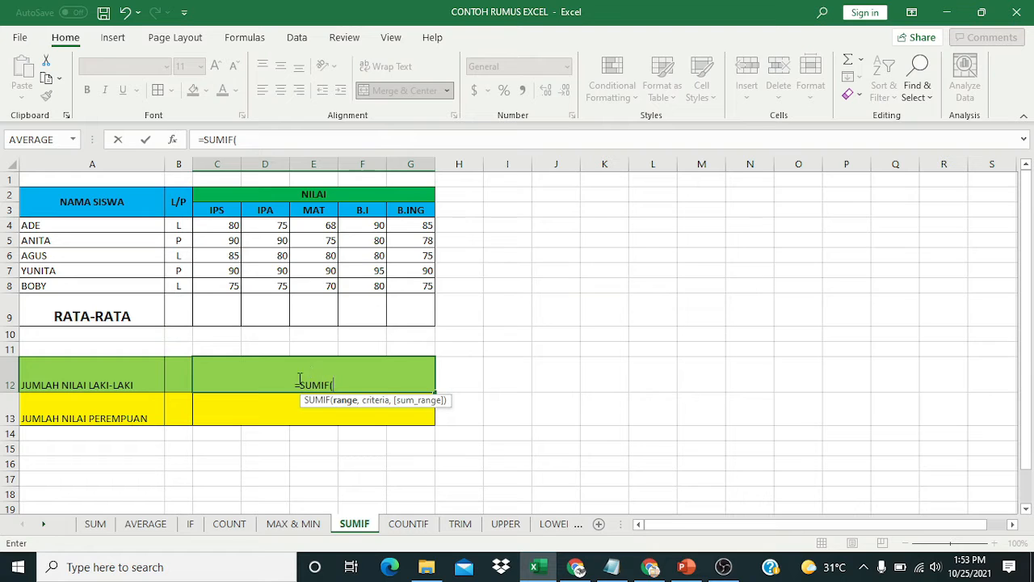
drag(184, 225, 184, 282)
text(,)
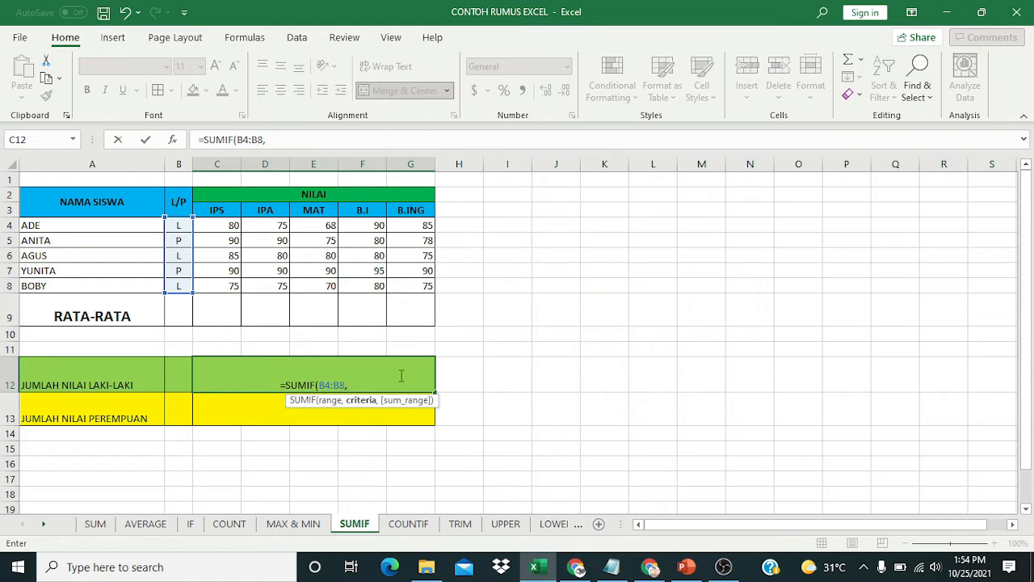
text(")
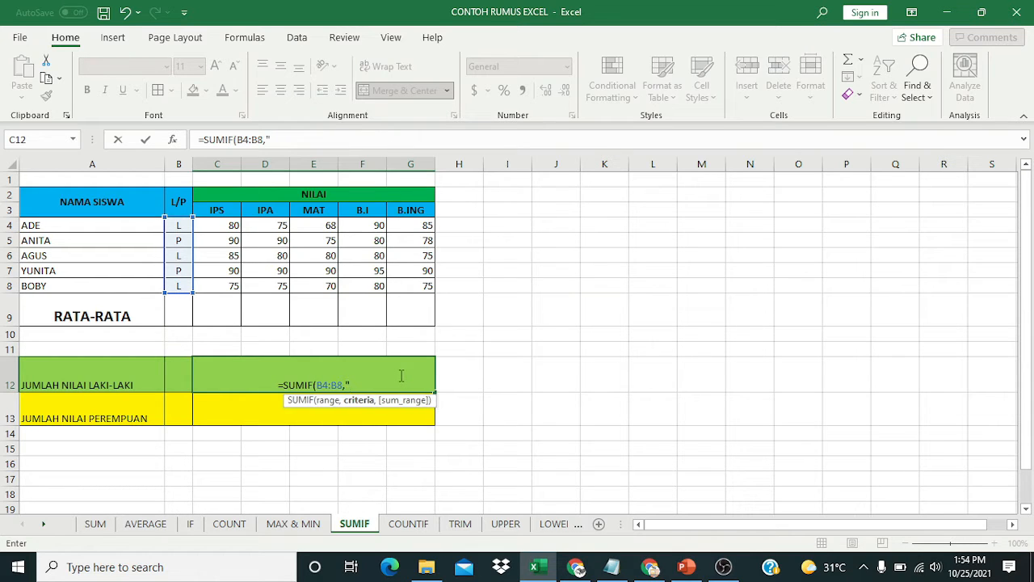
text(L")
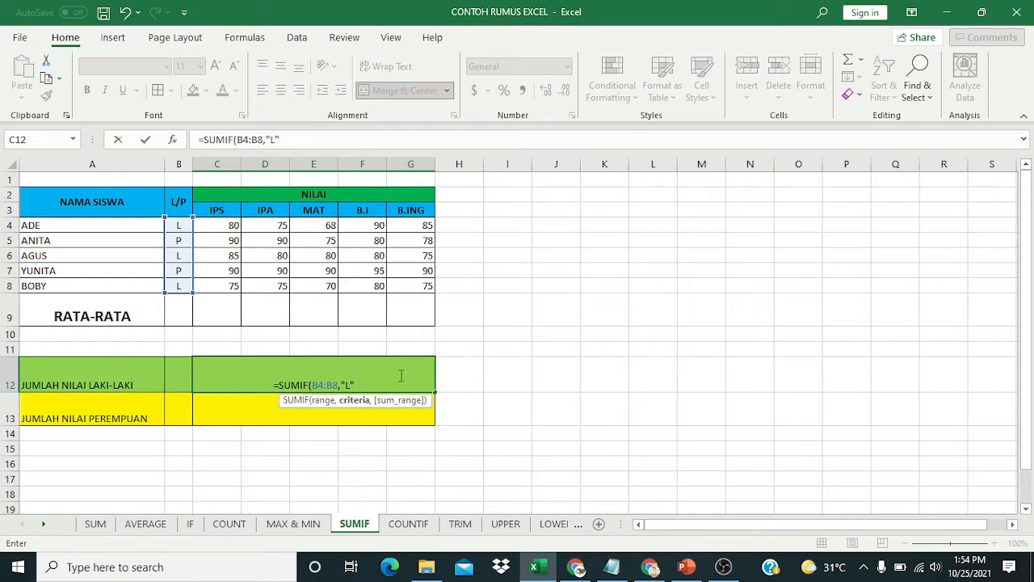
text(,)
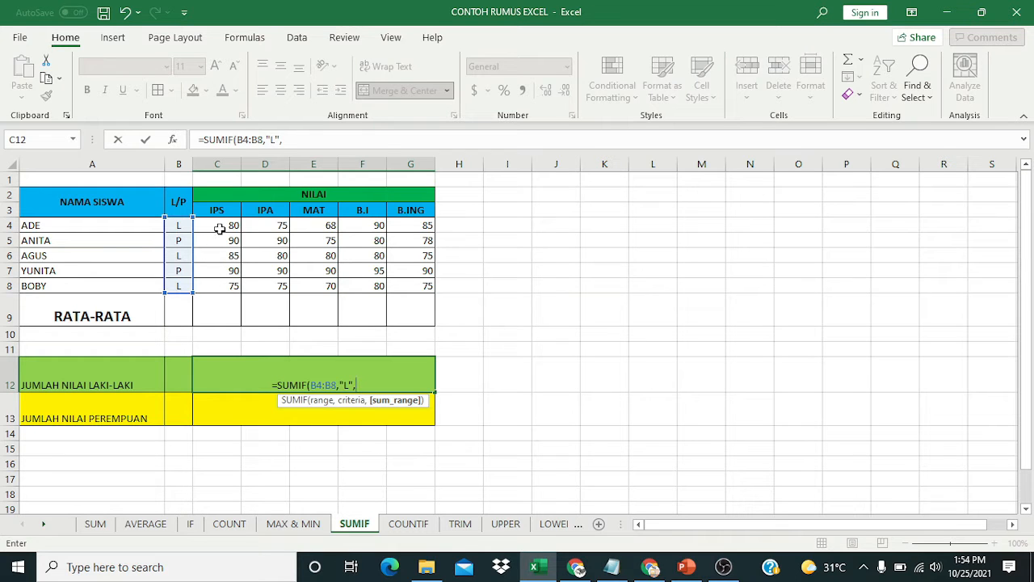
drag(219, 229, 226, 281)
text())
key(Return)
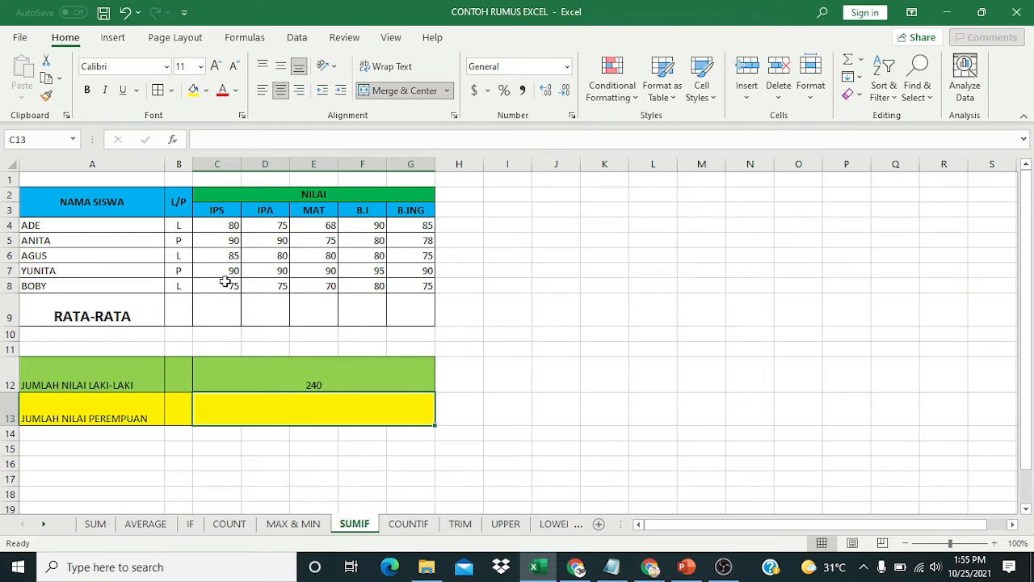
click(274, 372)
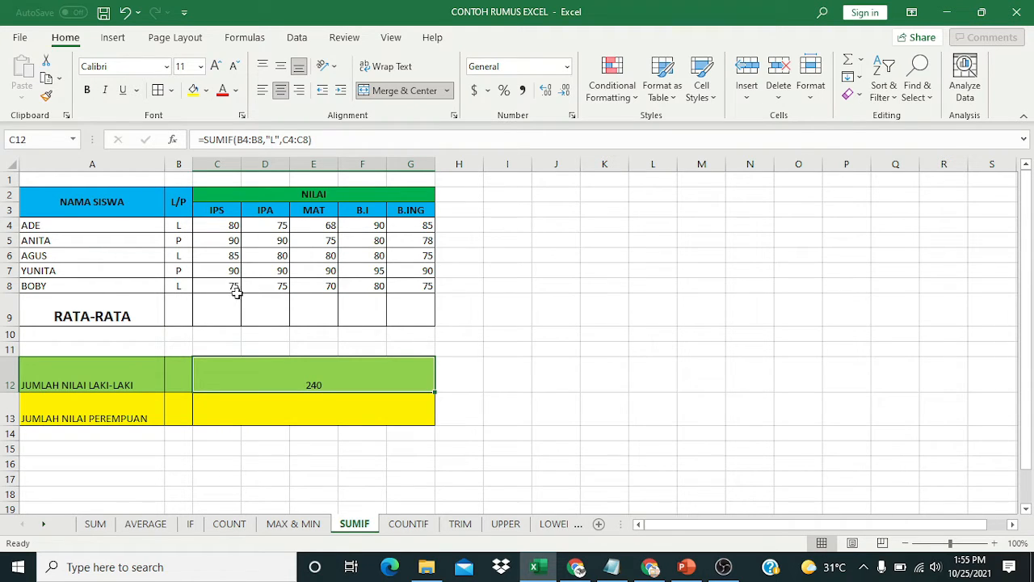
Enter a SUMIF formula in C13 that adds the IPS scores in C4:C8 where B4:B8 equals "P".
click(325, 408)
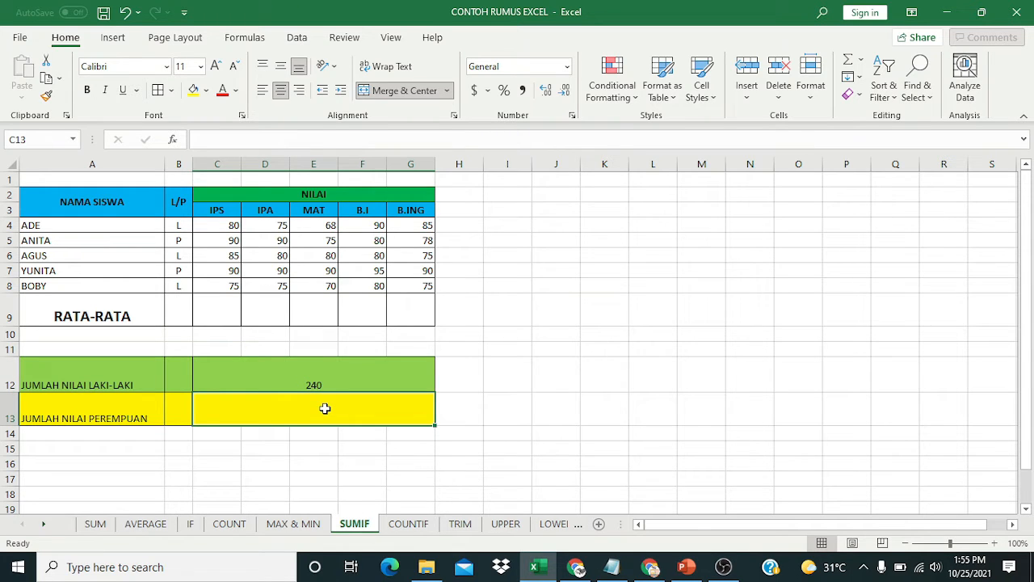
text(=)
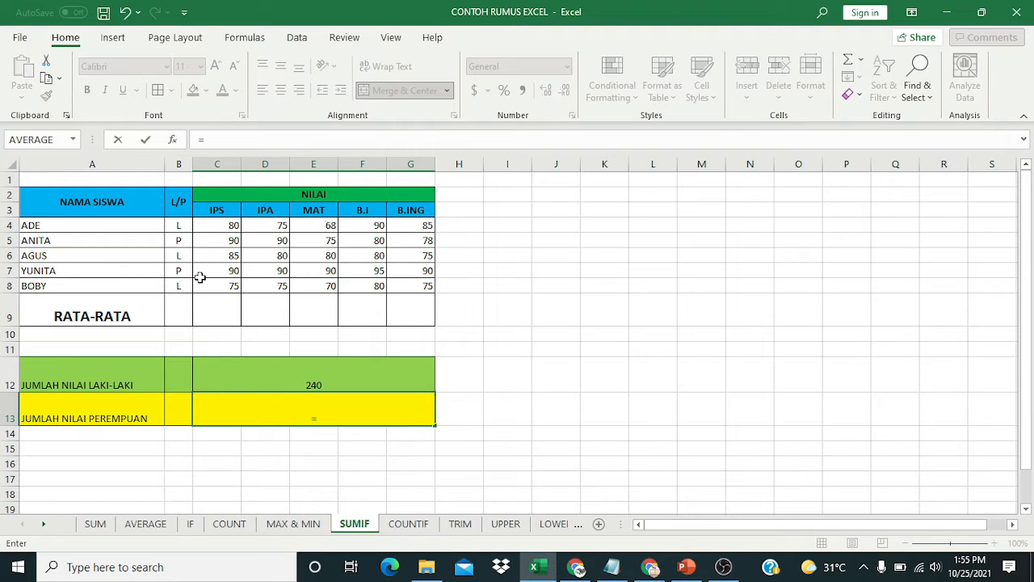
text(su)
click(465, 467)
double_click(464, 468)
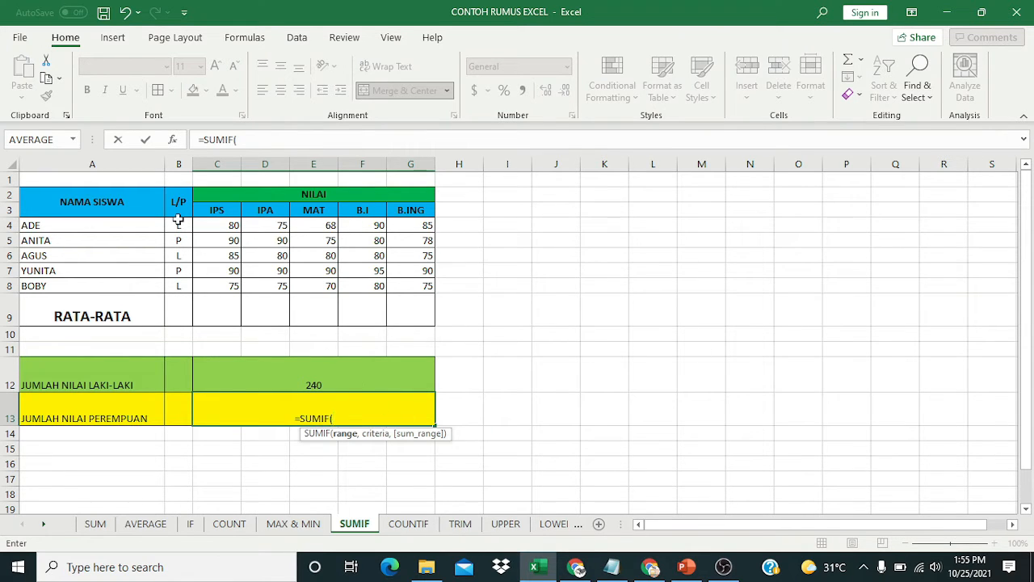
drag(178, 219, 186, 286)
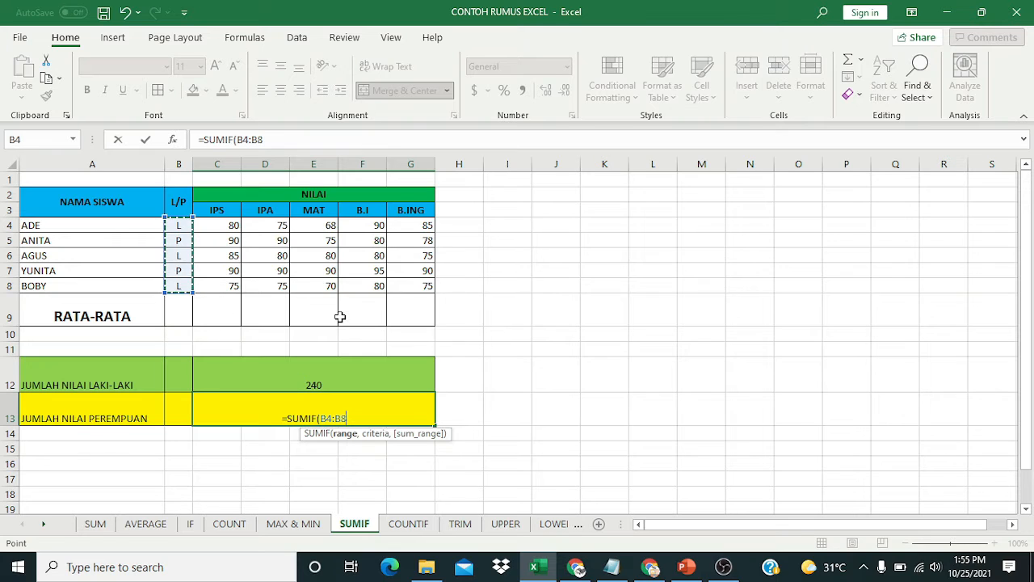
text(,)
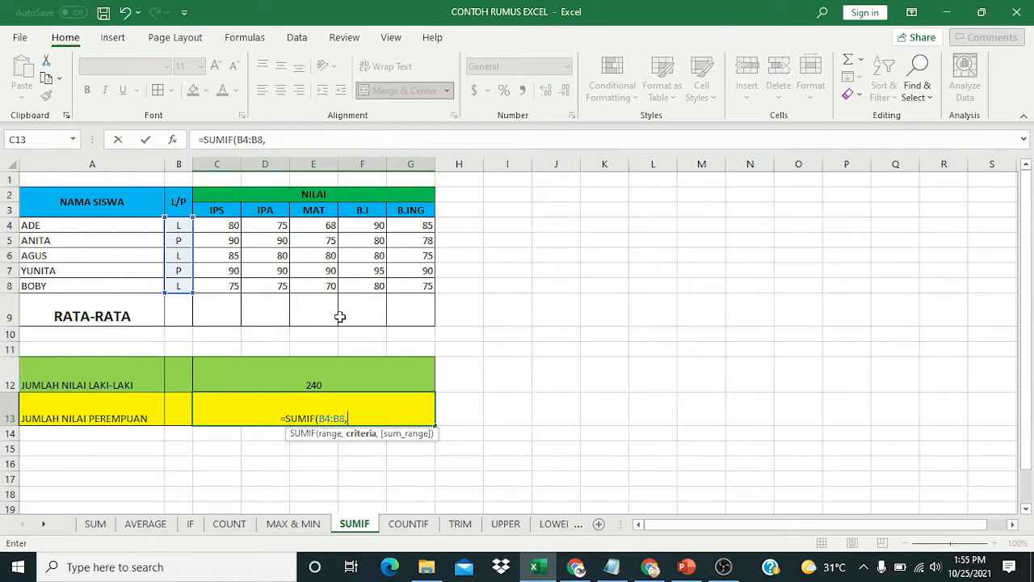
text(")
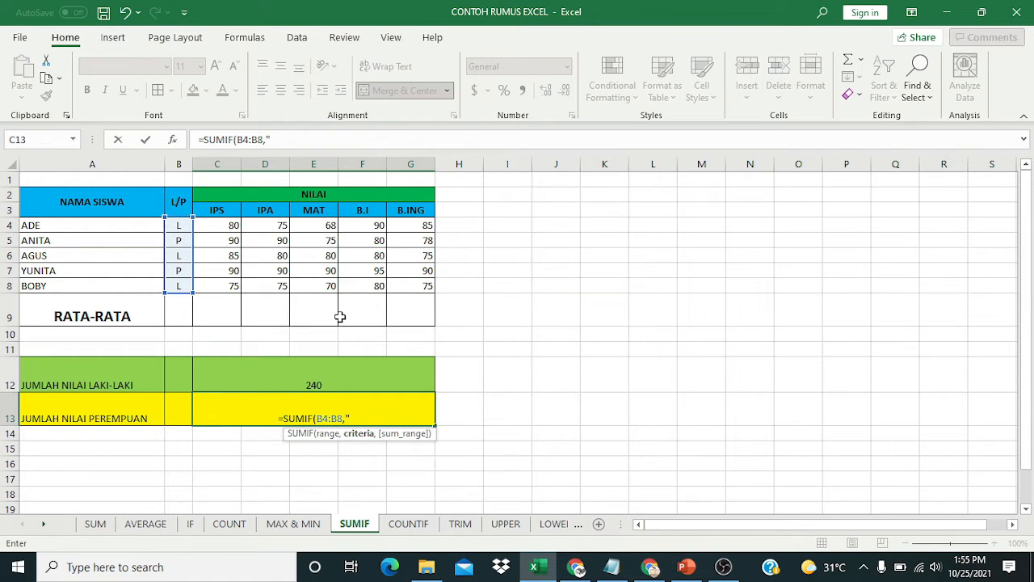
text(P)
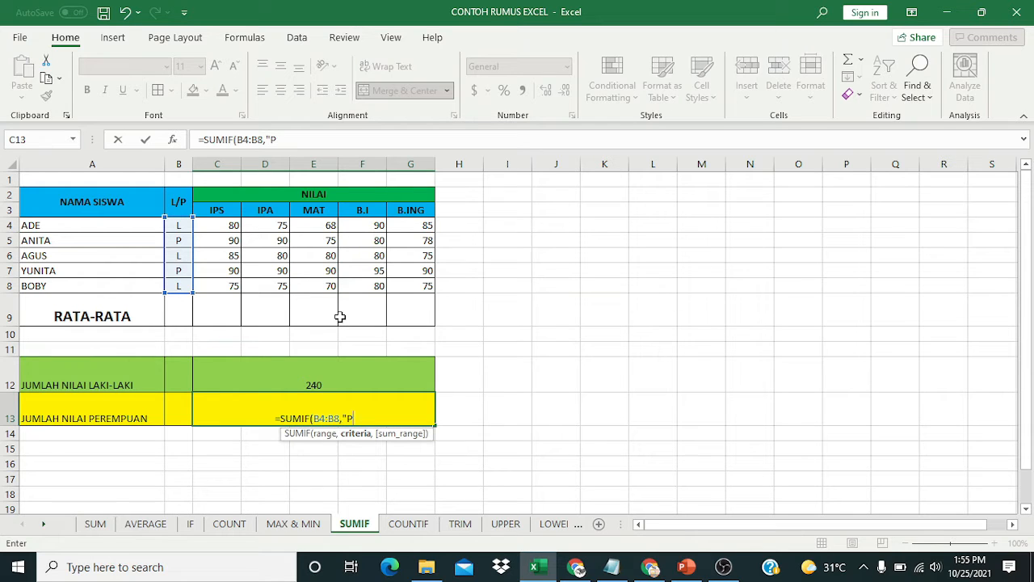
text(")
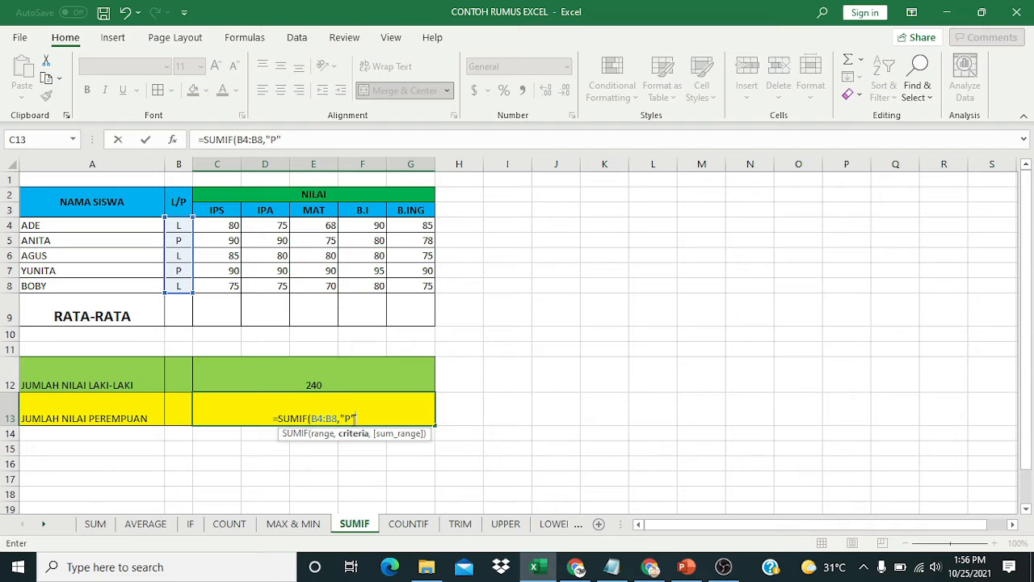
text(,)
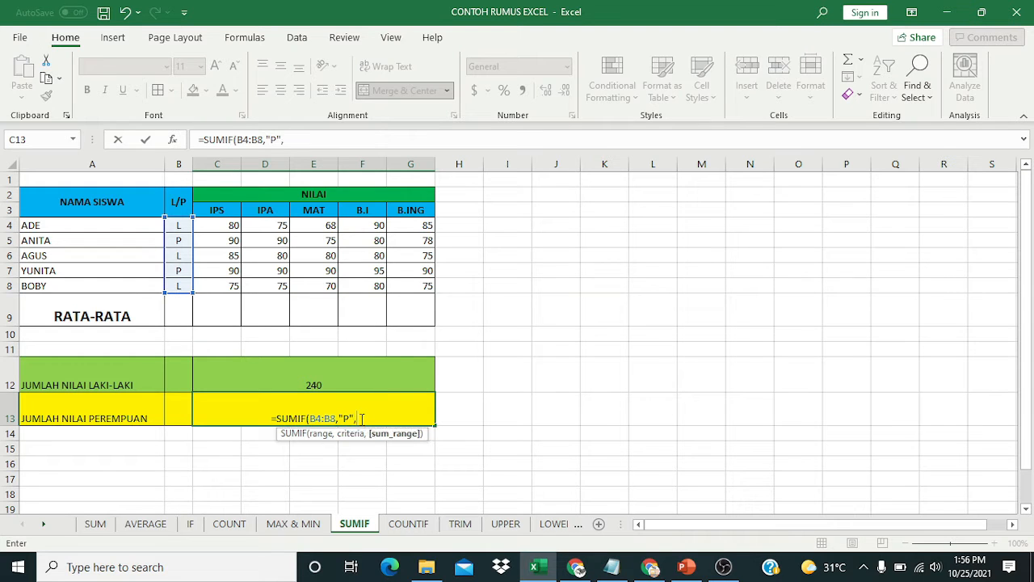
click(226, 225)
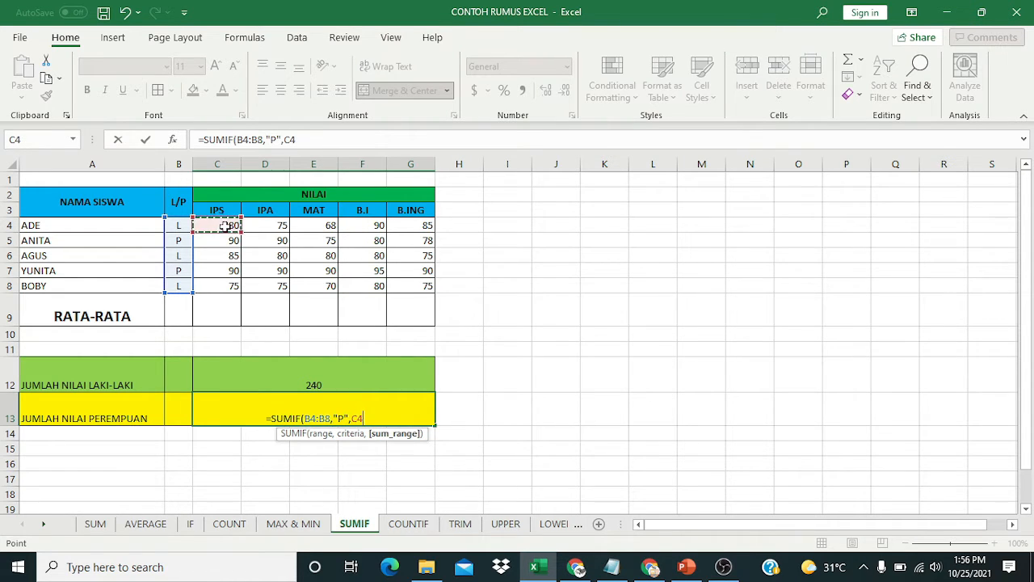
drag(228, 226, 240, 286)
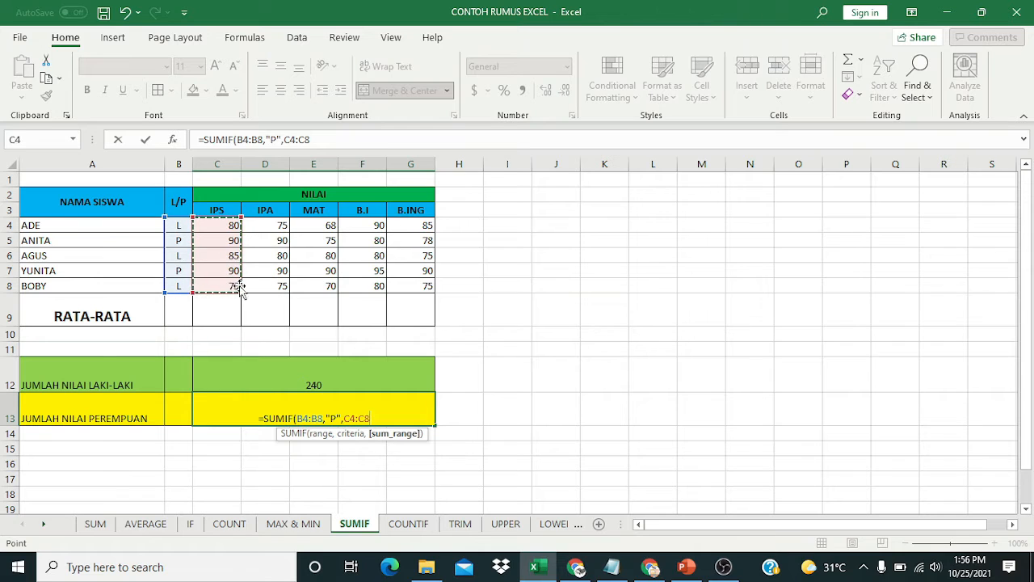
text())
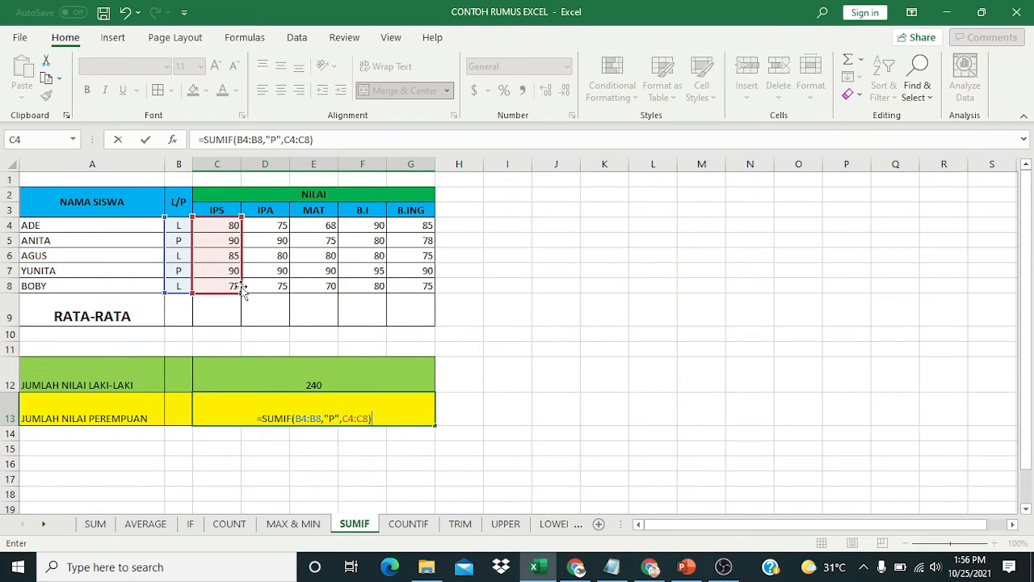
key(Return)
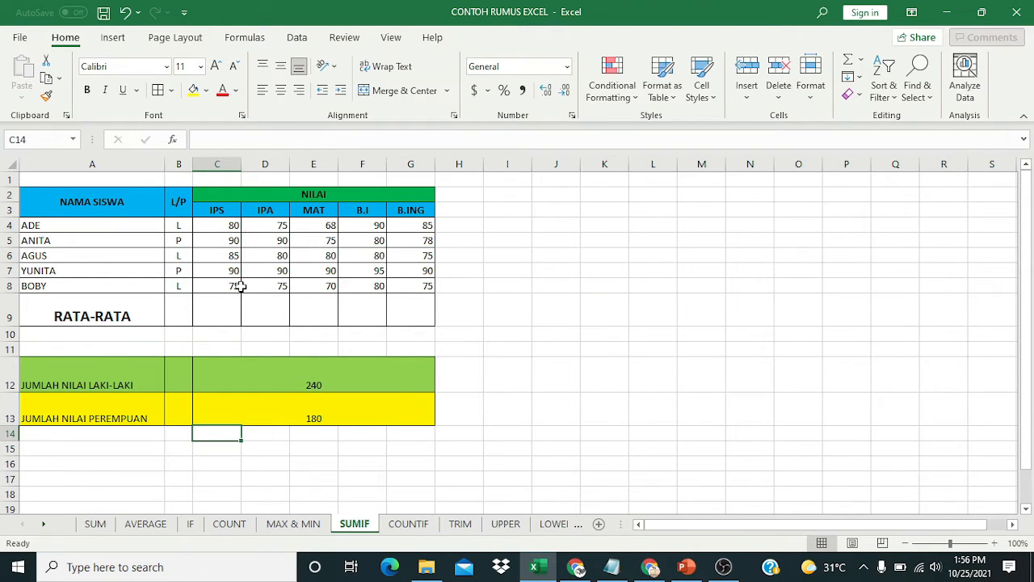
click(372, 408)
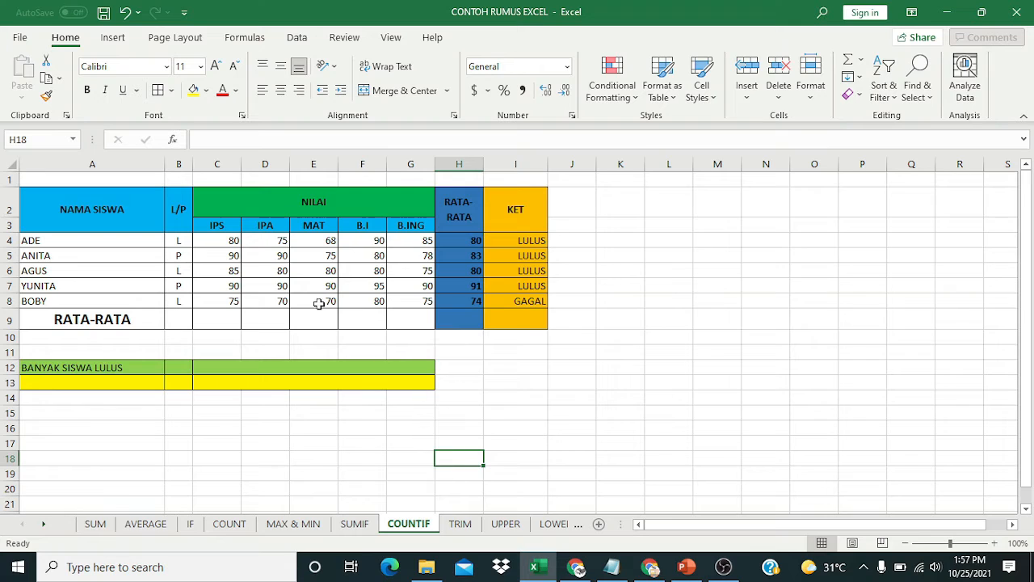
On the COUNTIF sheet, enter a COUNTIF formula in C12 that counts the "LULUS" entries in I4:I8.
click(211, 364)
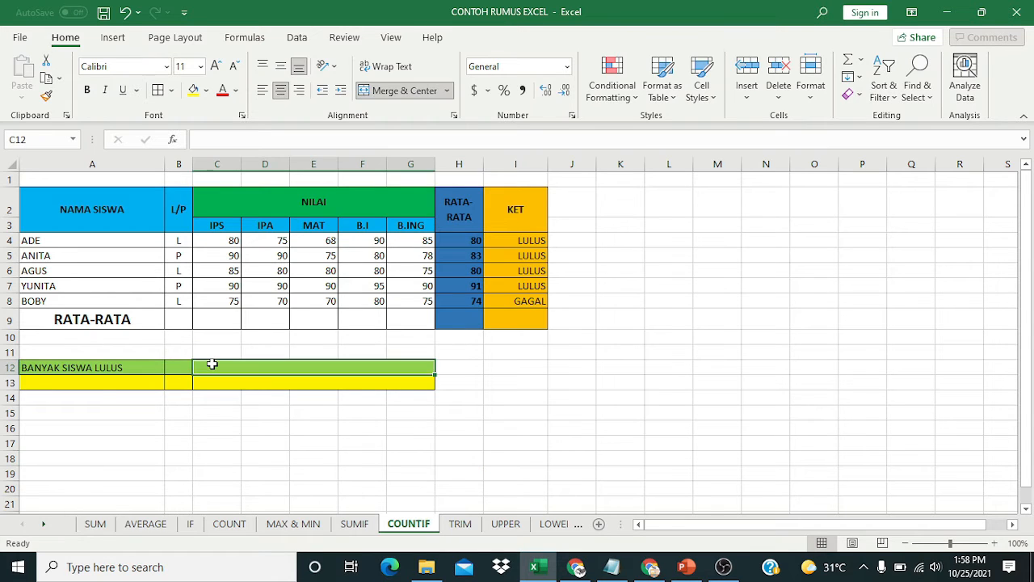
text(=)
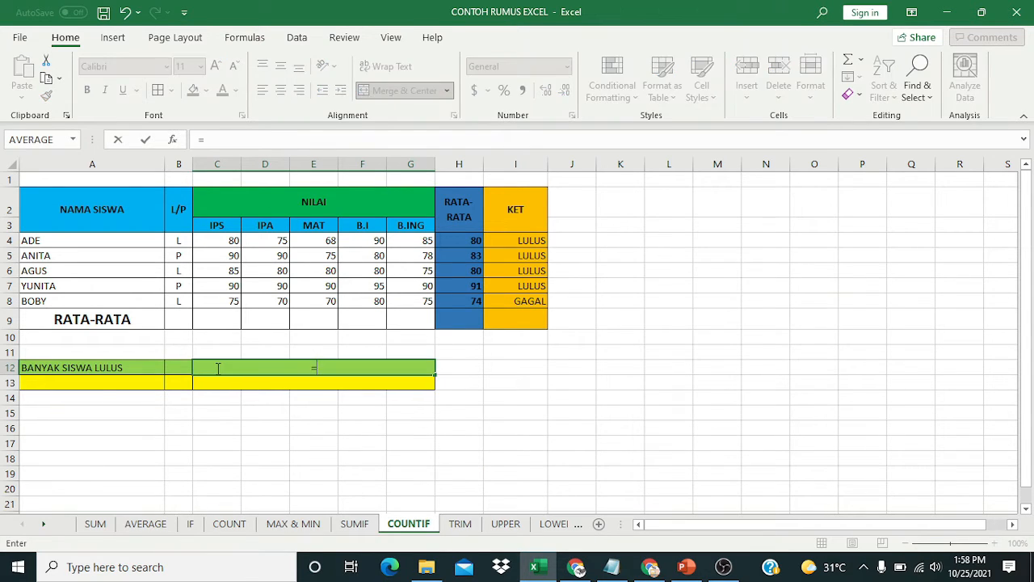
text(cou)
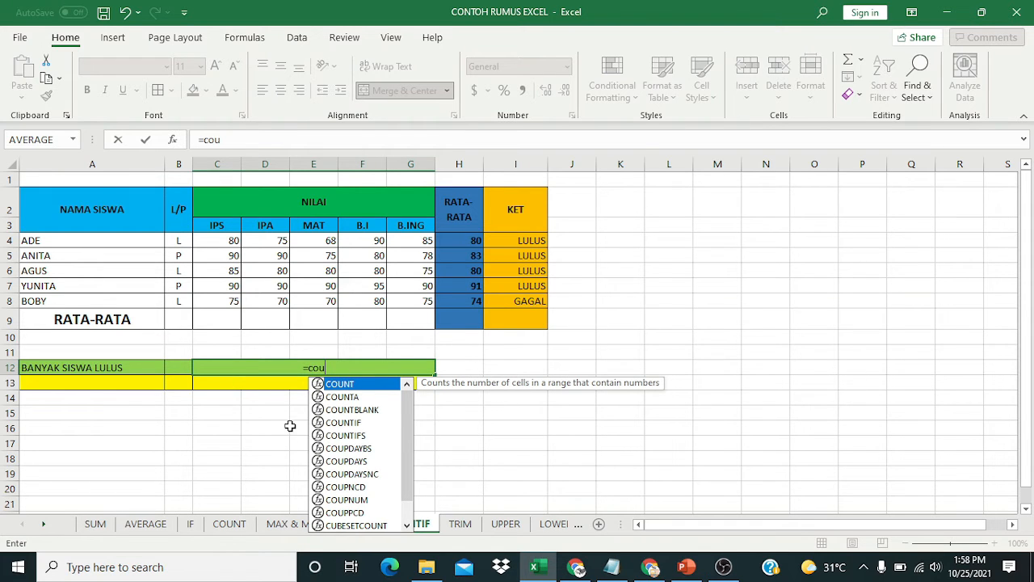
double_click(347, 423)
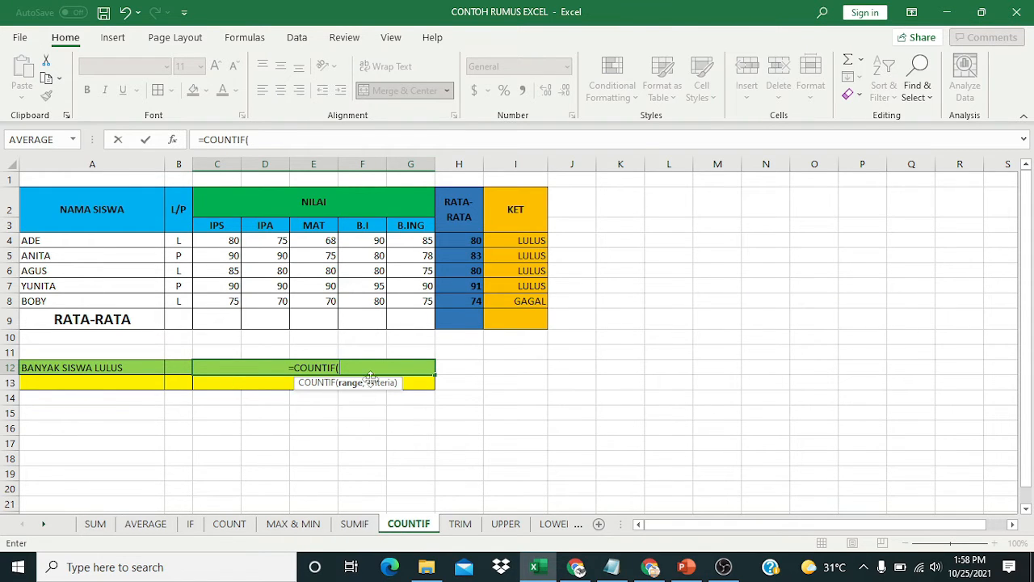
drag(529, 240, 526, 295)
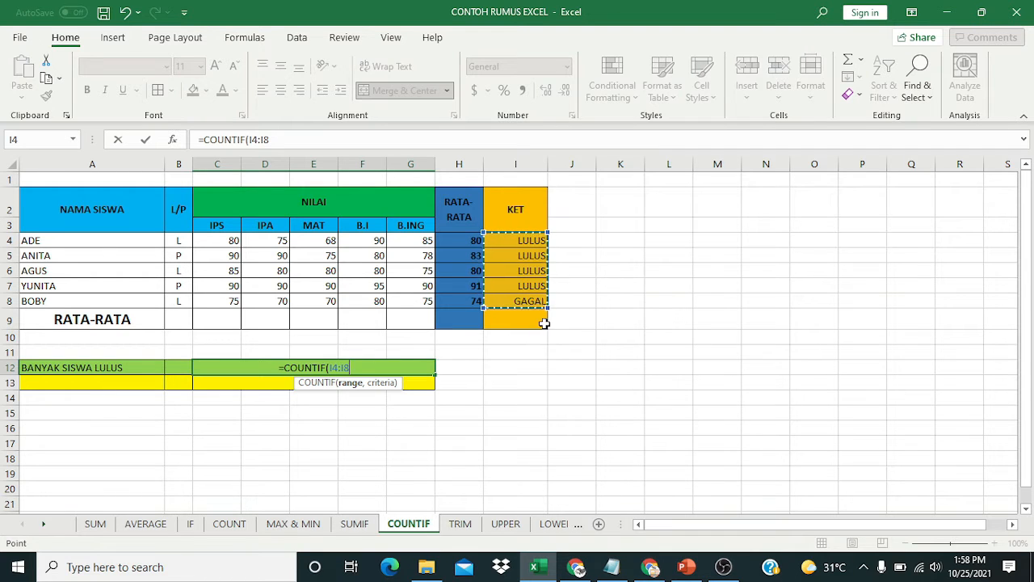
text(,")
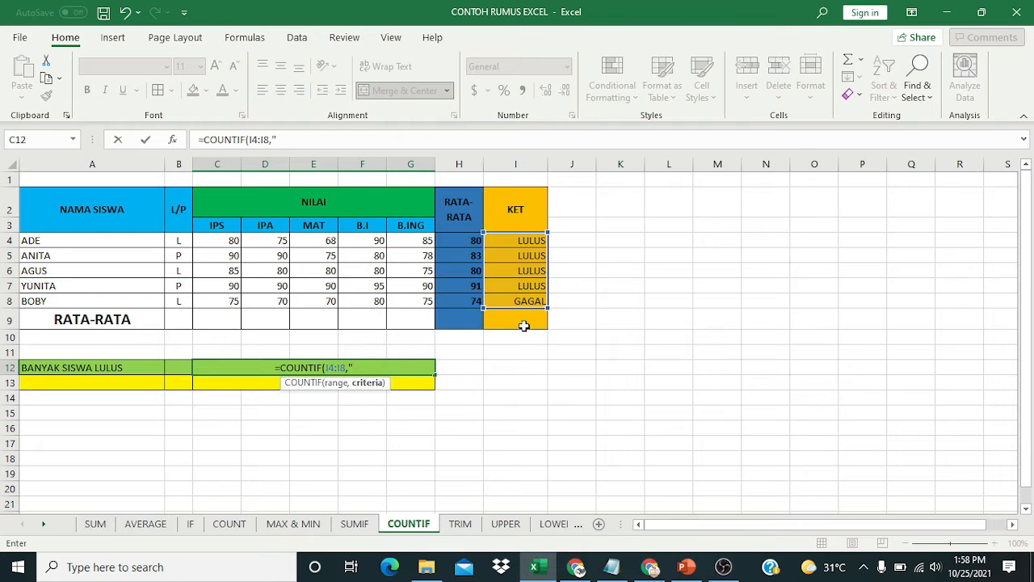
text(LULUS)
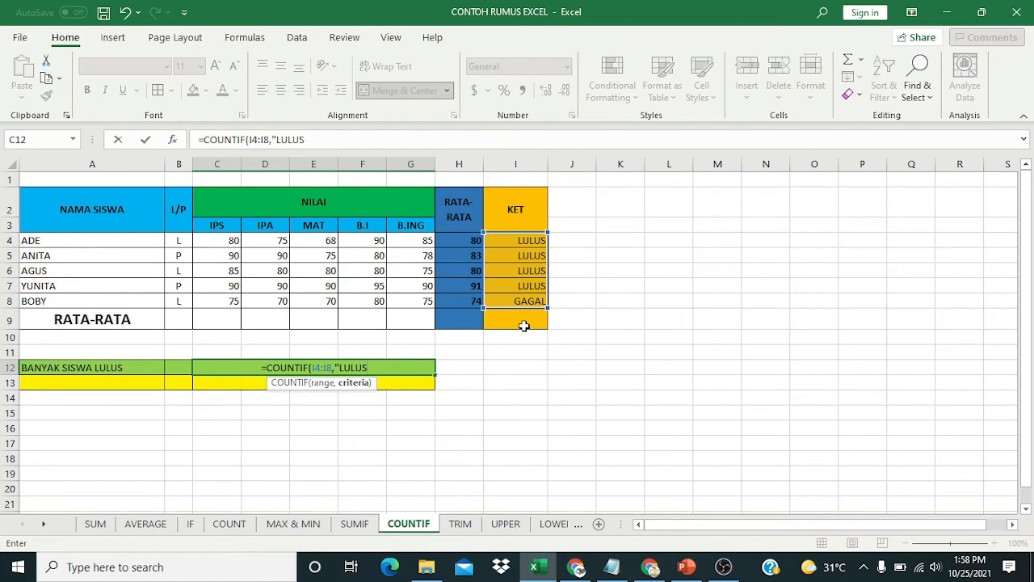
text(")
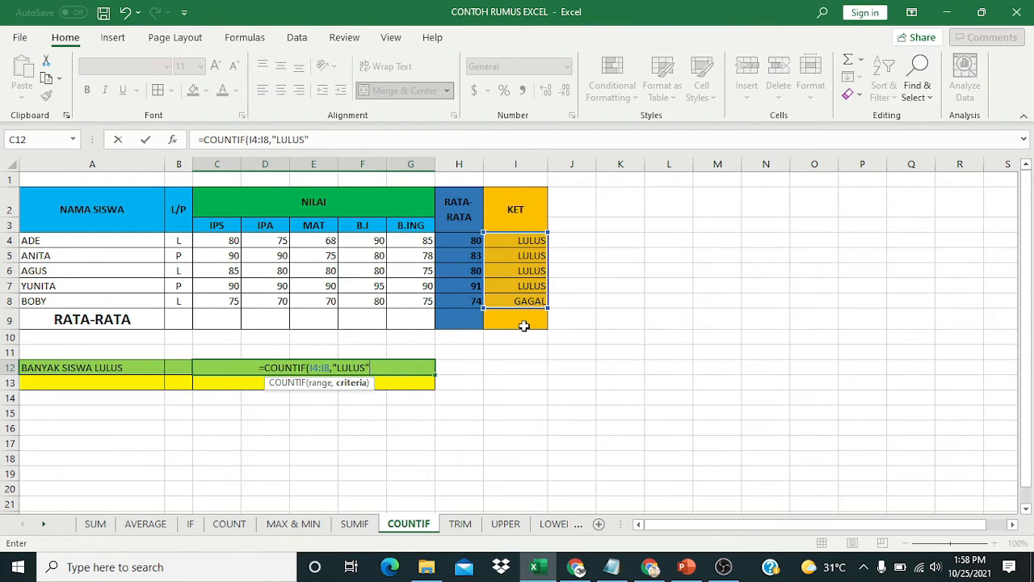
text())
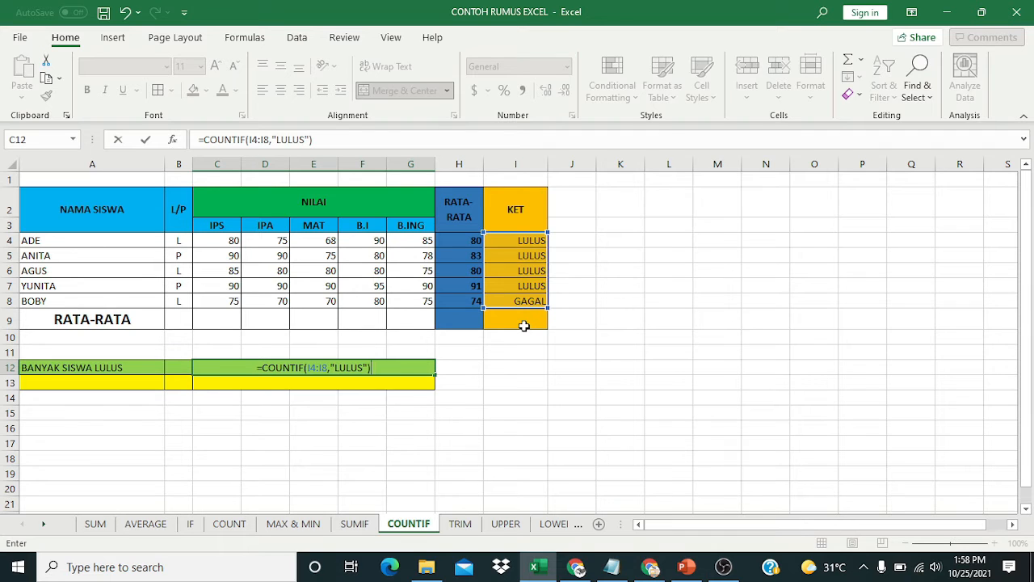
key(Return)
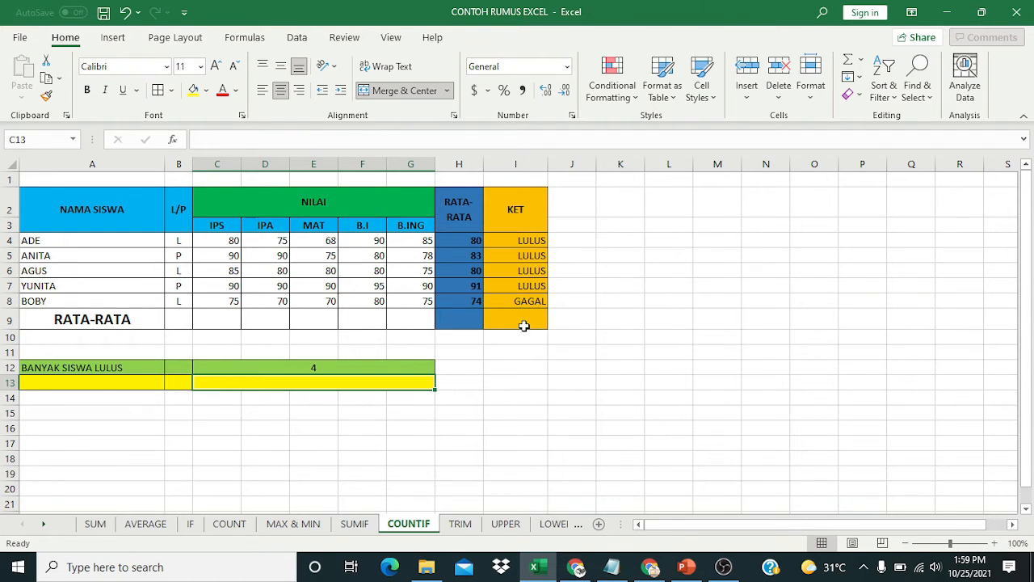
key(Up)
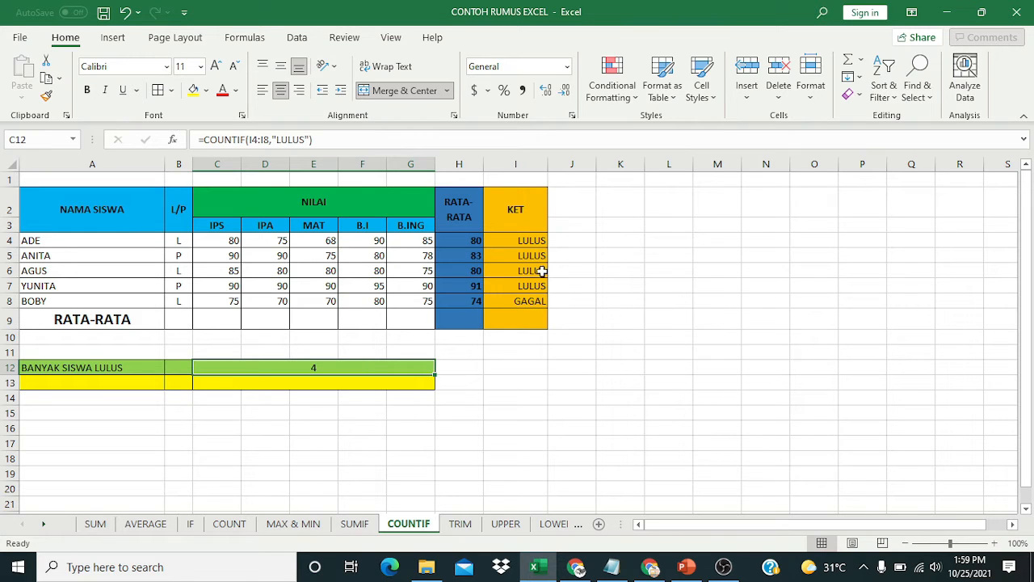
Enter a COUNTIF formula in C13 that counts the "GAGAL" entries in I4:I8.
click(325, 385)
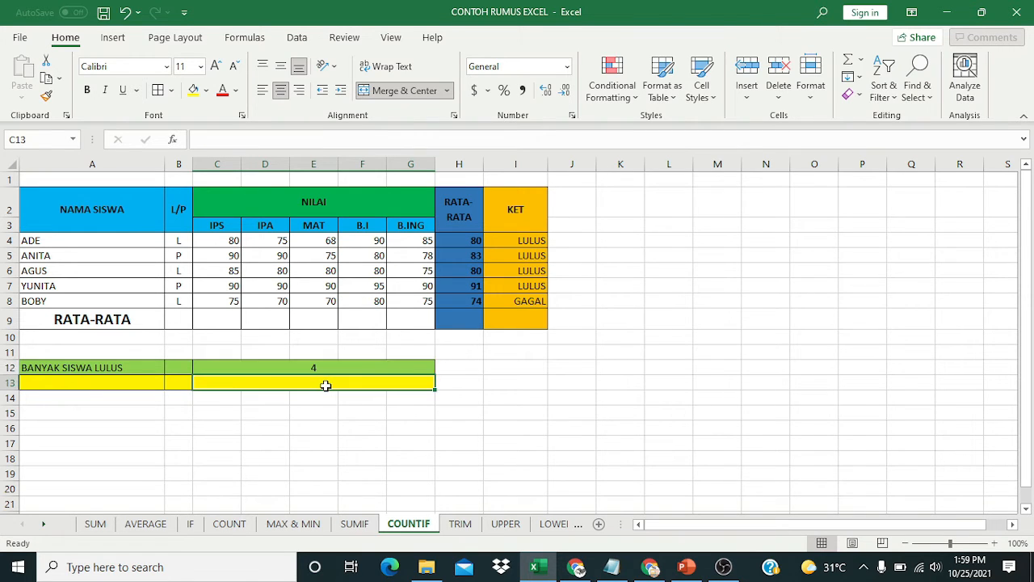
text(=)
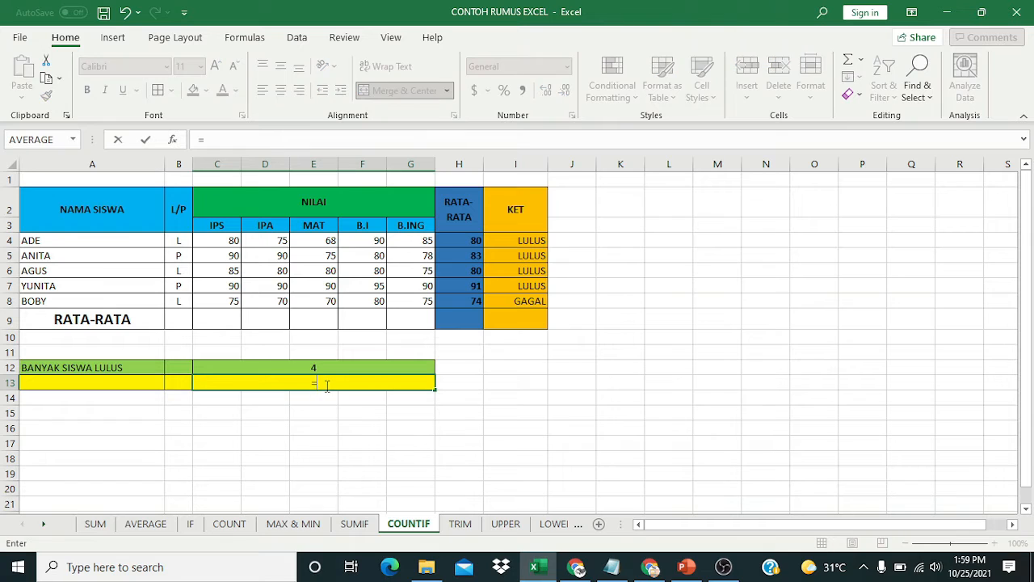
text(c)
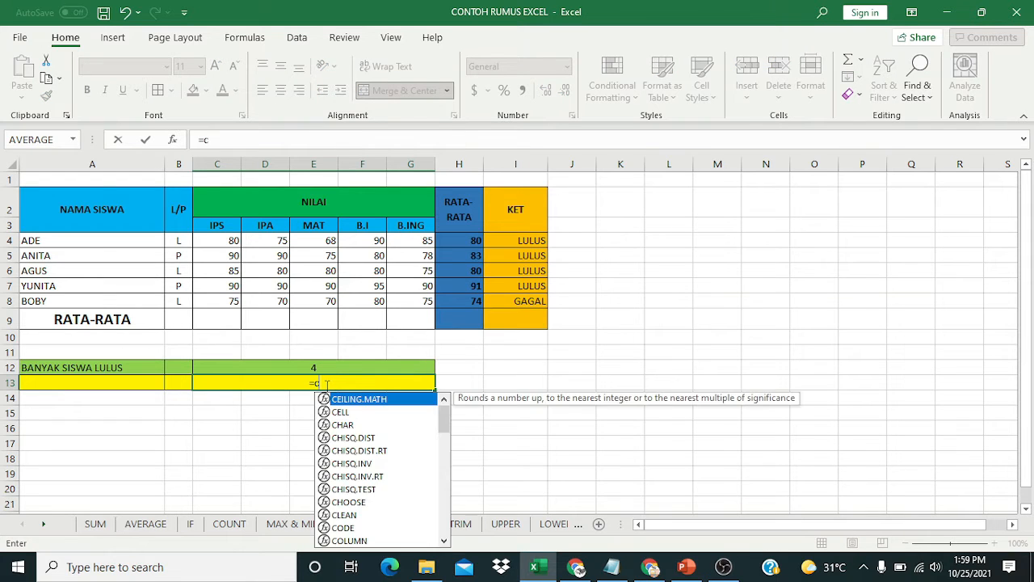
text(ouni)
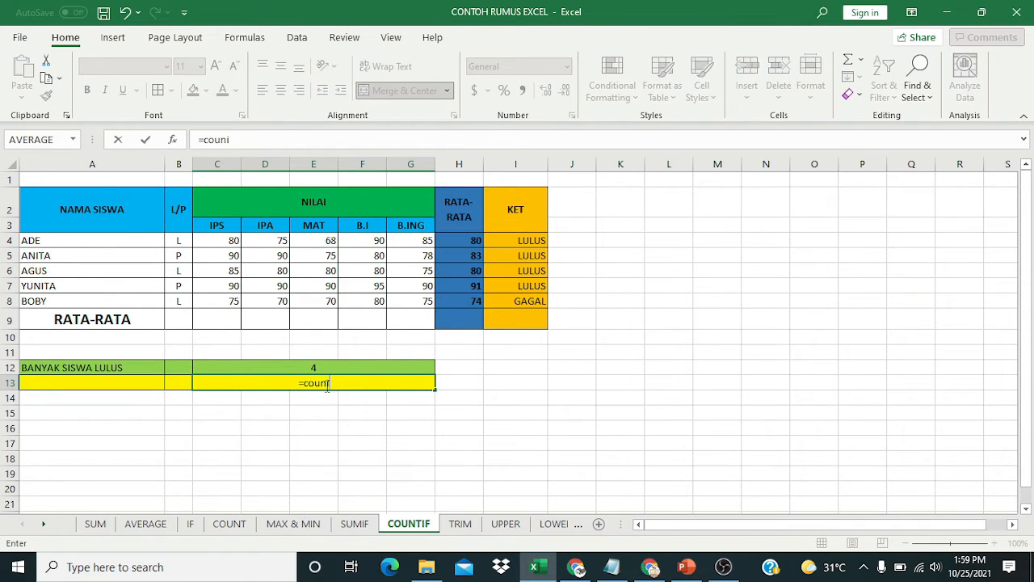
key(BackSpace)
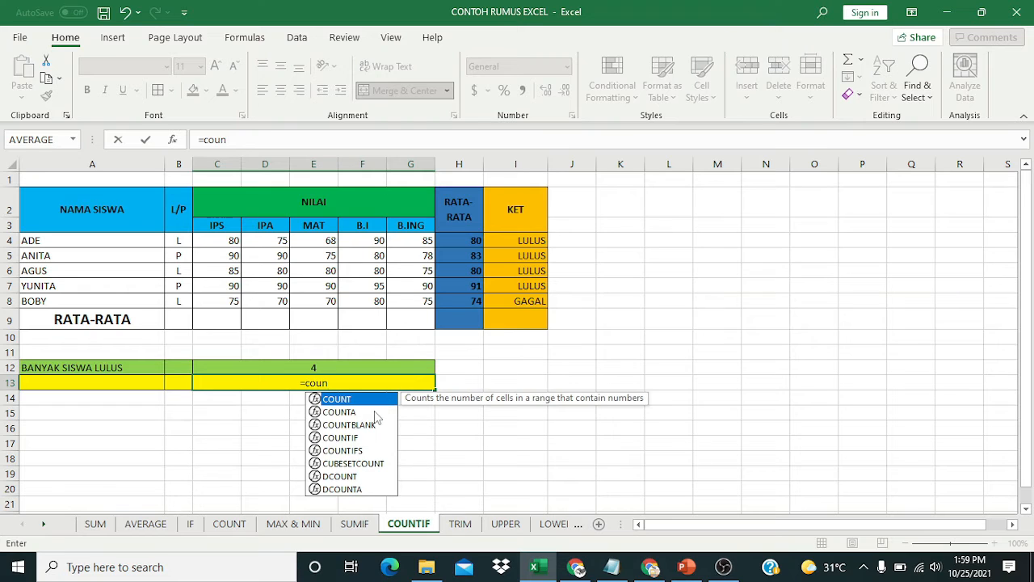
double_click(343, 439)
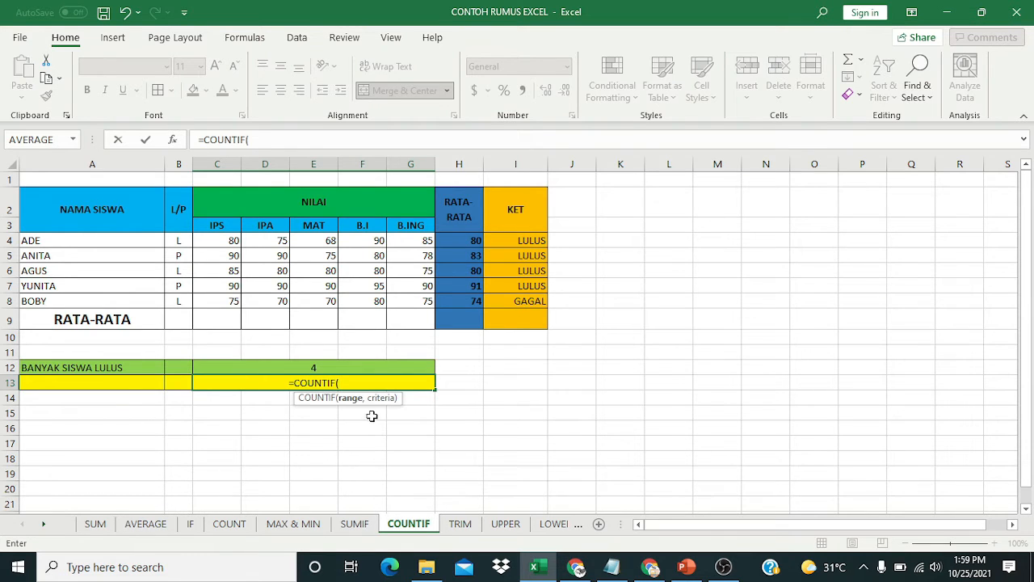
drag(510, 240, 519, 301)
text(,)
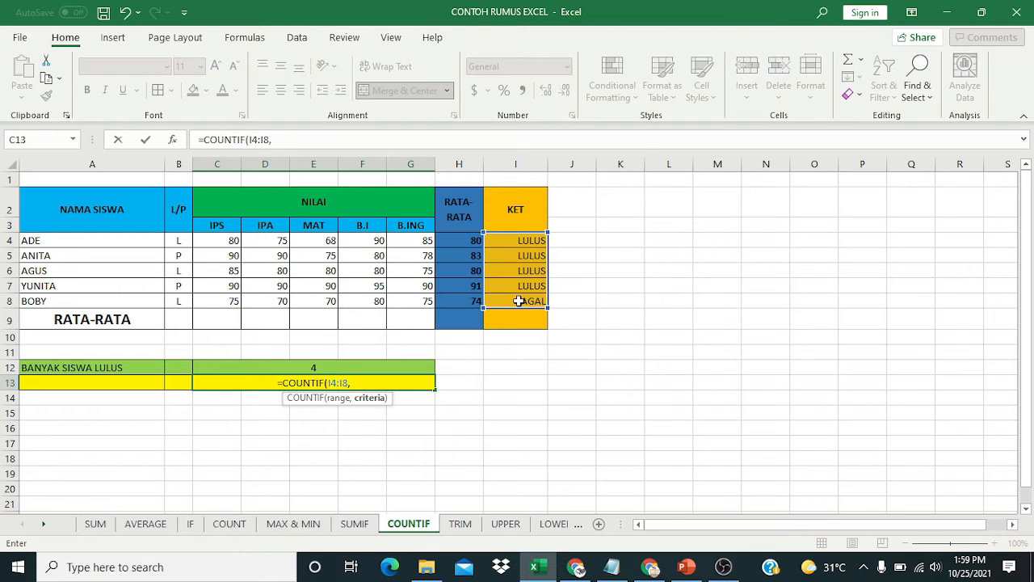
text(")
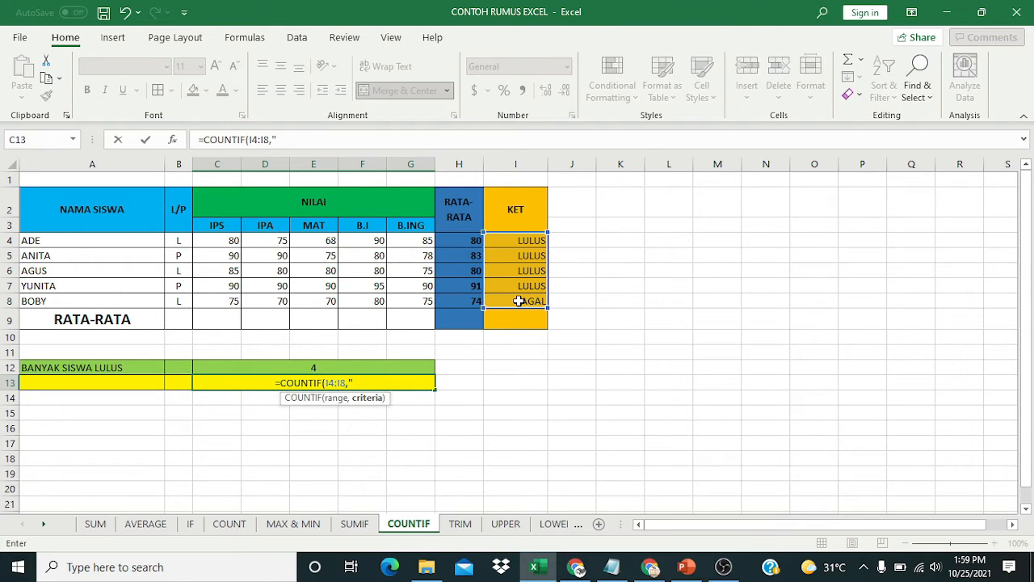
text(GAG)
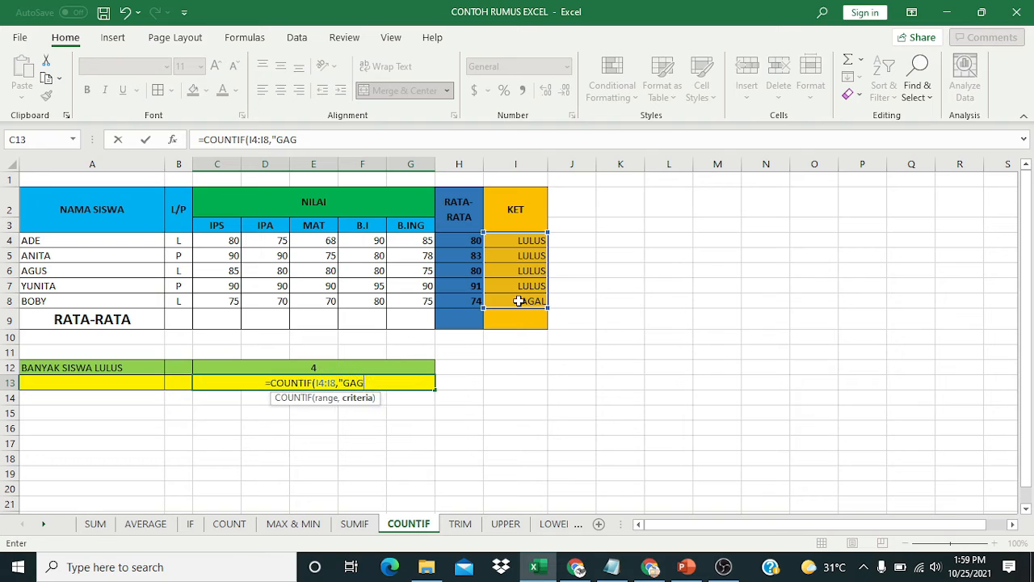
text(AL)
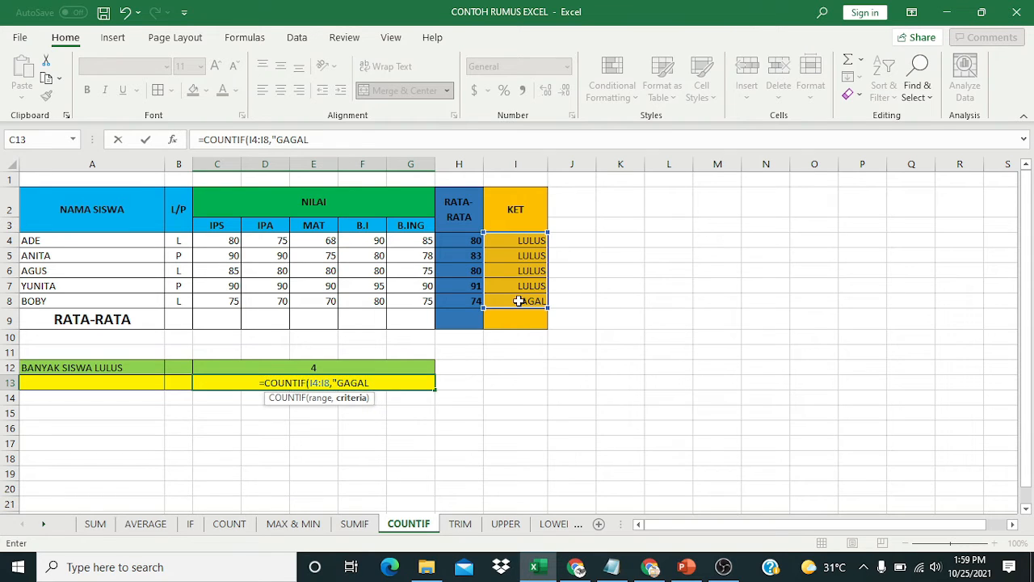
text(")
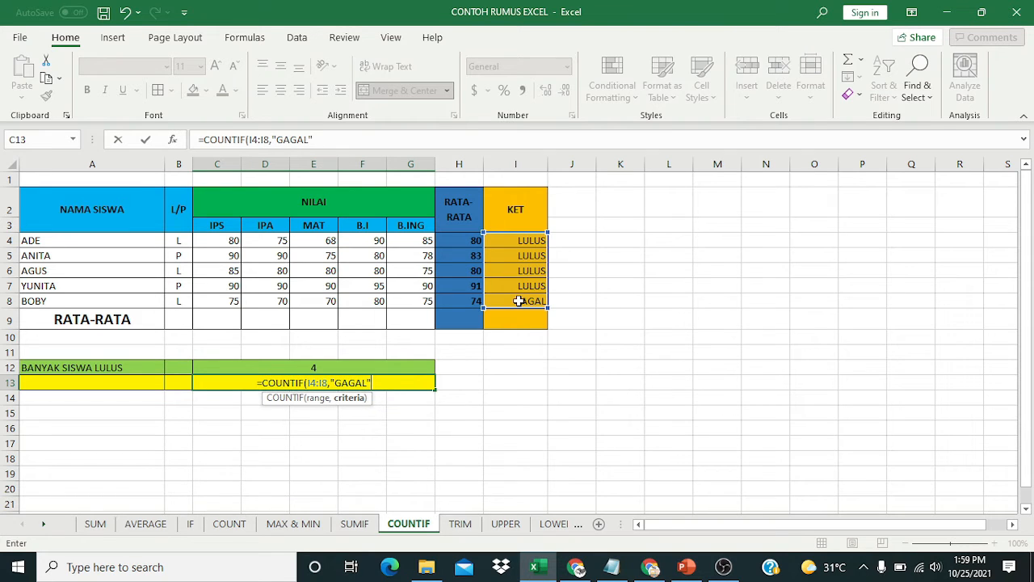
text())
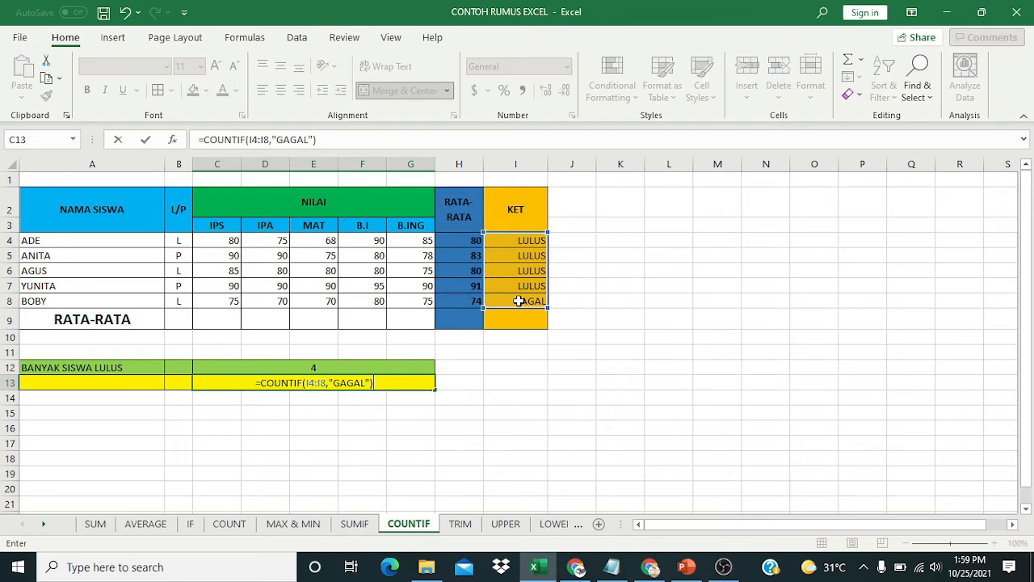
key(Return)
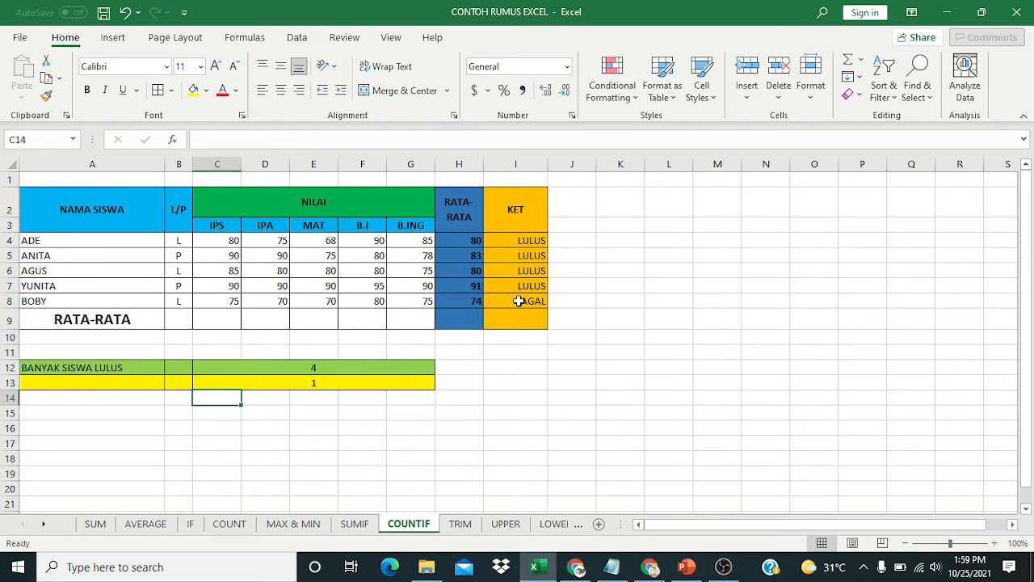
click(319, 385)
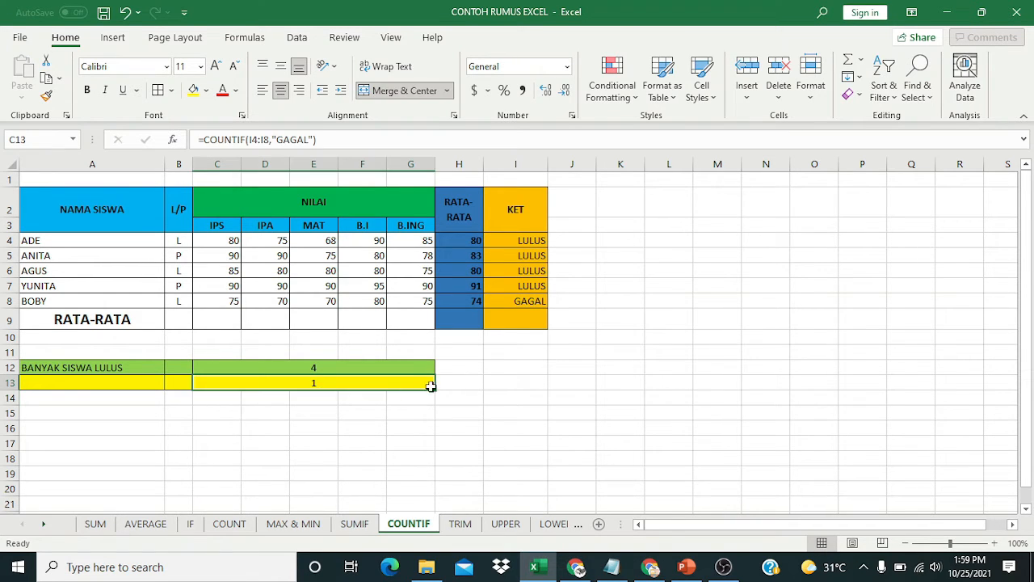
click(540, 303)
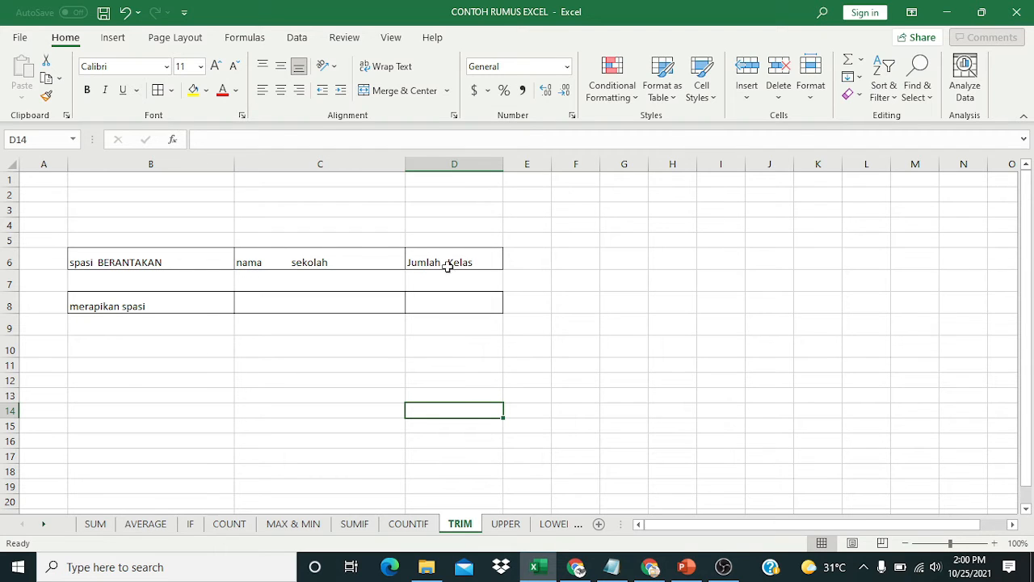
On the TRIM sheet, enter a TRIM formula in C8 that removes the extra spaces from the text in C6.
click(272, 307)
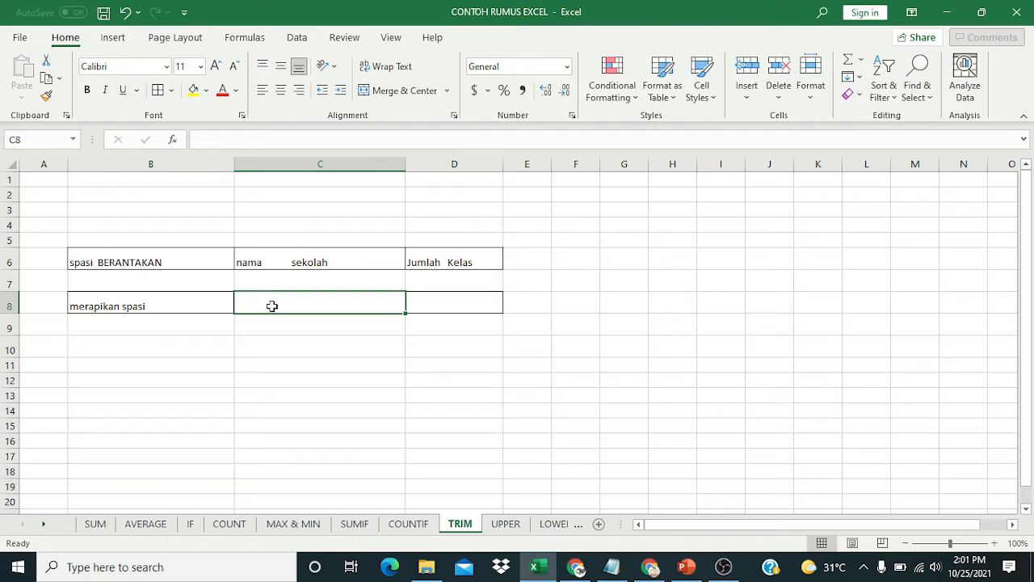
text(=)
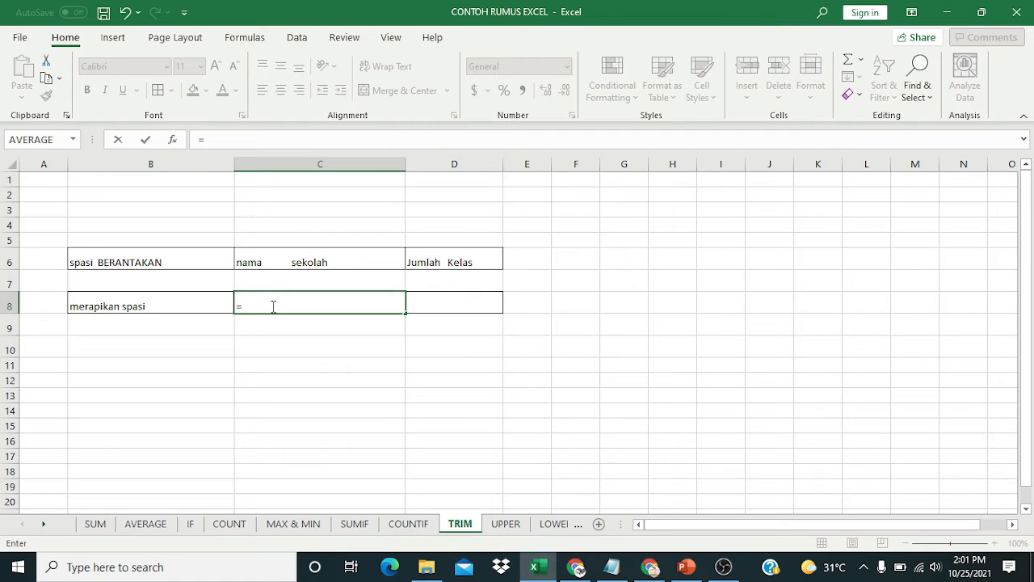
text(tr)
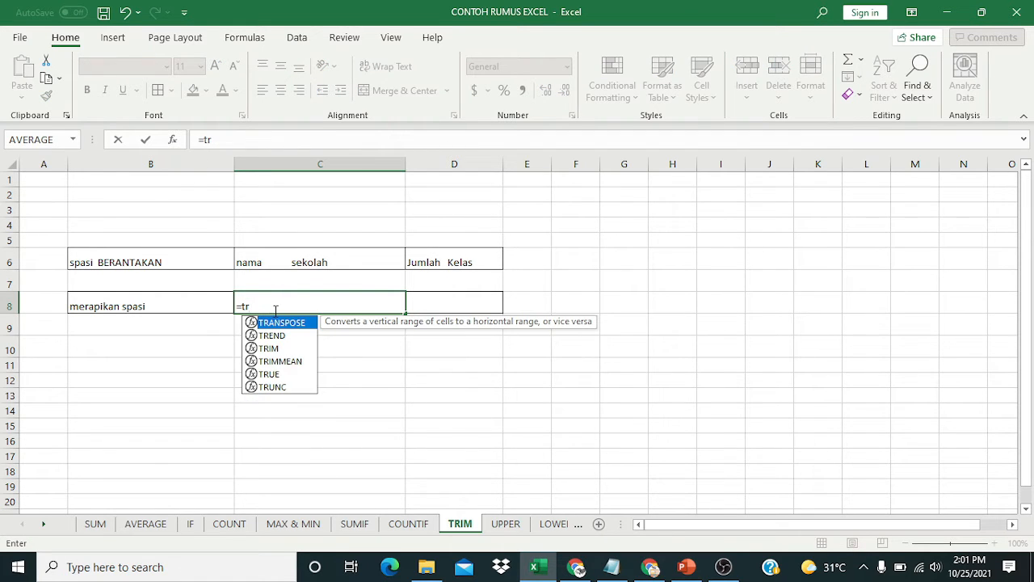
text(i)
double_click(279, 323)
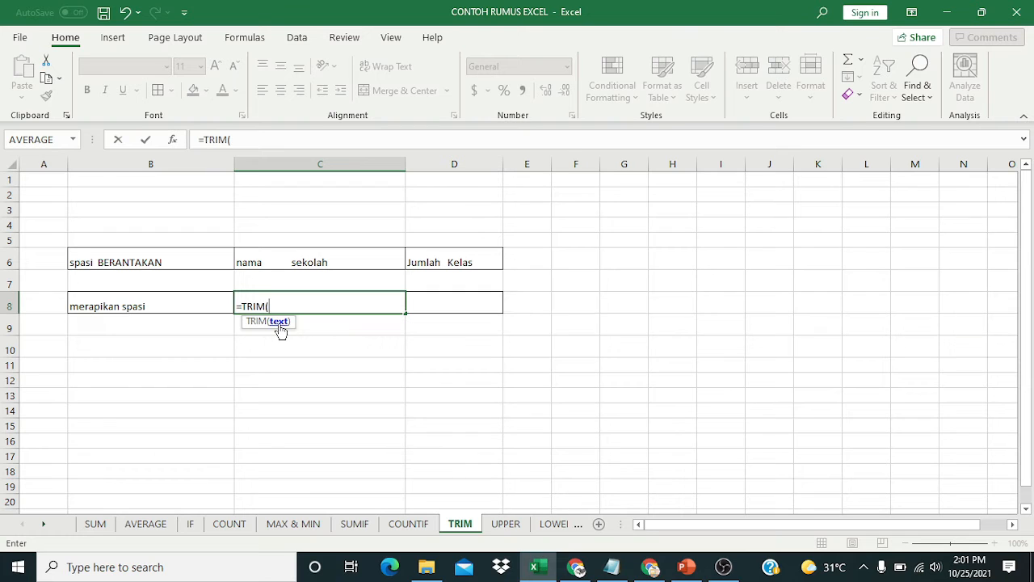
click(267, 260)
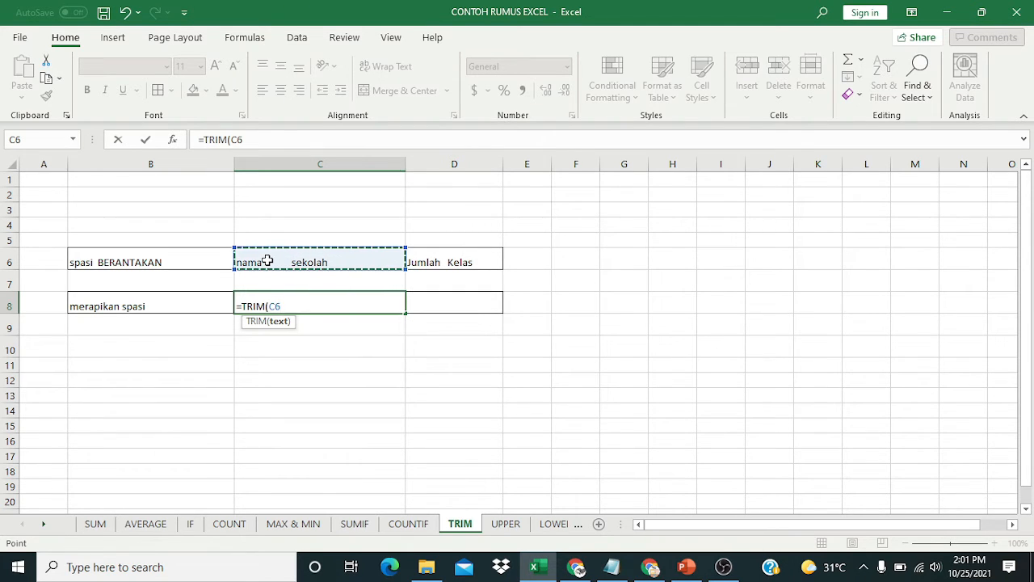
key(Return)
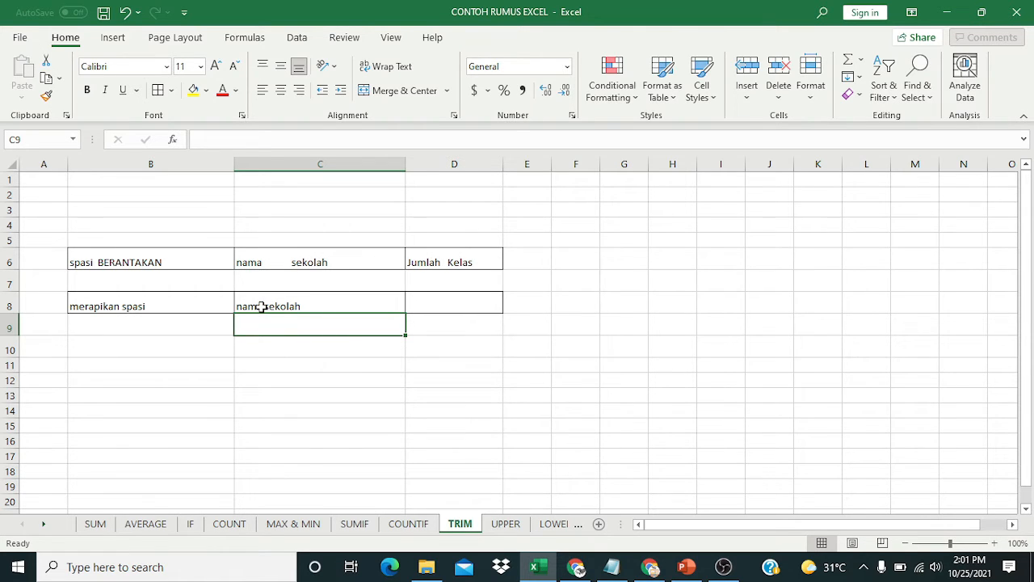
Enter a TRIM formula in D8 that removes the extra spaces from the text in D6.
click(425, 302)
text(=)
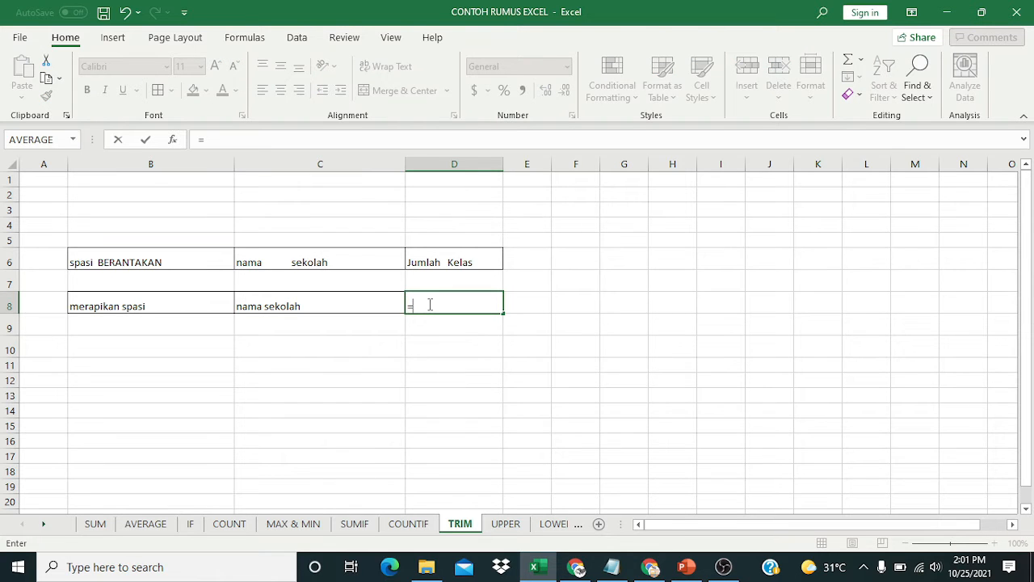
text(t)
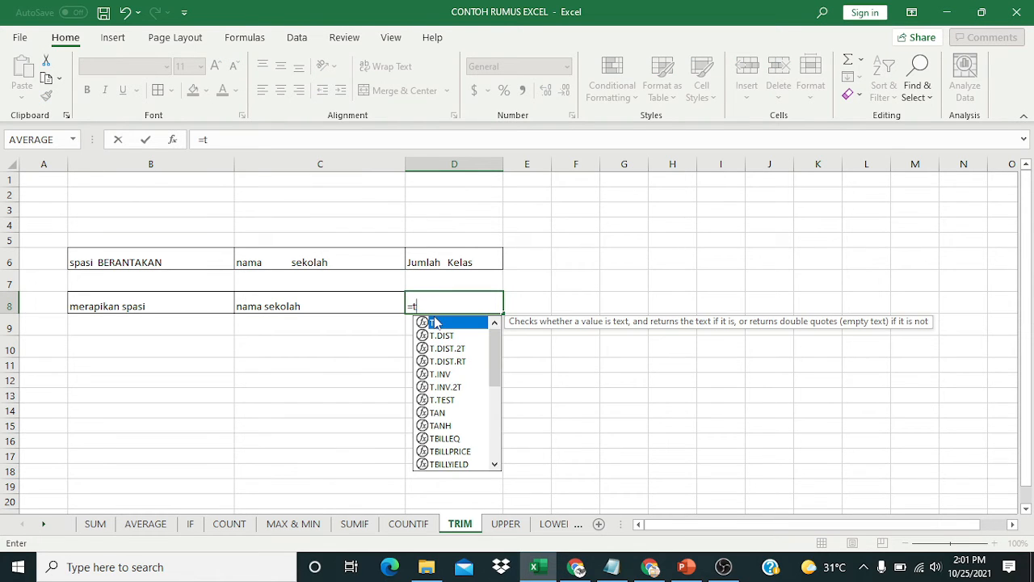
text(ri)
double_click(439, 323)
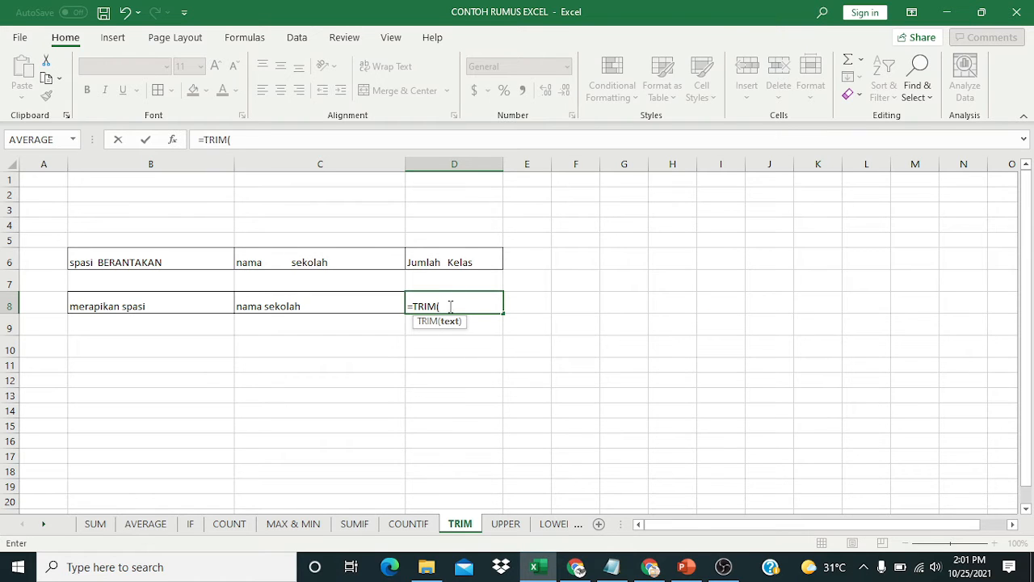
click(457, 263)
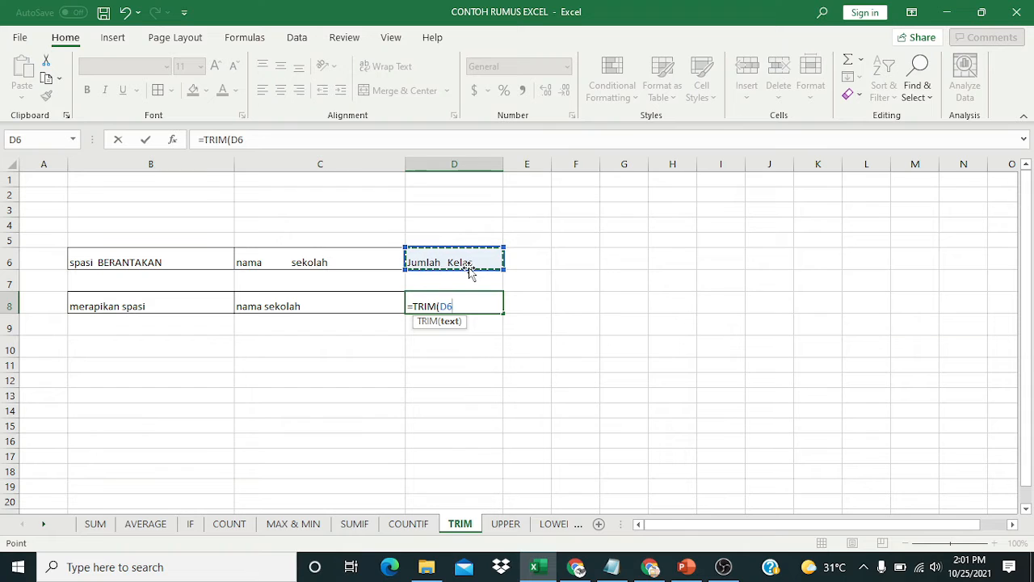
text())
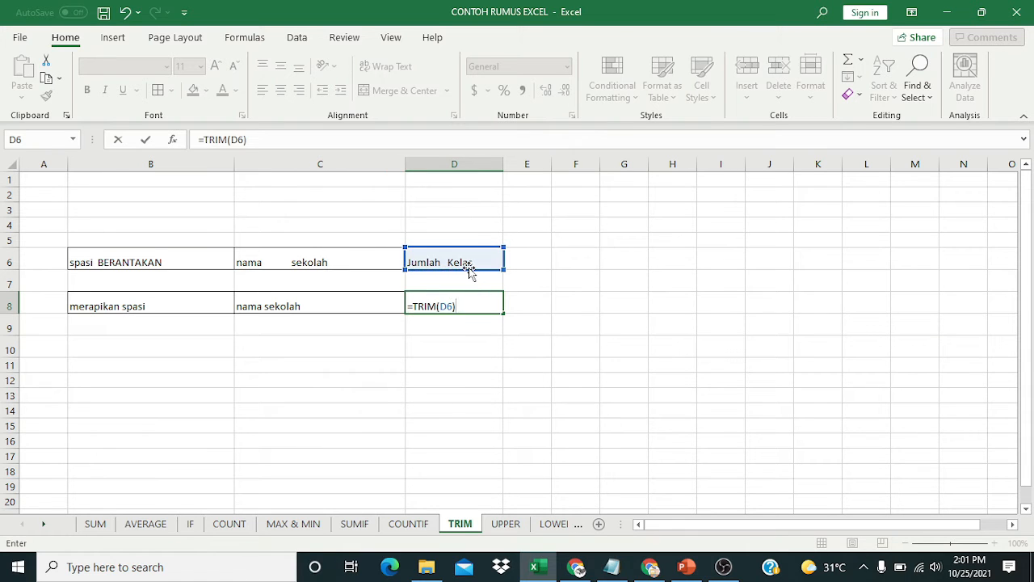
key(Return)
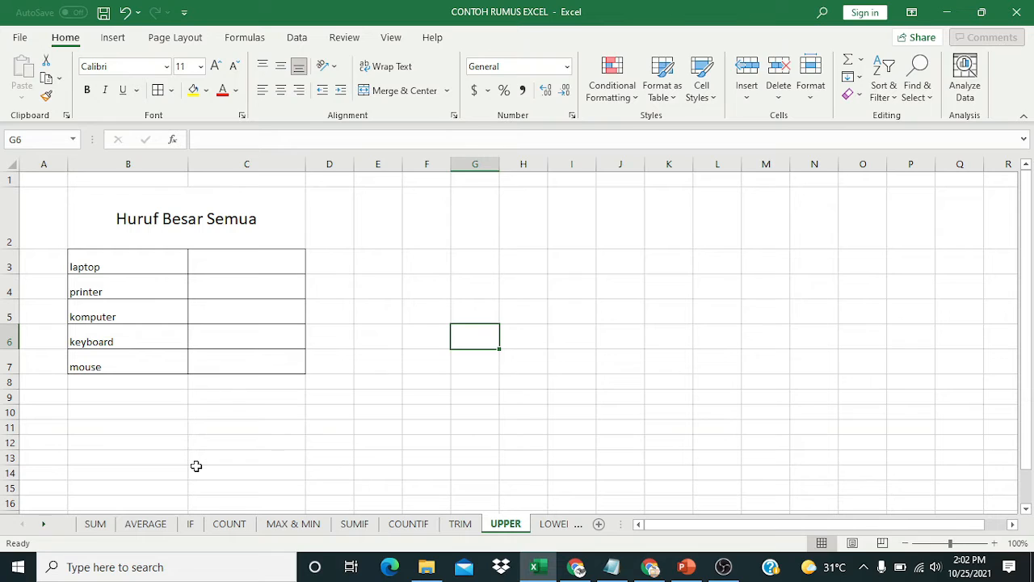
On the UPPER sheet, enter an UPPER formula in C3 that capitalises B3 and copy it down to C7.
click(216, 266)
text(=)
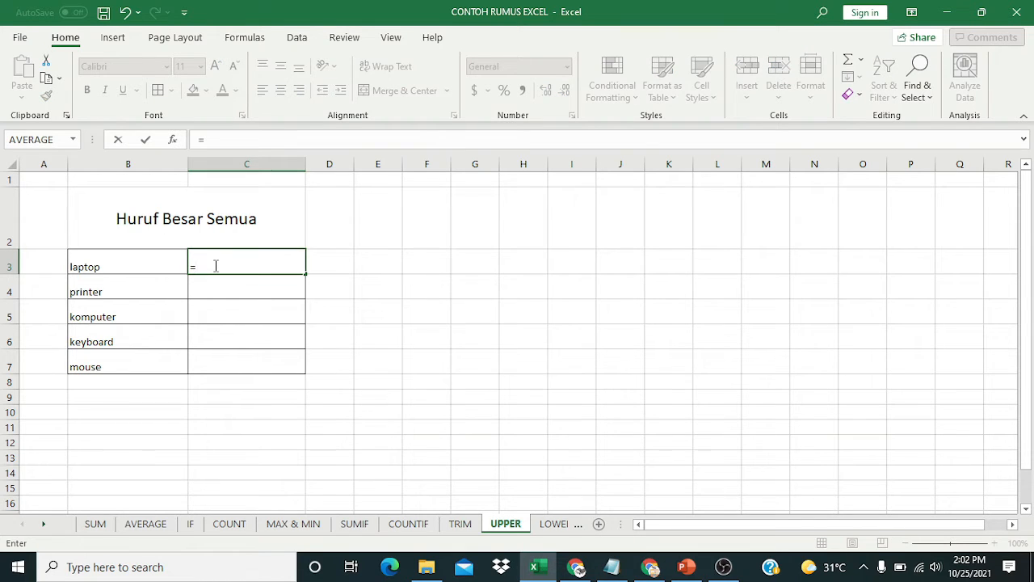
text(up)
double_click(225, 282)
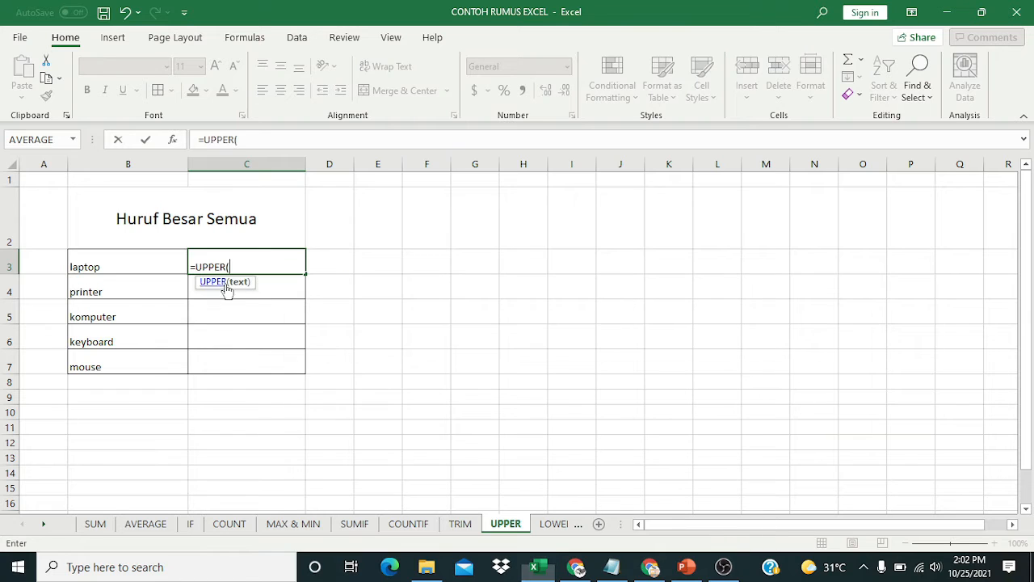
click(161, 260)
key(Return)
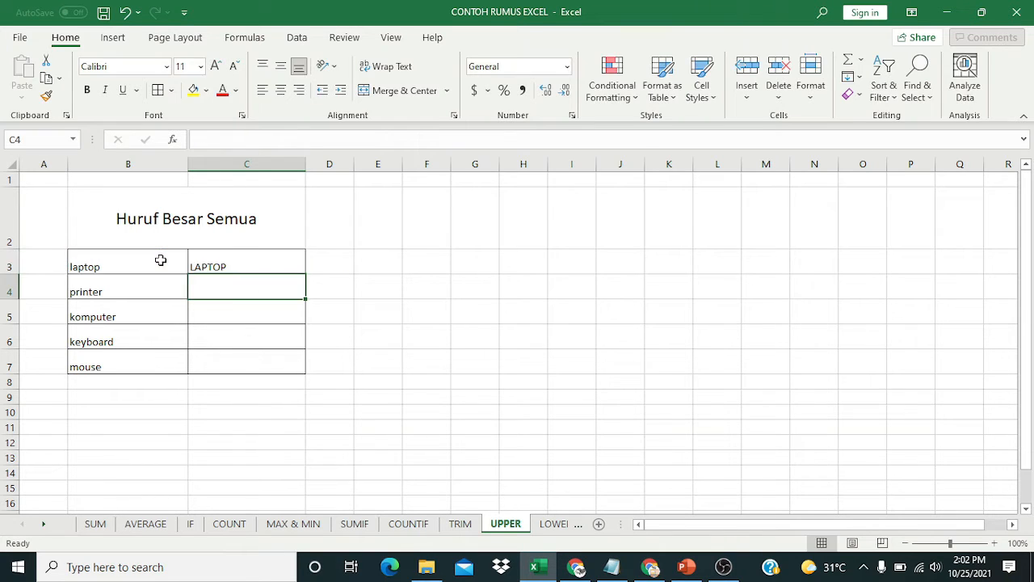
click(211, 267)
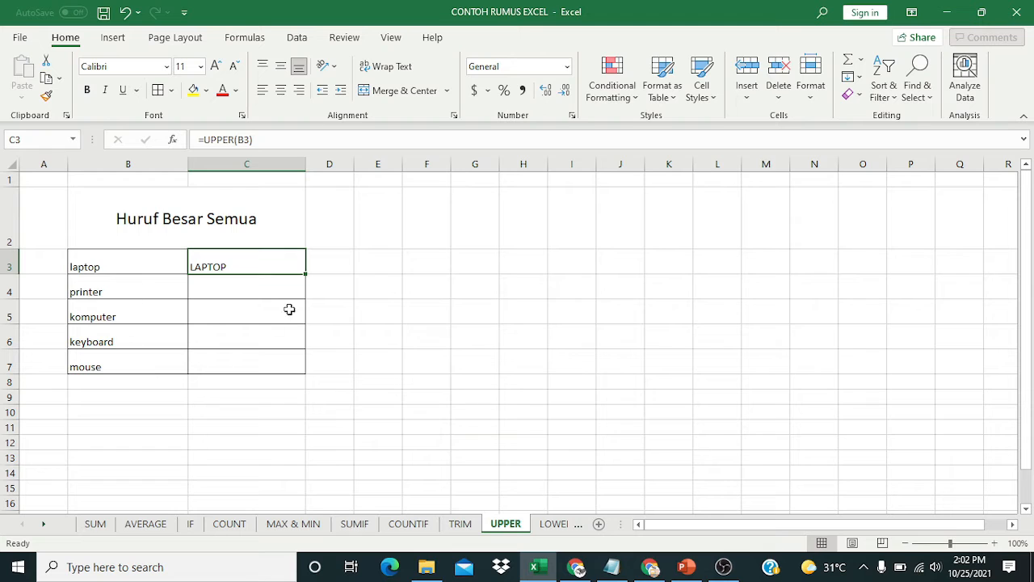
drag(305, 275, 296, 366)
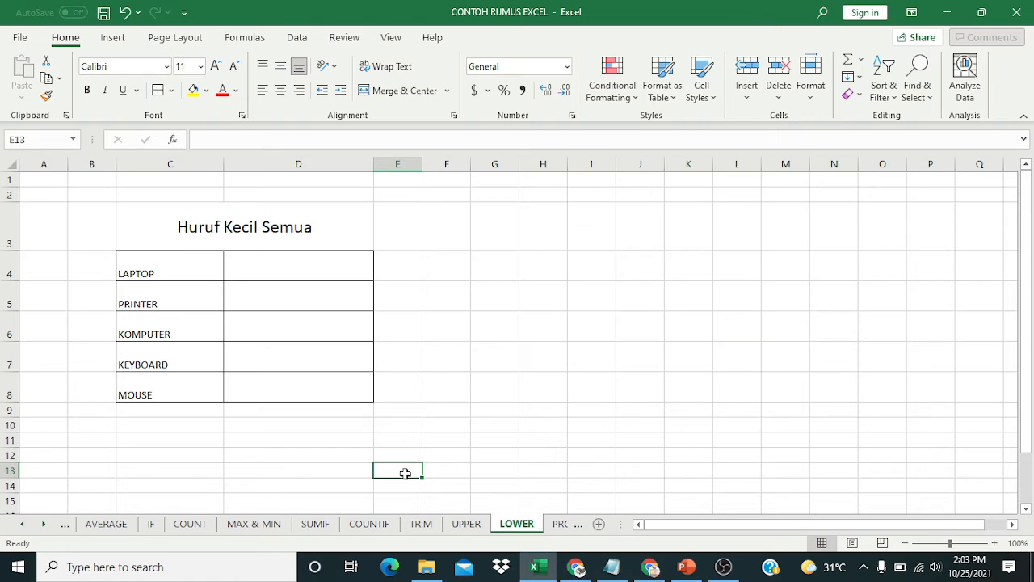
On the LOWER sheet, enter a LOWER formula in D4 that converts C4 to lowercase and copy it down to D8.
click(269, 268)
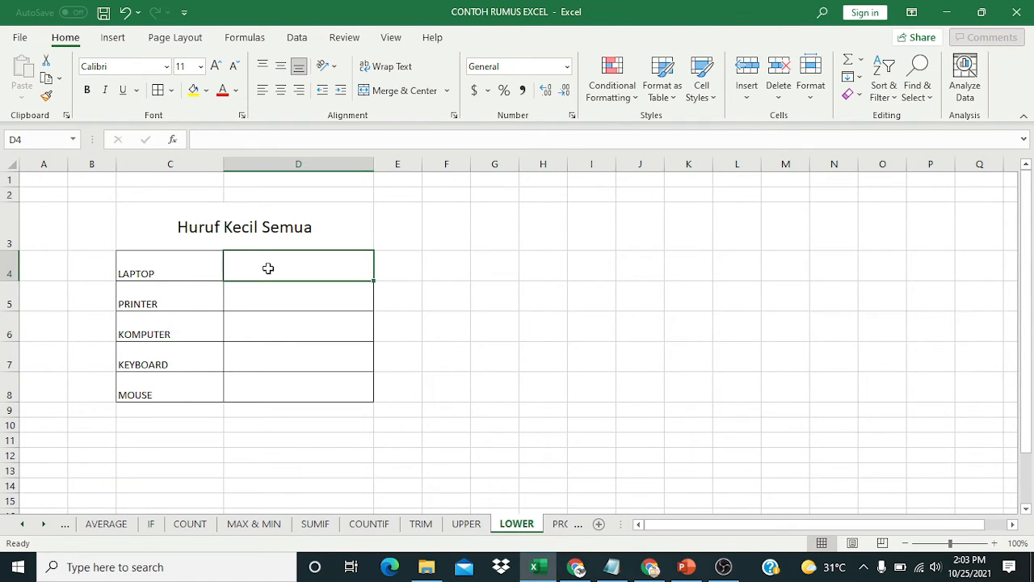
text(=)
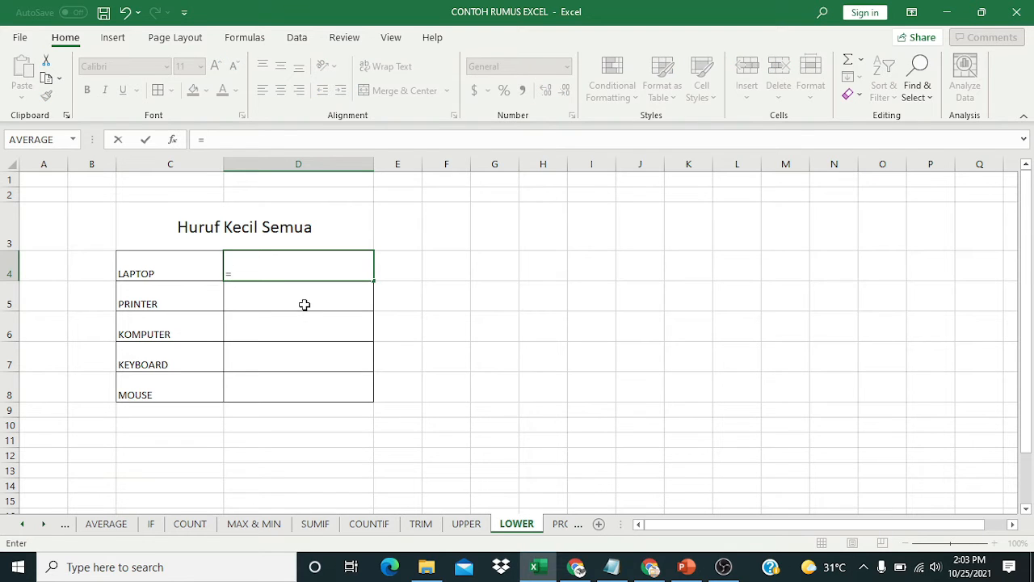
text(lo)
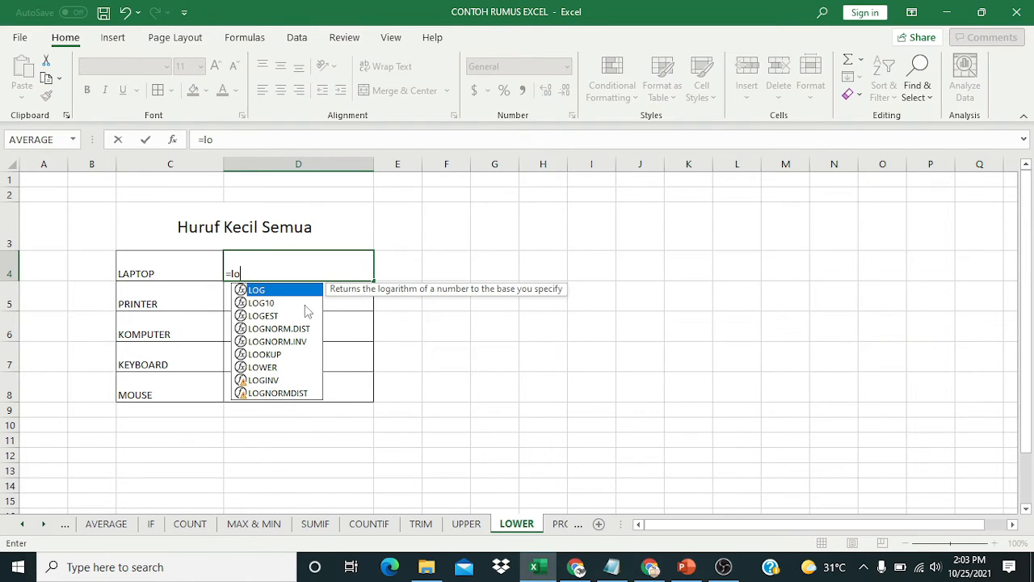
text(w)
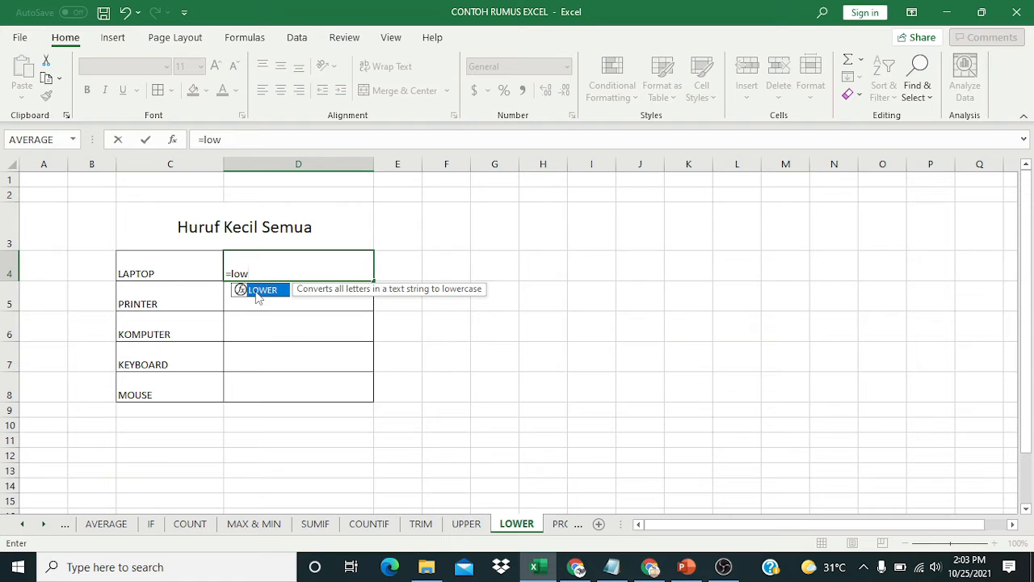
double_click(255, 291)
click(181, 264)
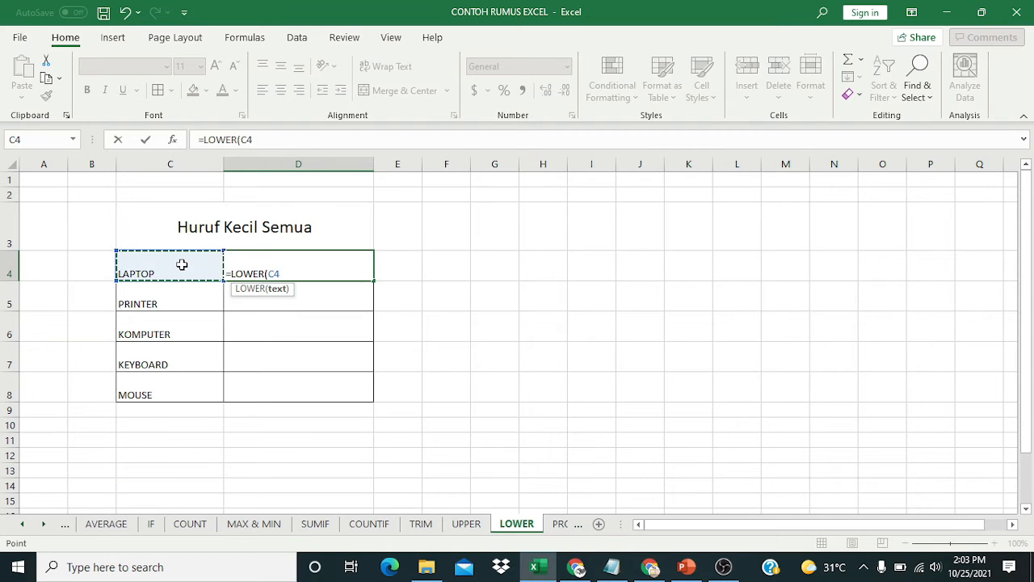
key(Return)
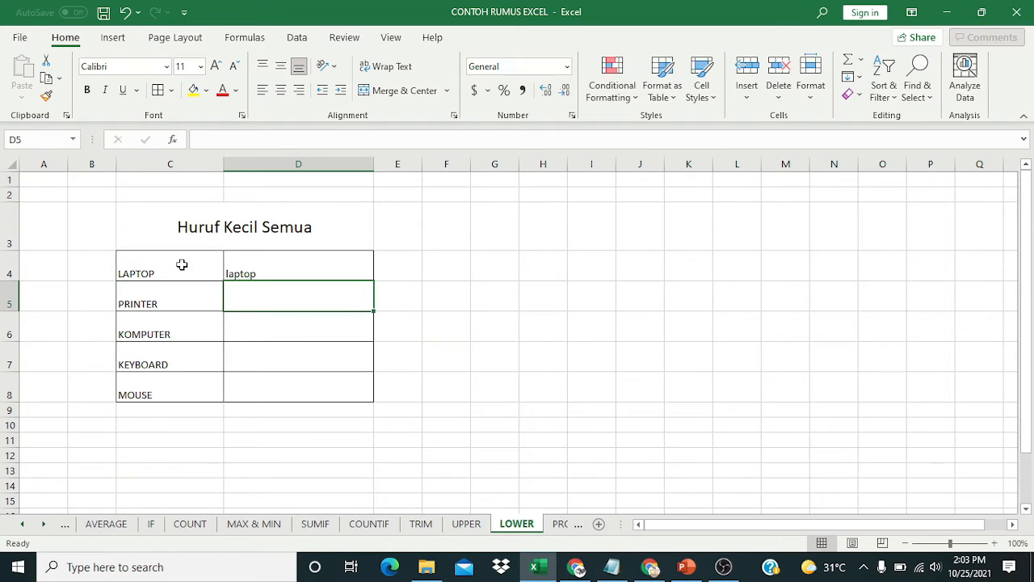
click(281, 272)
drag(374, 282, 372, 402)
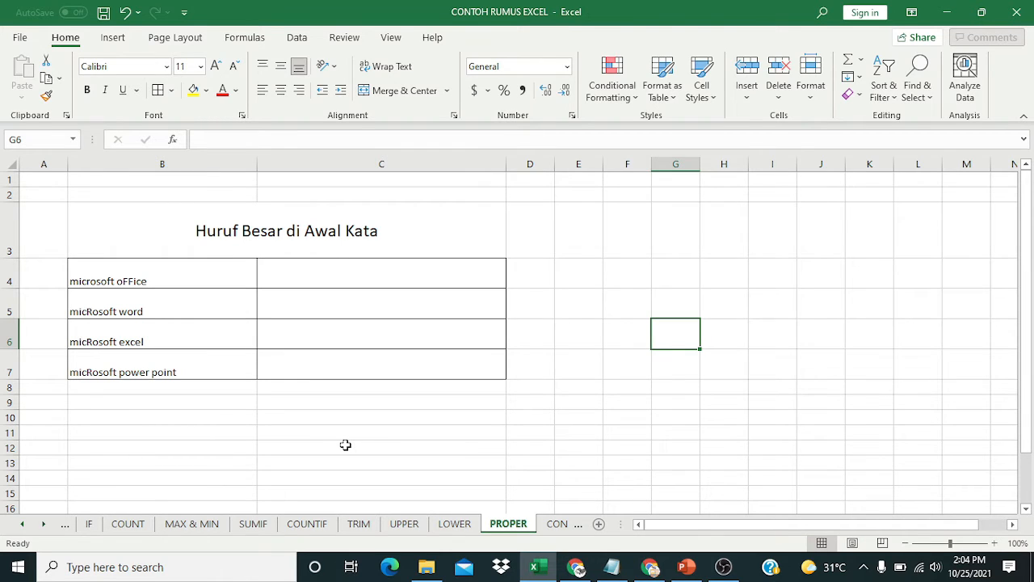
On the PROPER sheet, enter a PROPER formula in C4 that capitalises each word of B4 and copy it down to C7.
click(362, 278)
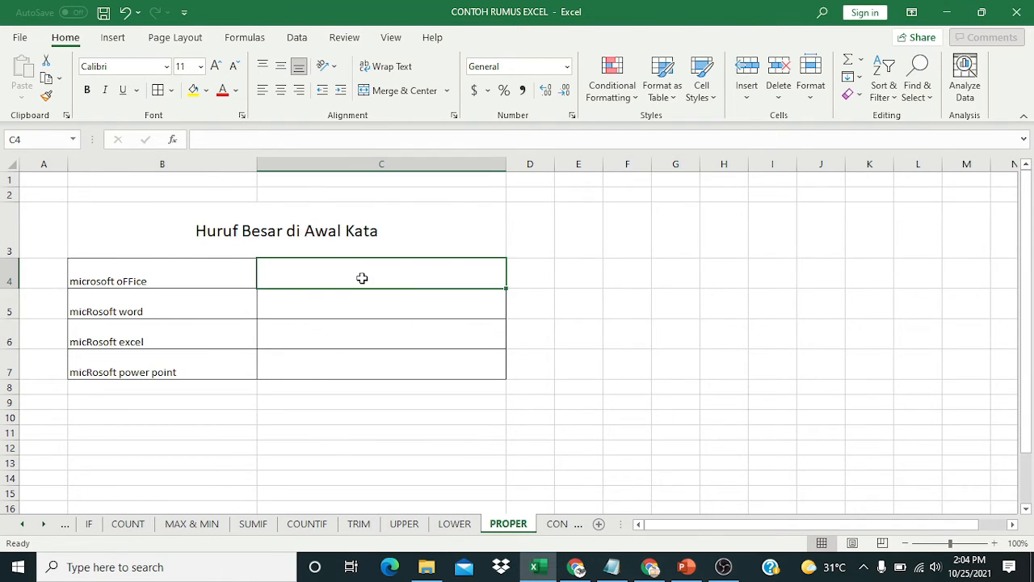
text(=)
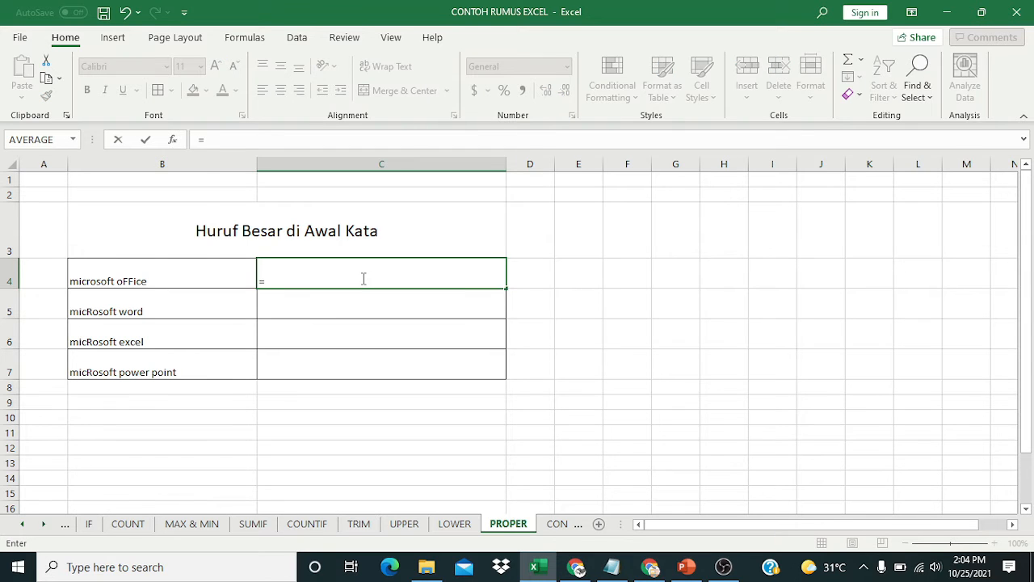
text(pro)
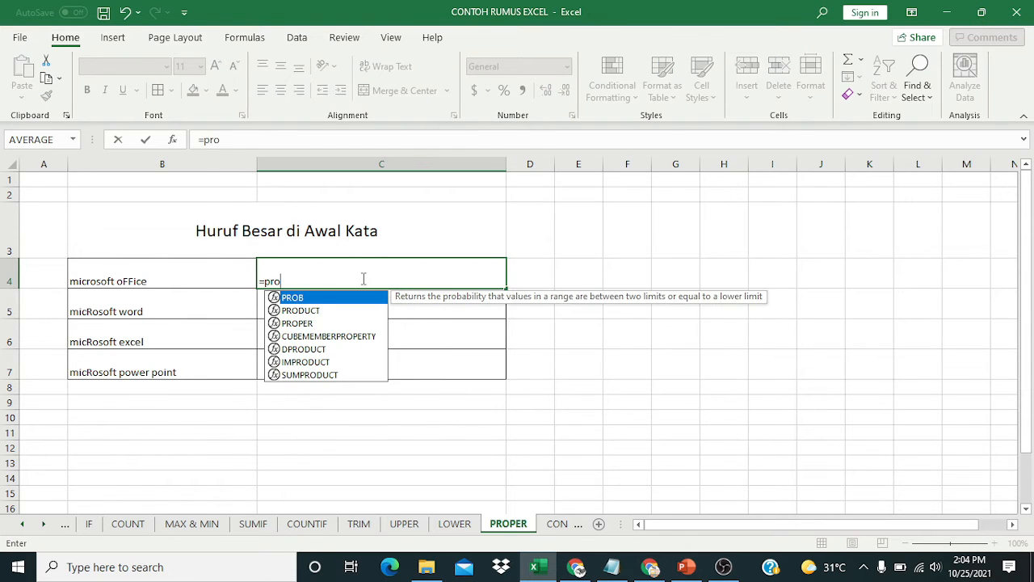
double_click(342, 324)
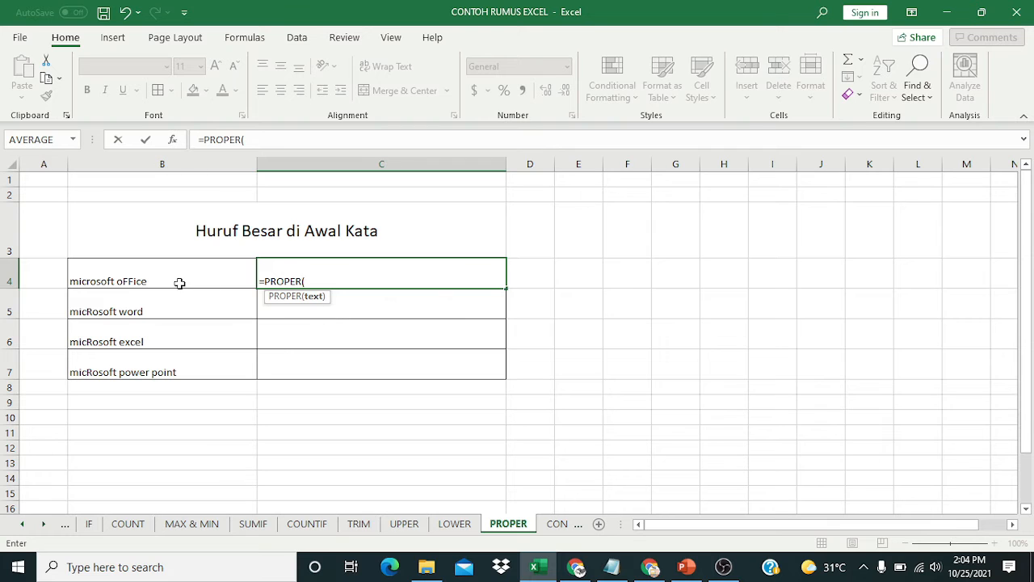
click(177, 281)
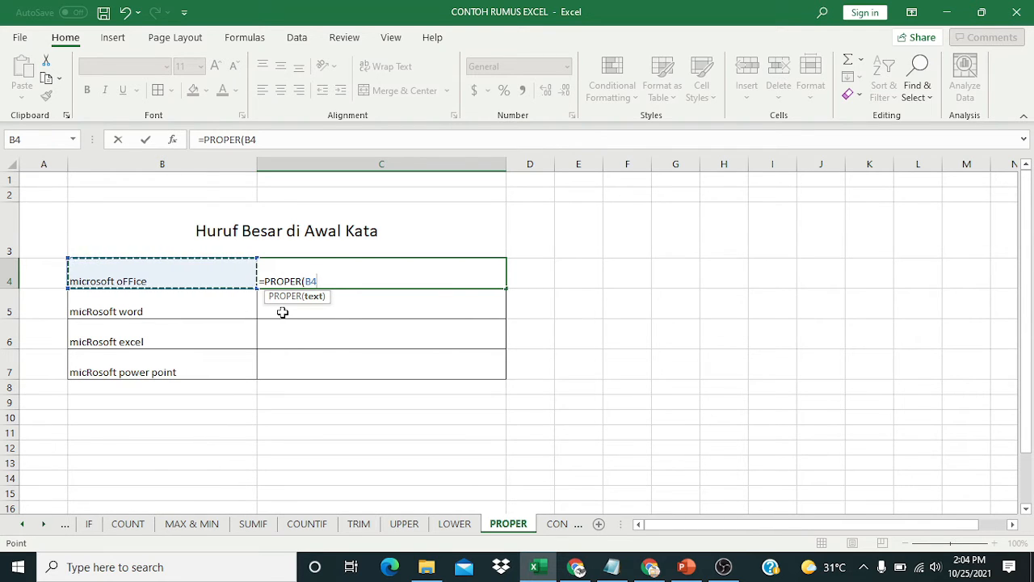
key(ctrl+Return)
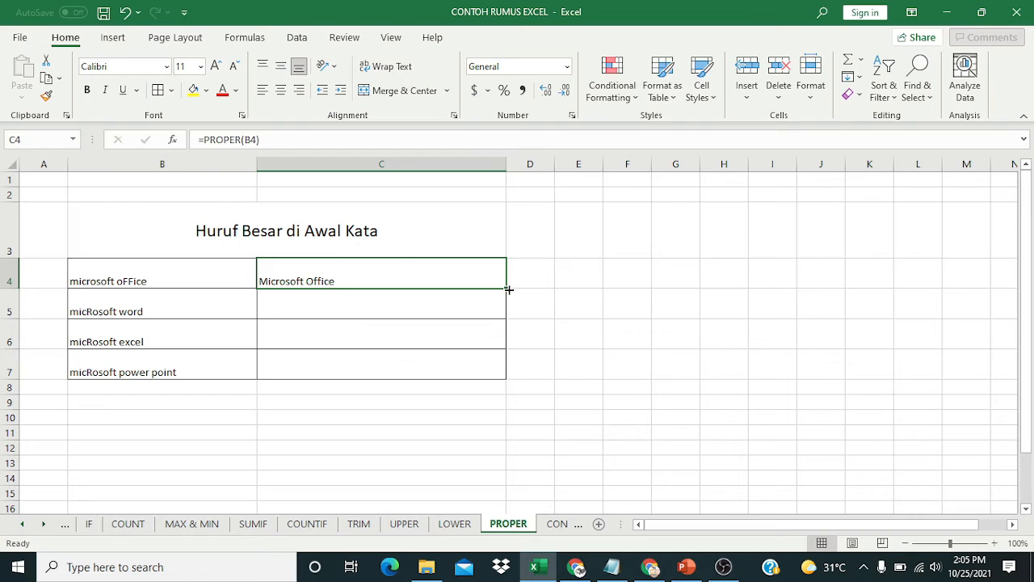
drag(507, 289, 509, 376)
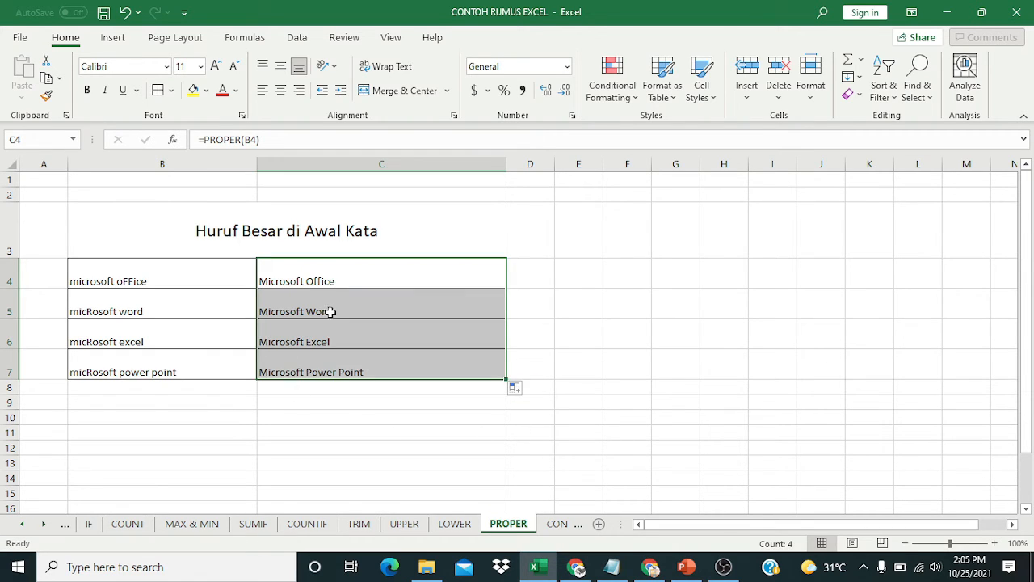
click(380, 373)
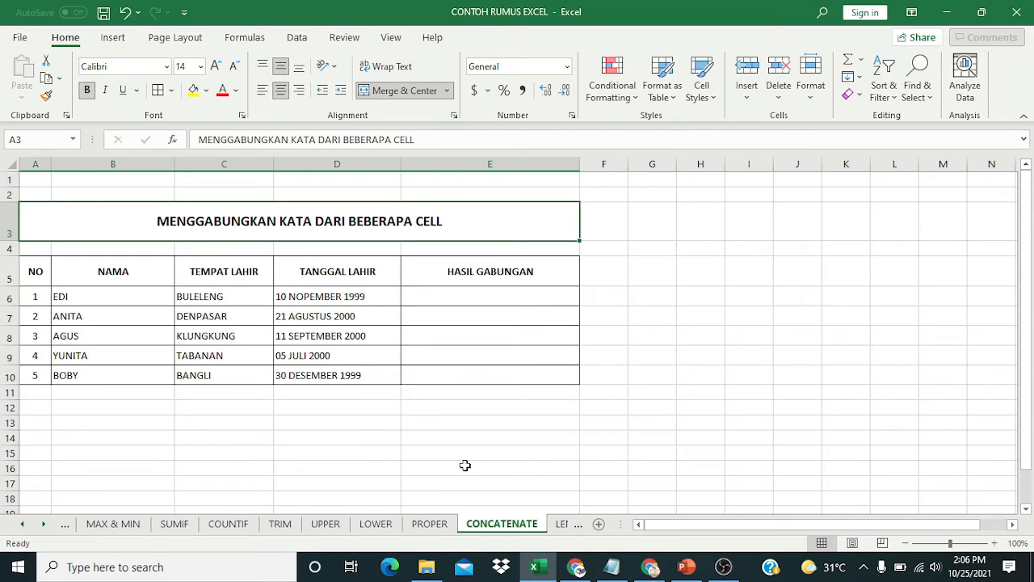
On the CONCATENATE sheet, enter a CONCATENATE formula in E6 that joins the name, birthplace and birth date from B6, C6 and D6.
click(453, 298)
text(=)
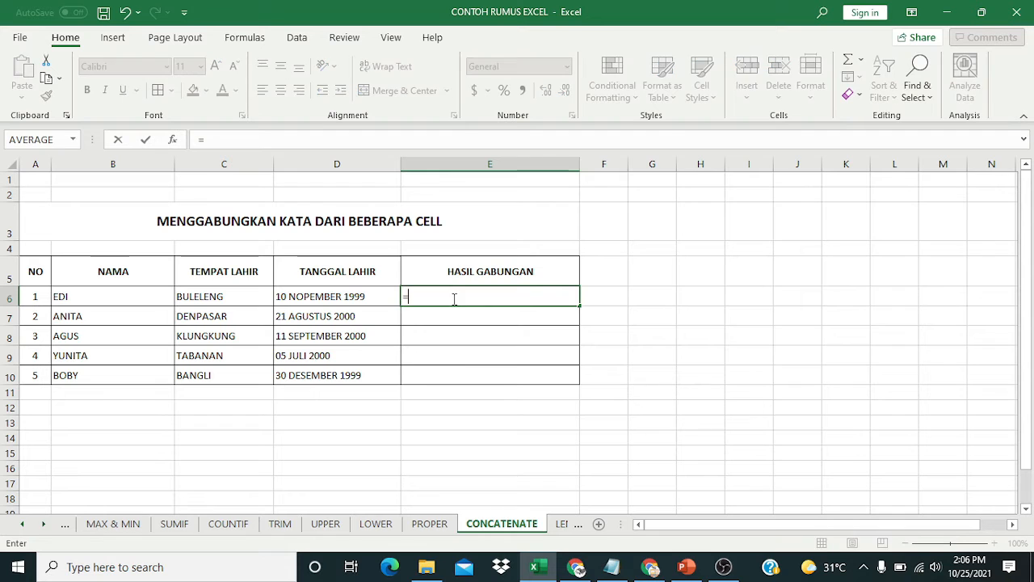
text(co)
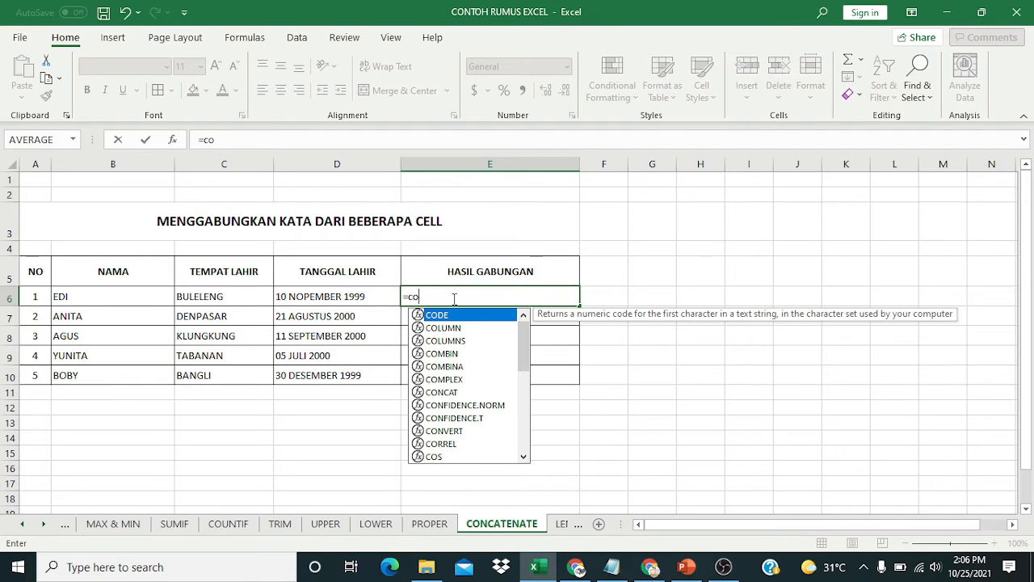
text(n)
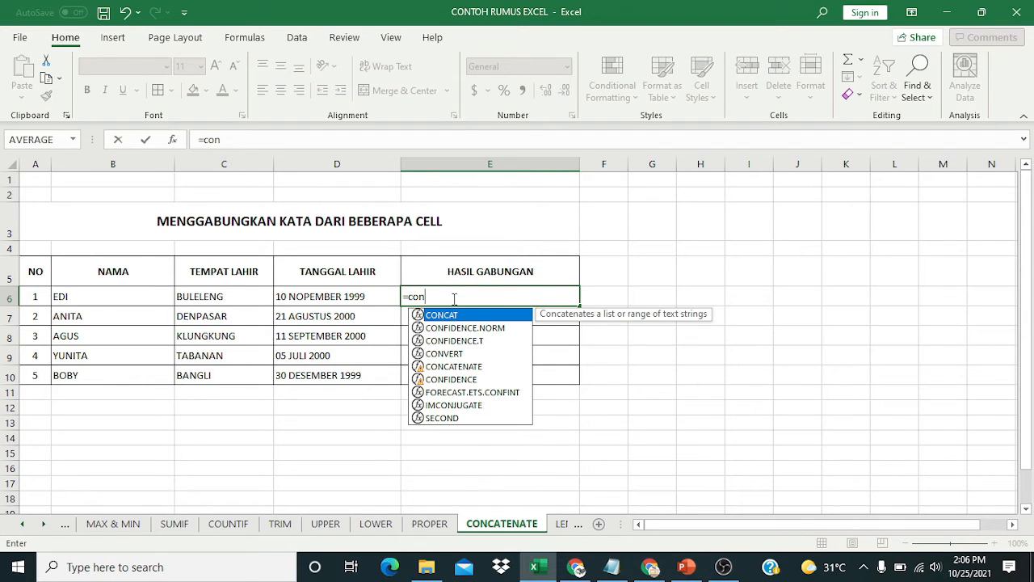
text(c)
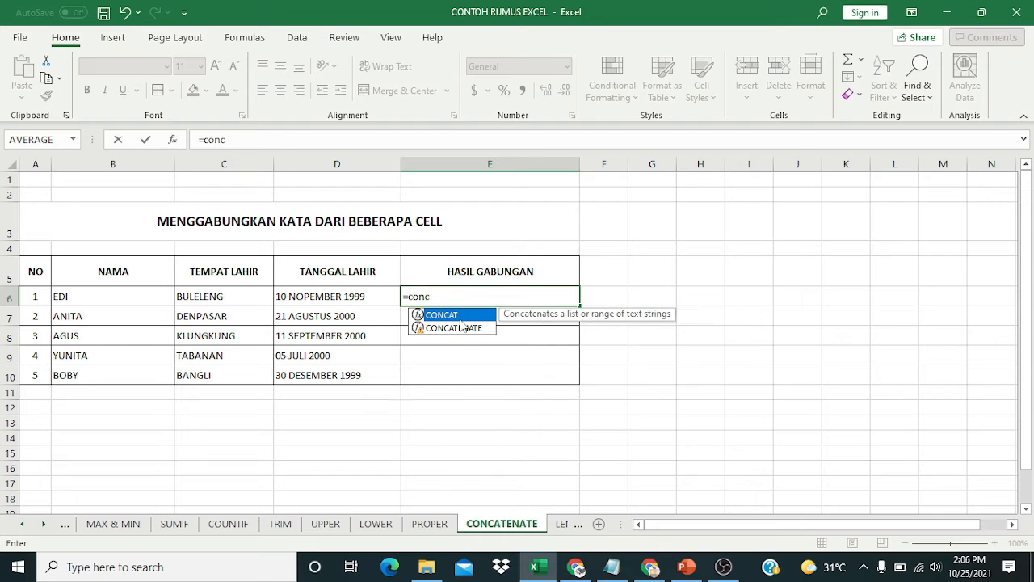
key(Down)
key(Tab)
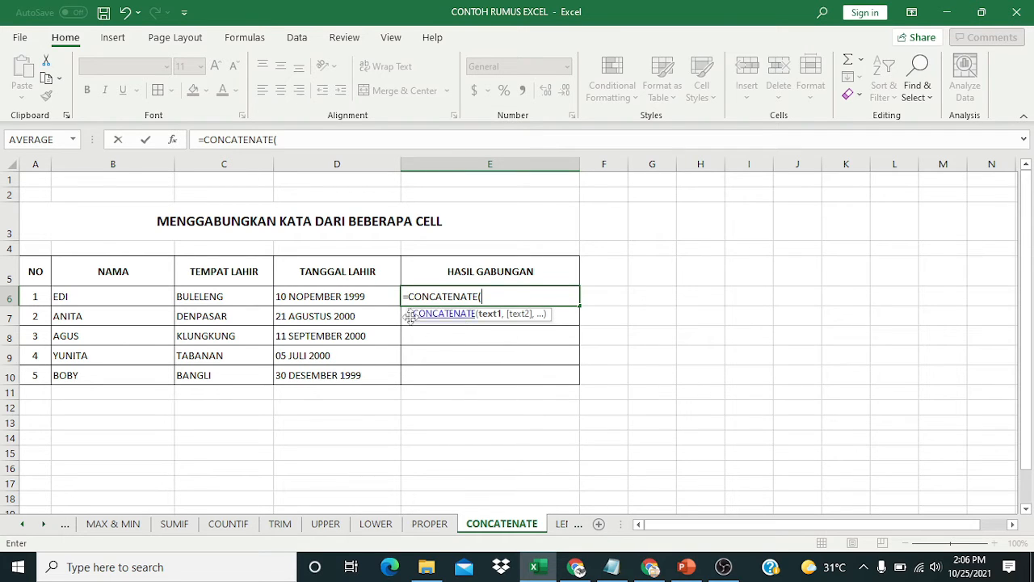
click(148, 299)
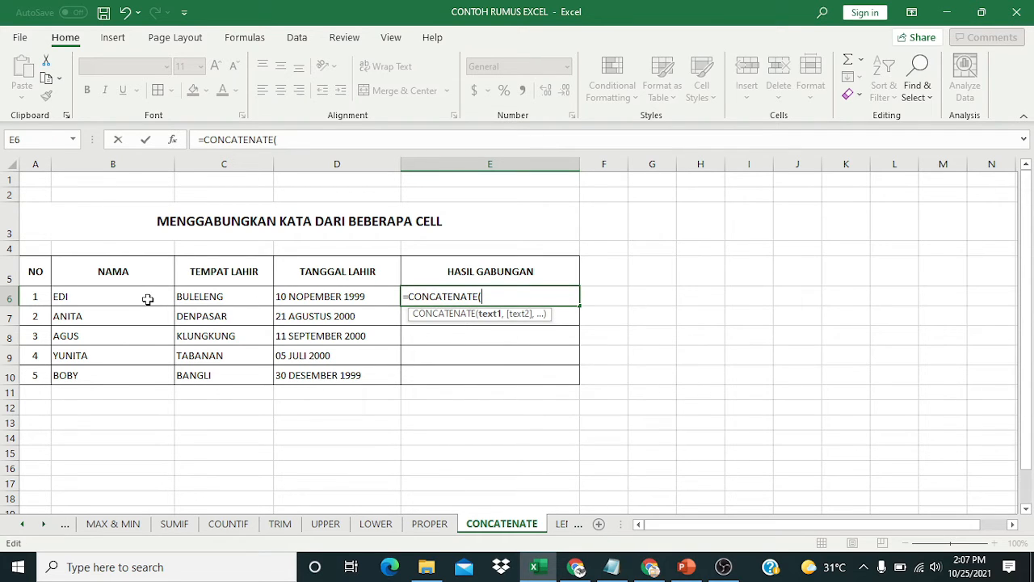
click(148, 299)
text(,)
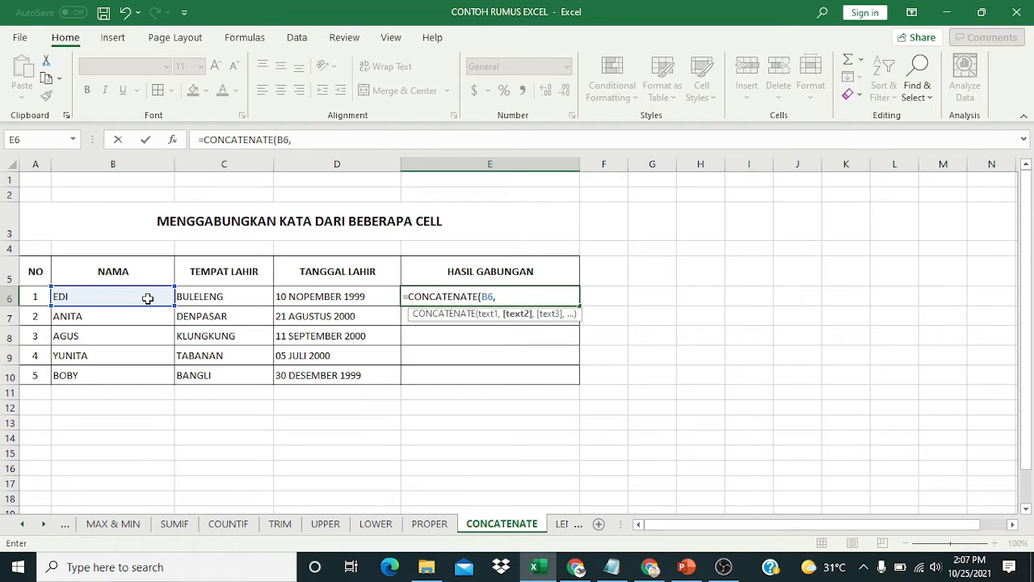
click(212, 299)
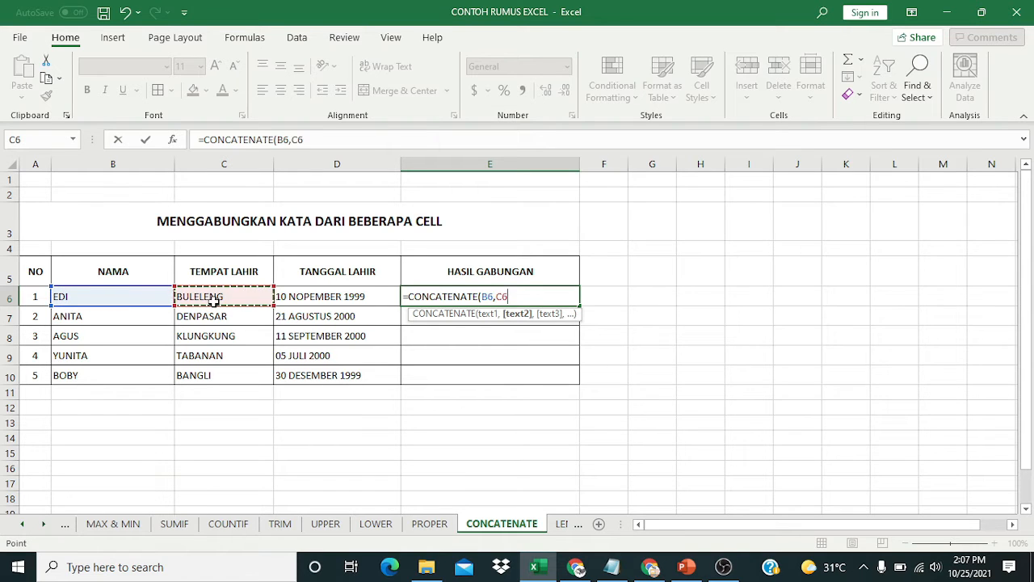
text(,)
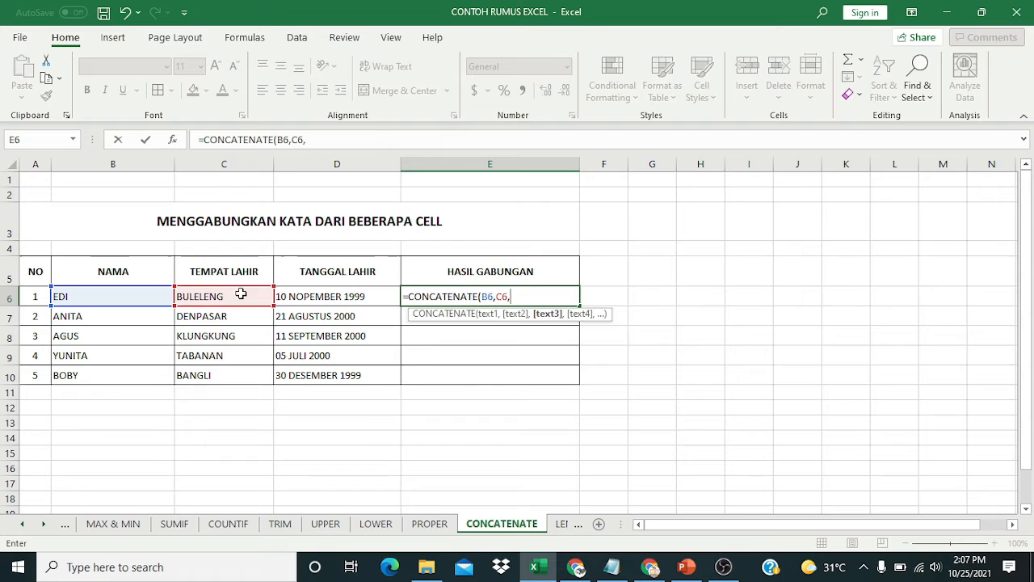
click(316, 297)
text(,)
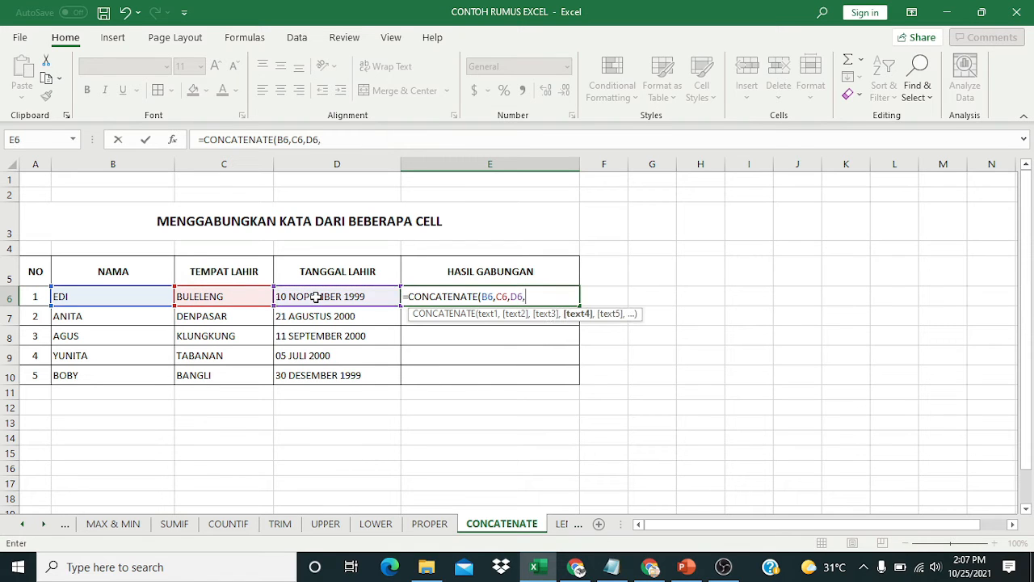
key(Return)
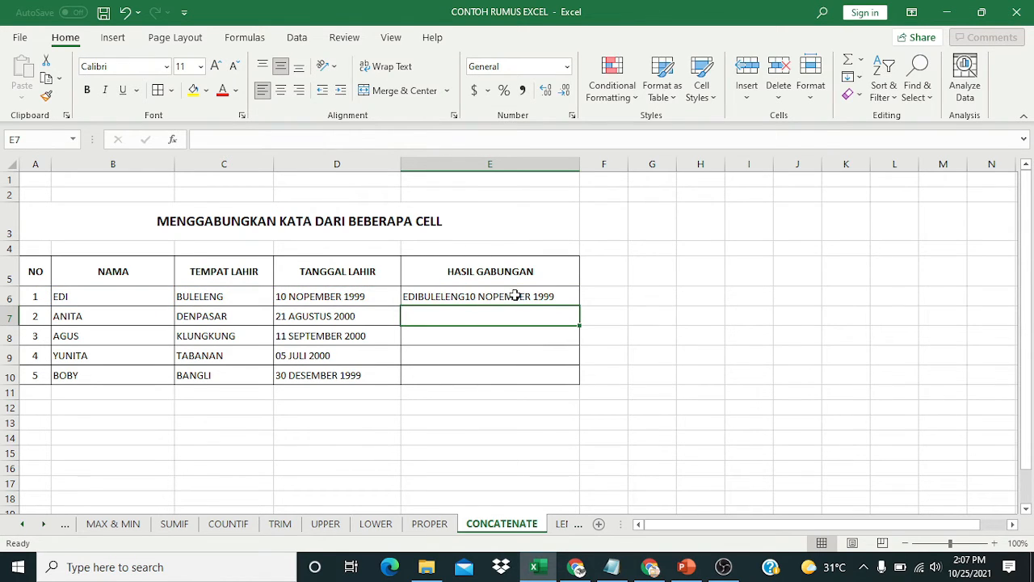
Edit the CONCATENATE formula in E6 to insert a "-" separator between B6 and C6 and between C6 and D6.
click(420, 297)
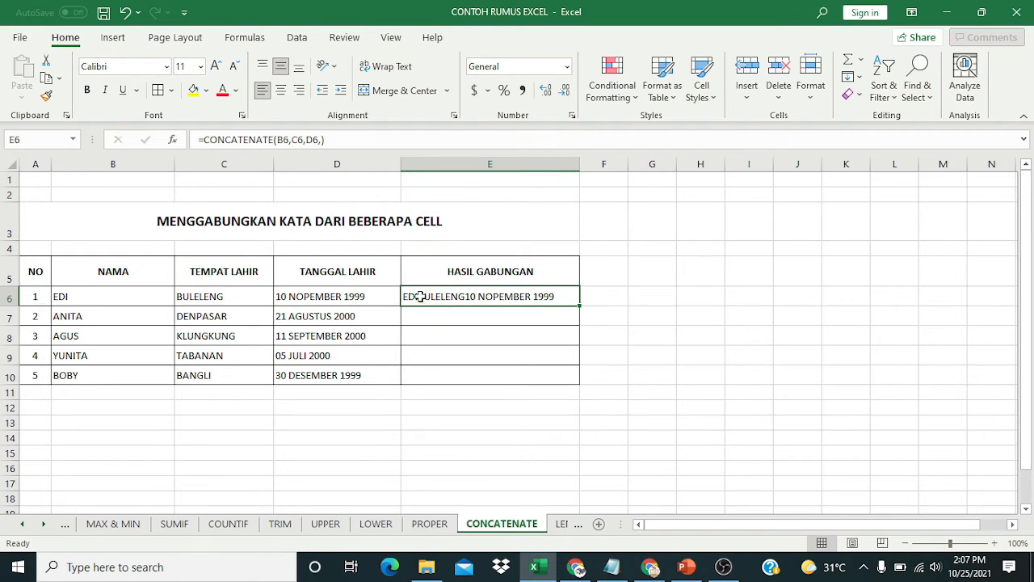
click(293, 140)
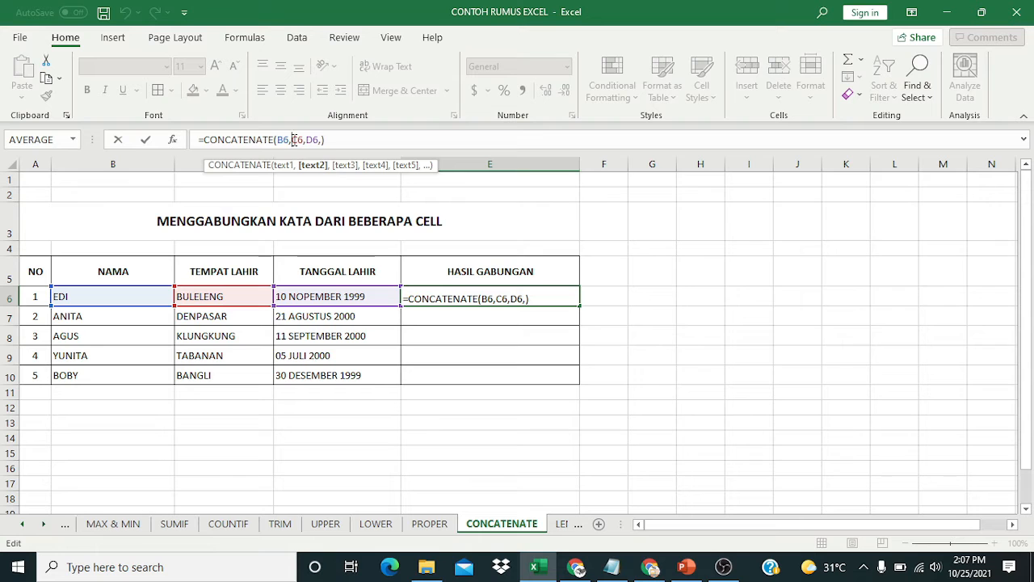
text(")
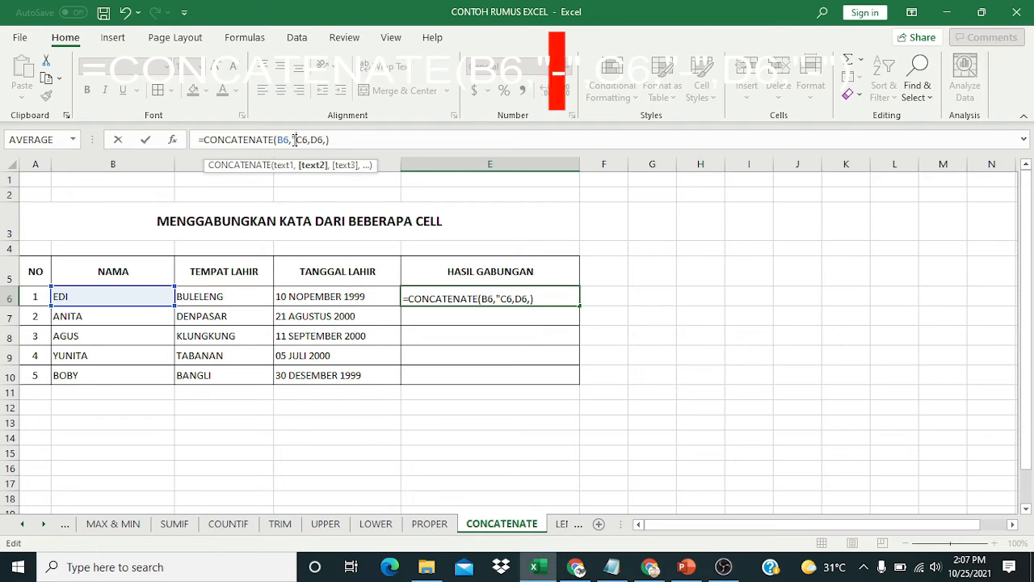
text(-)
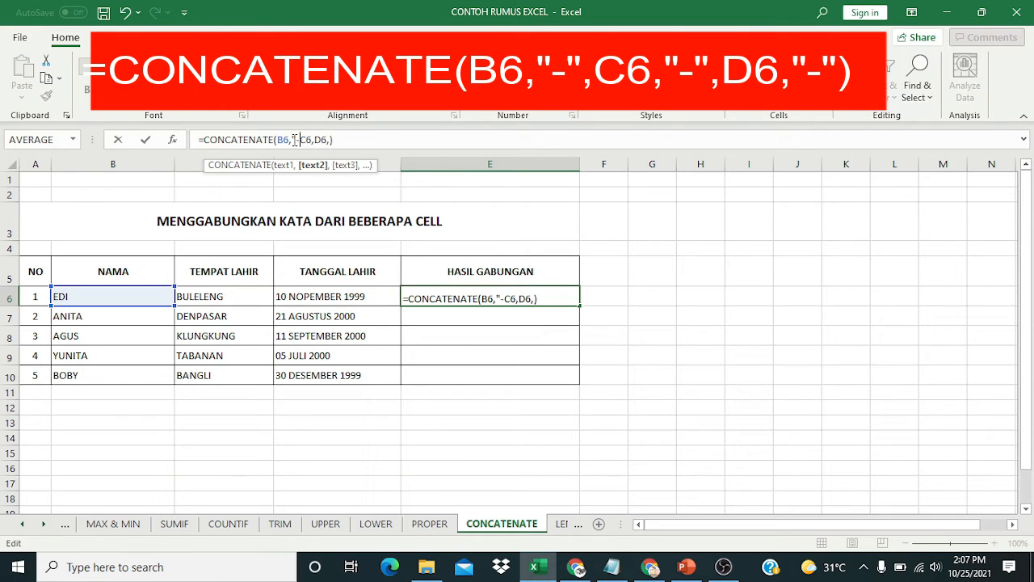
text(",)
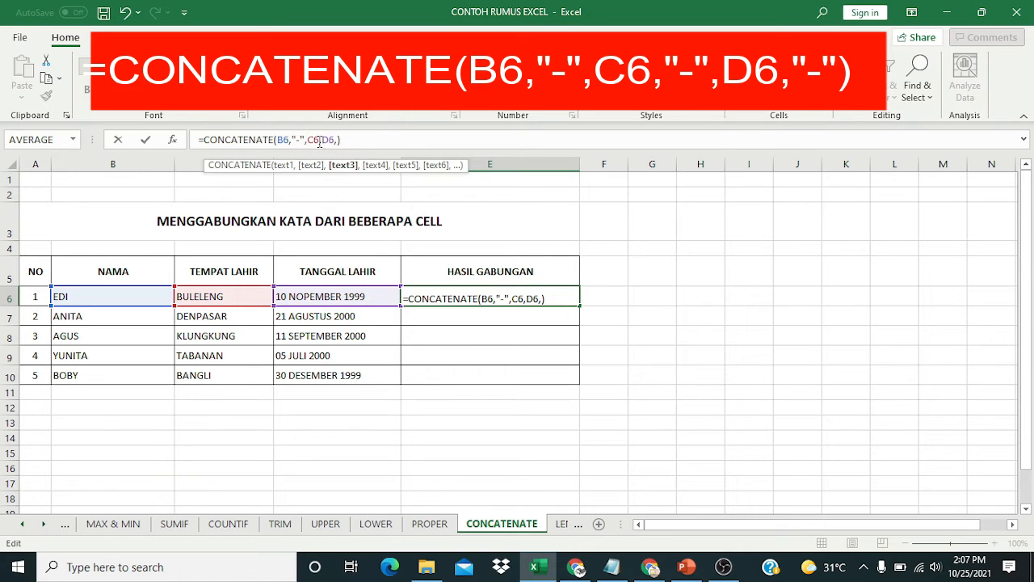
click(319, 141)
text(,)
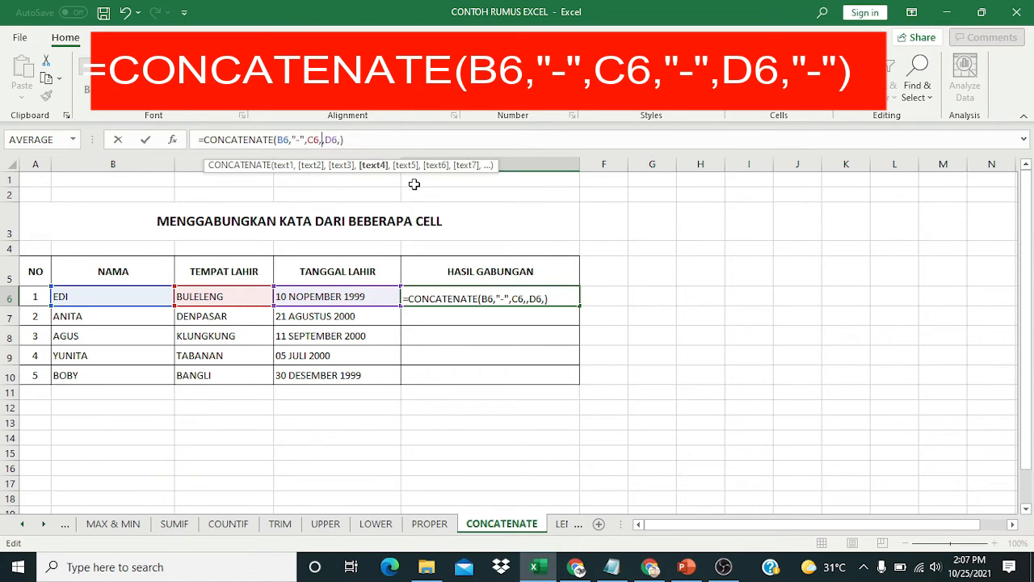
text("-)
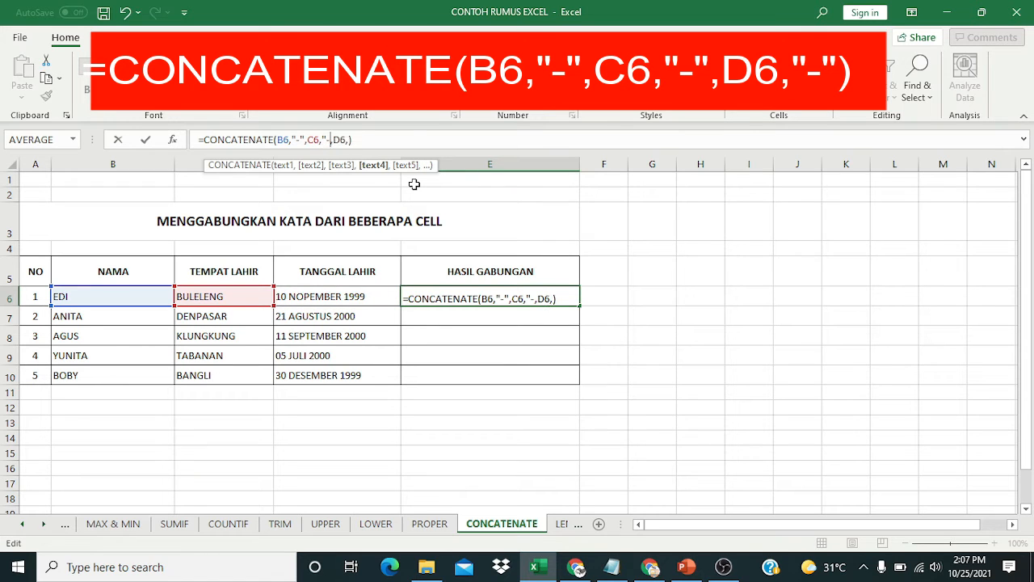
text(")
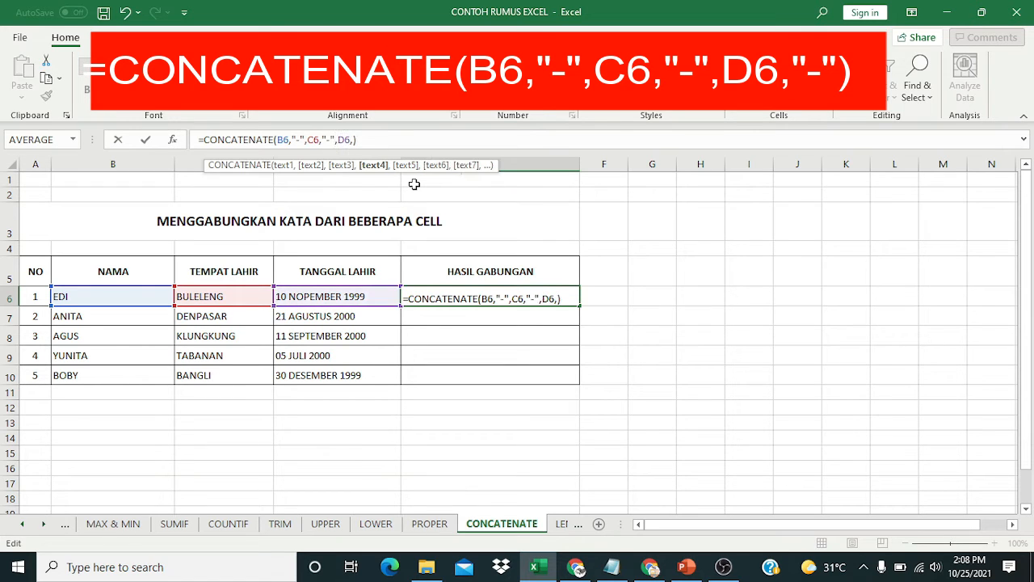
key(Return)
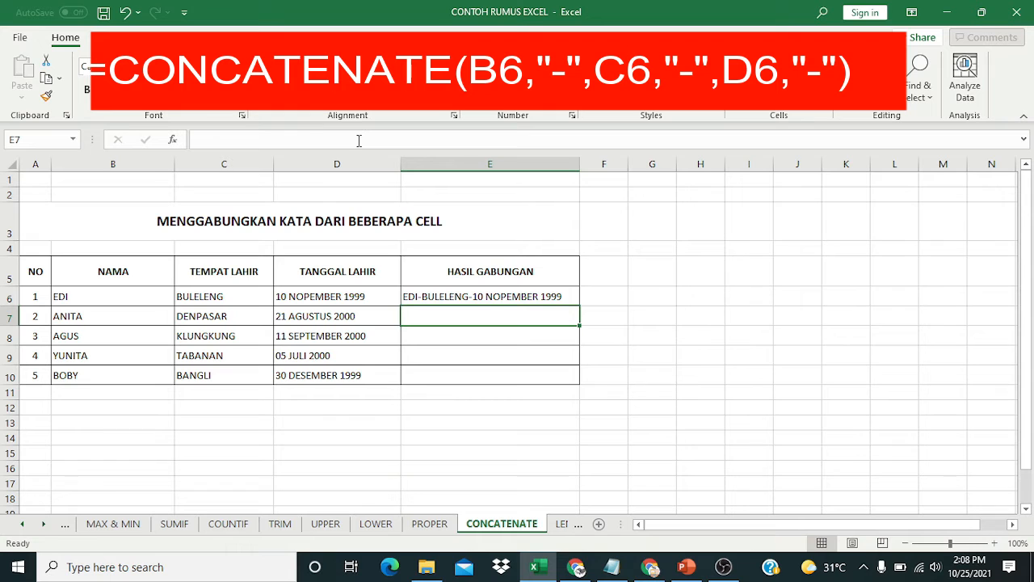
click(457, 296)
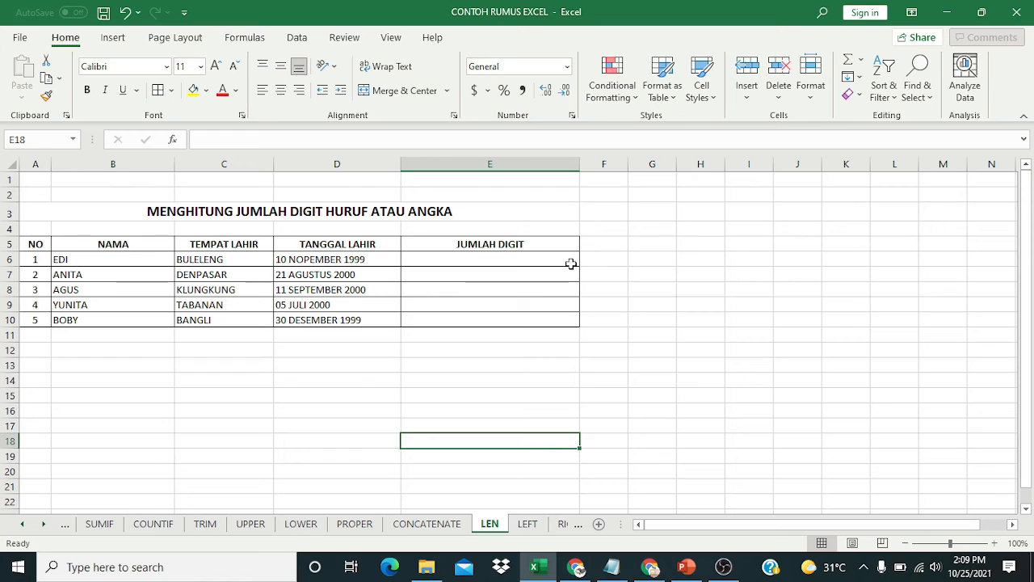
On the LEN sheet, enter a LEN formula in E6 that counts the characters of B6 and copy it down to E10.
click(522, 258)
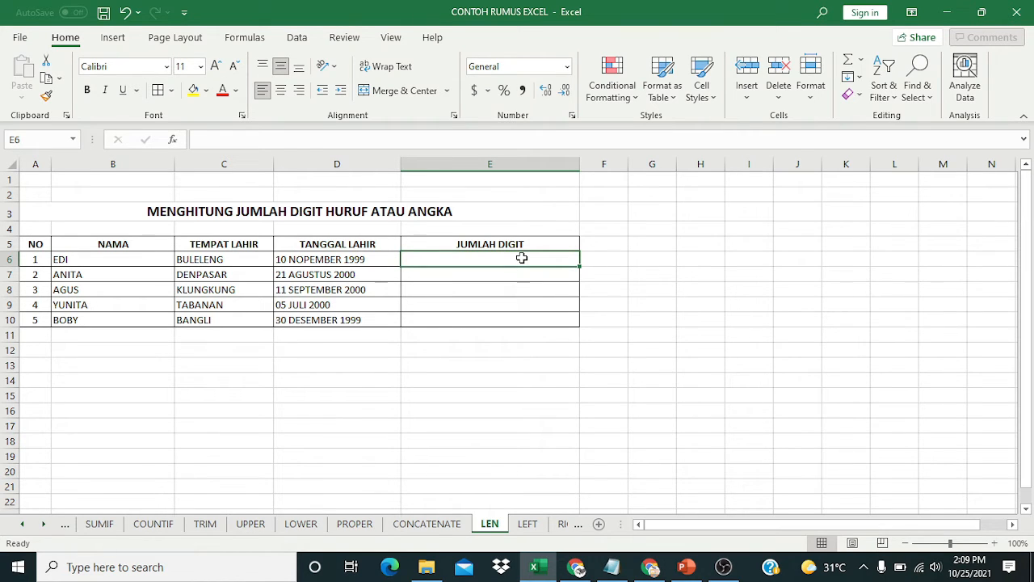
text(=le)
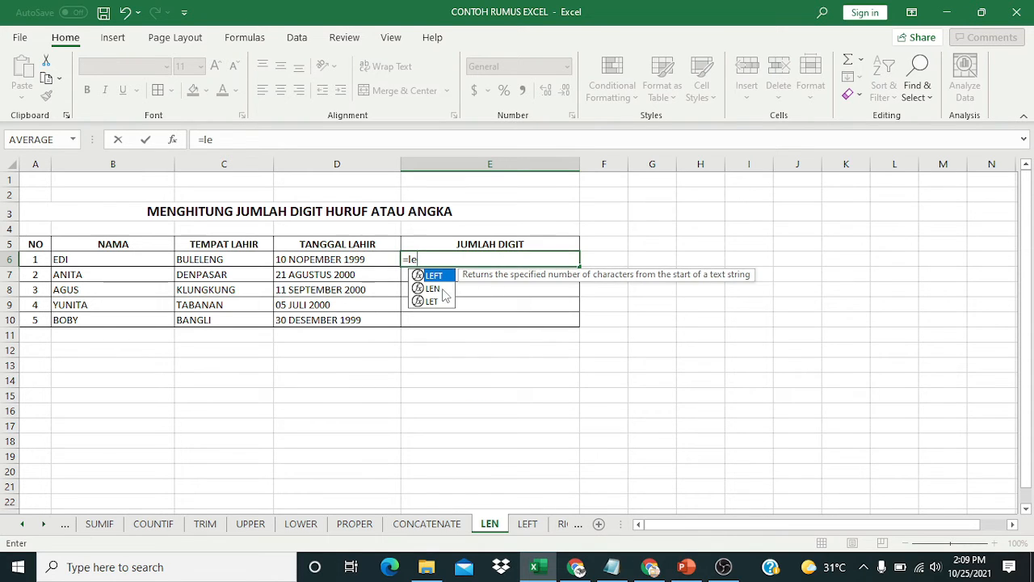
double_click(436, 289)
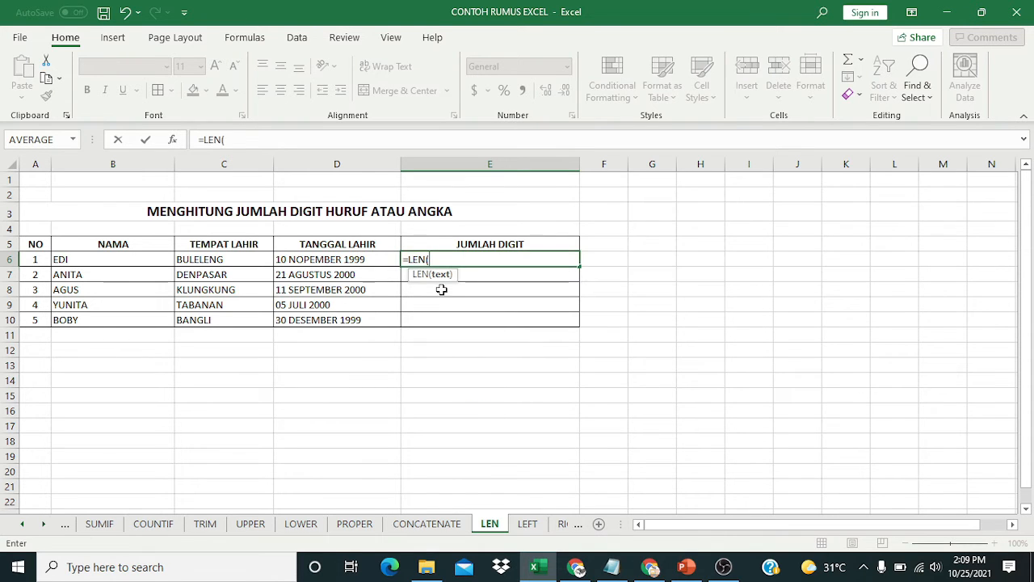
click(140, 260)
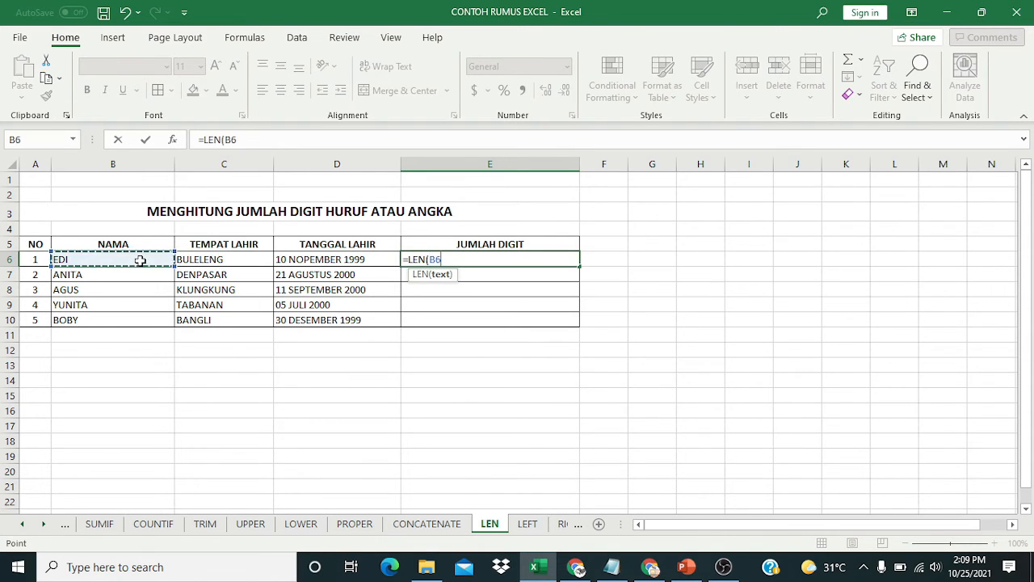
key(Return)
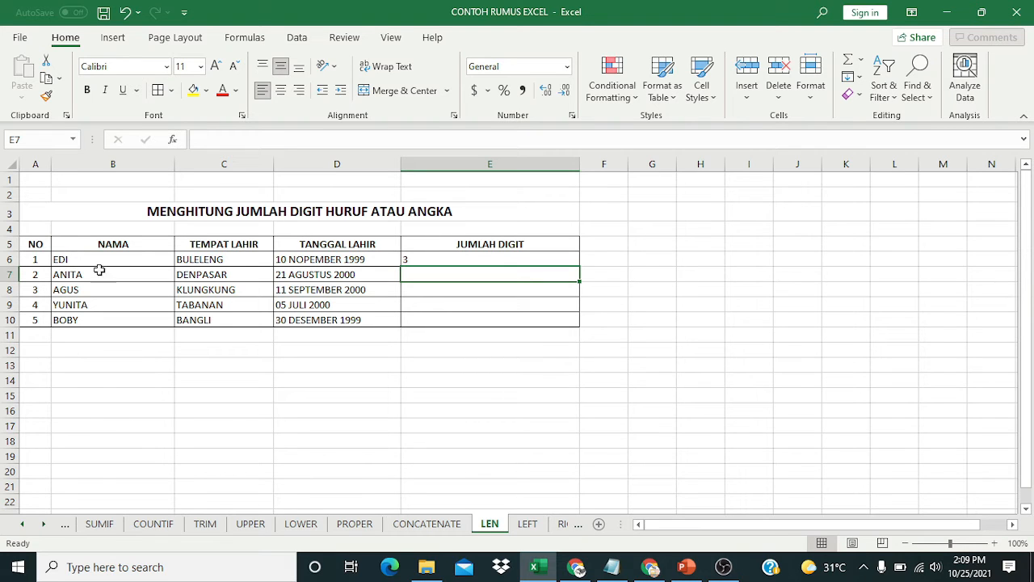
click(450, 260)
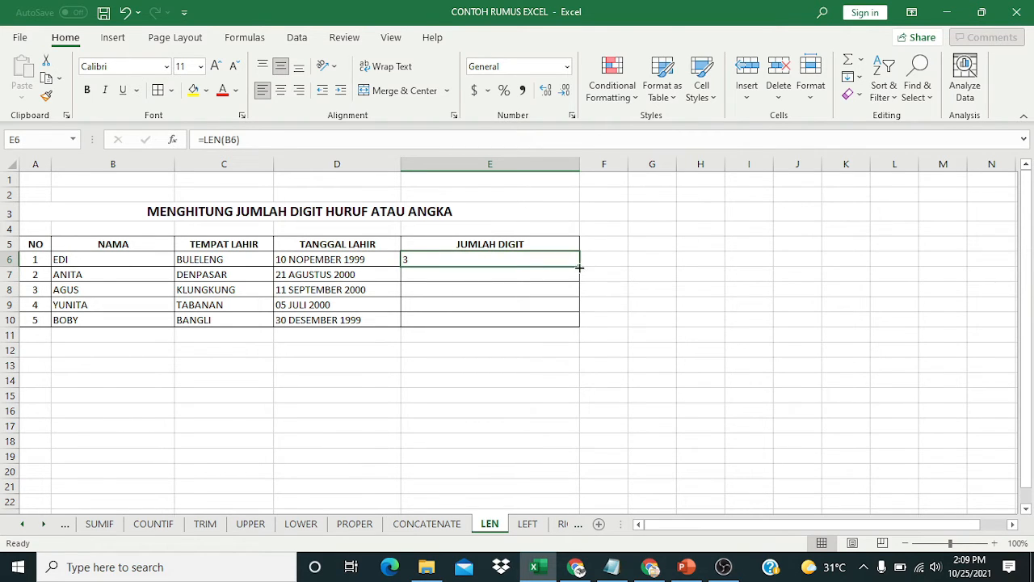
drag(579, 266, 581, 328)
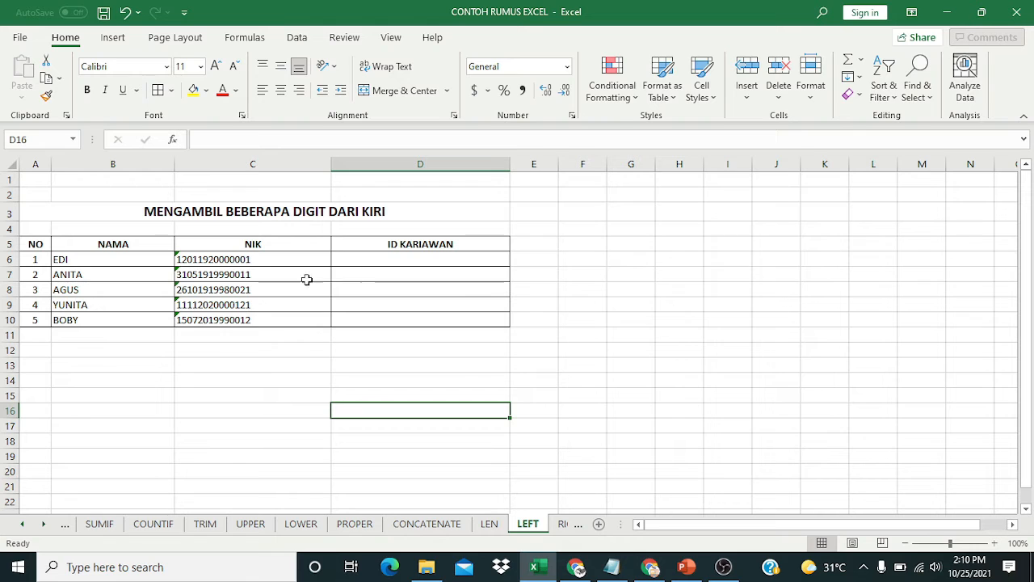
On the LEFT sheet, enter a LEFT formula in D6 that takes the first 4 characters of C6 and copy it down to D10.
click(380, 260)
text(=)
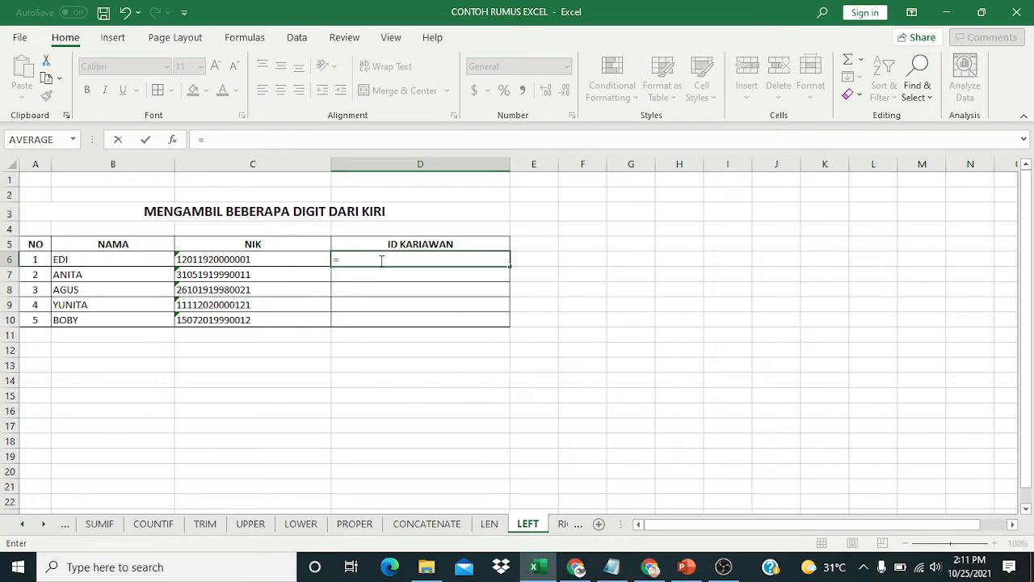
text(l)
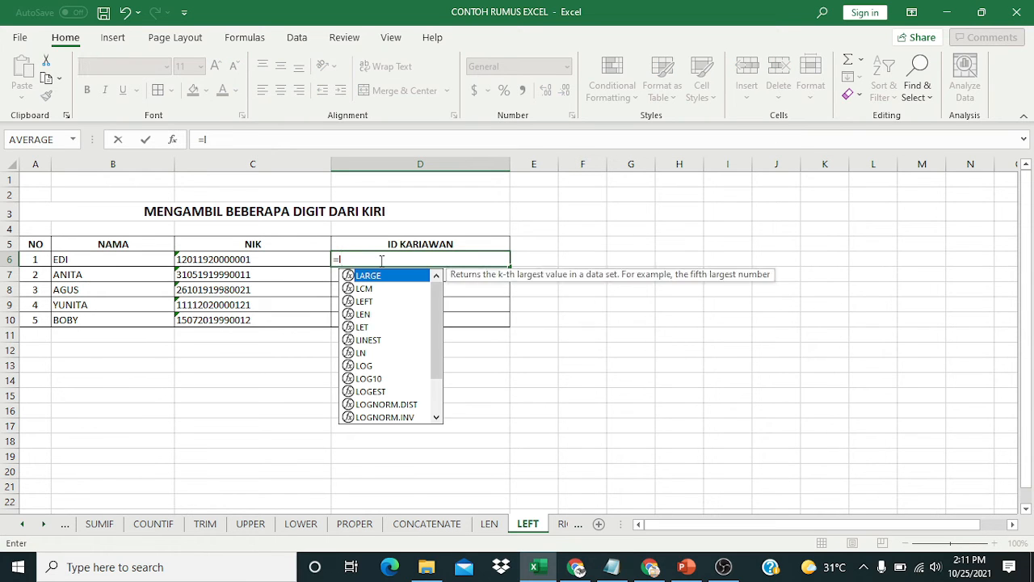
double_click(380, 300)
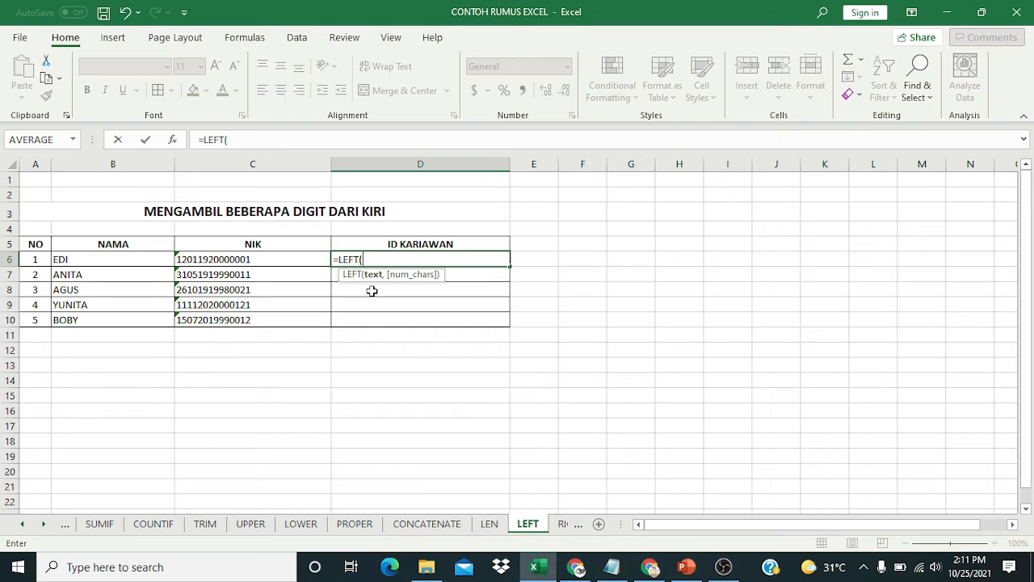
click(260, 259)
text(,4)
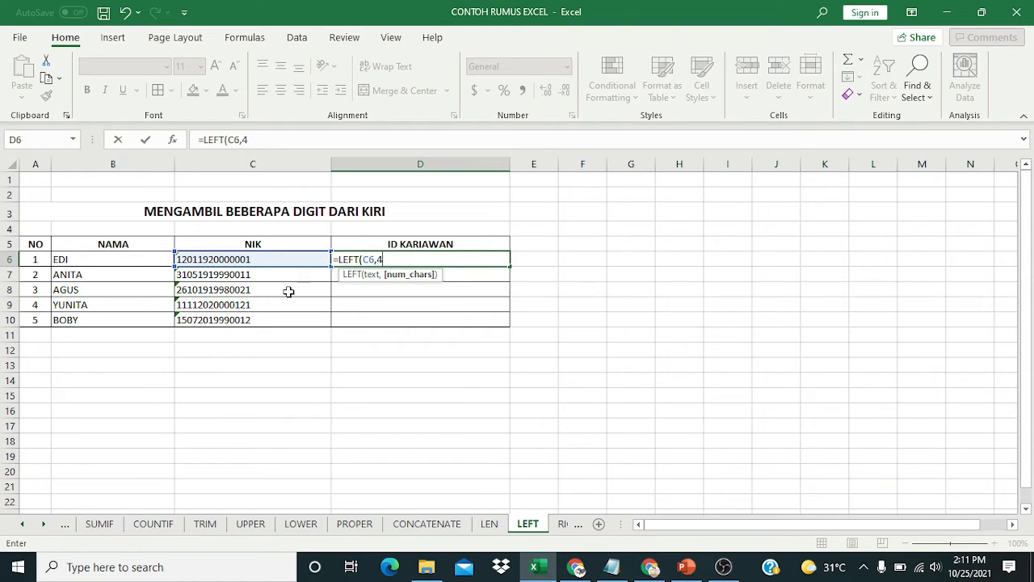
key(Return)
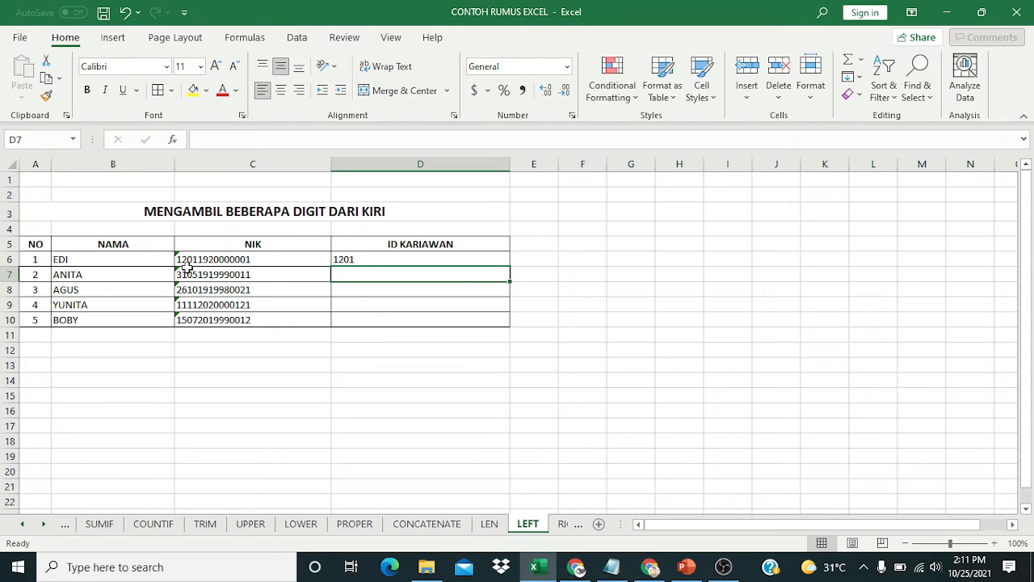
click(359, 254)
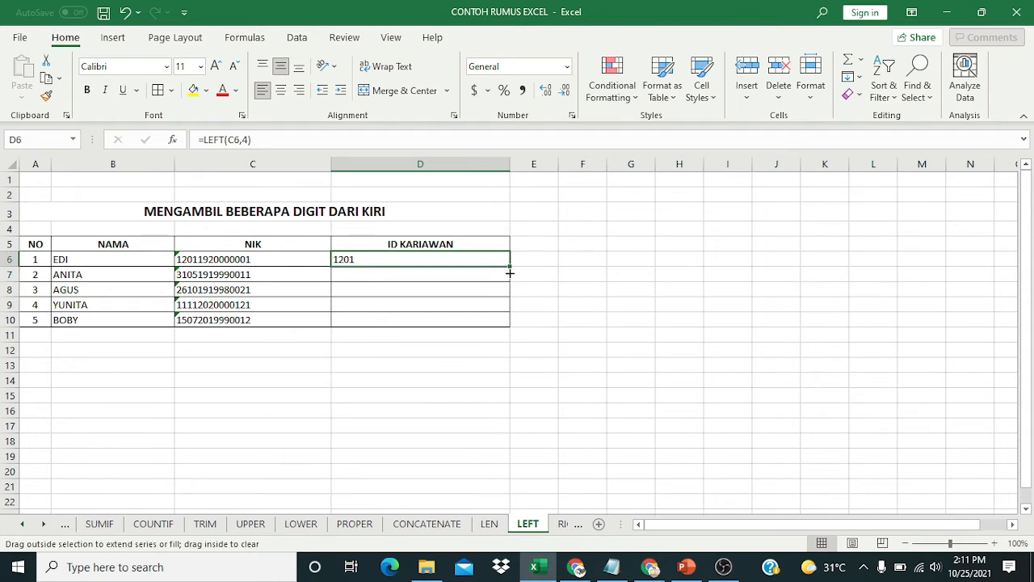
drag(509, 274, 511, 327)
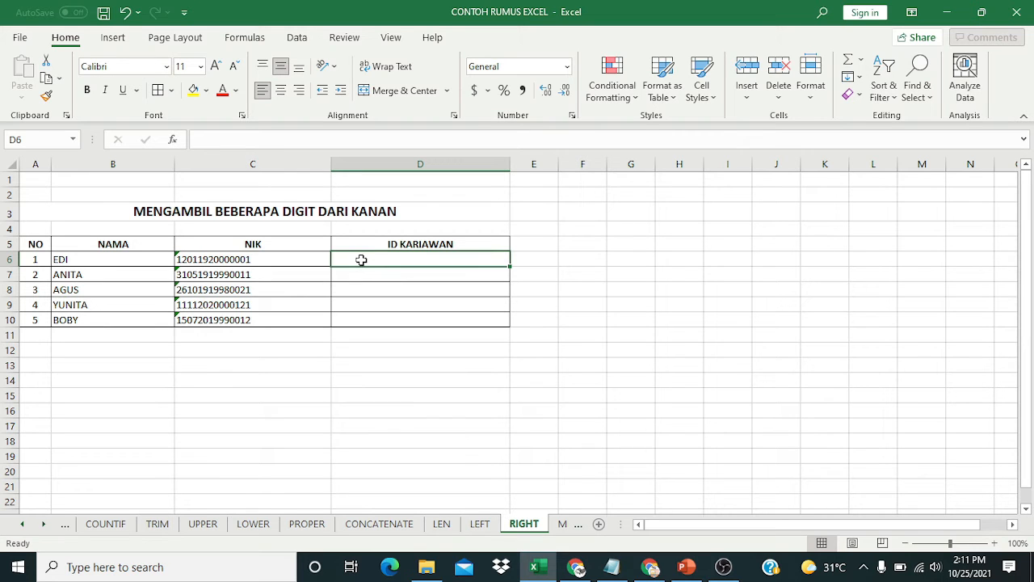
On the RIGHT sheet, enter a RIGHT formula in D6 that takes the last 4 characters of C6 and copy it down to D10.
text(=)
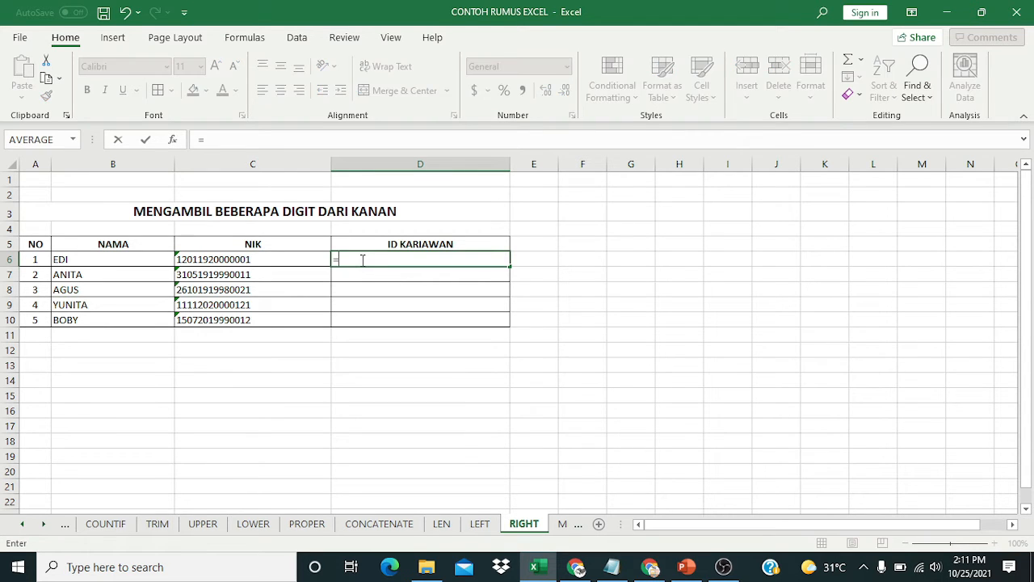
text(ri)
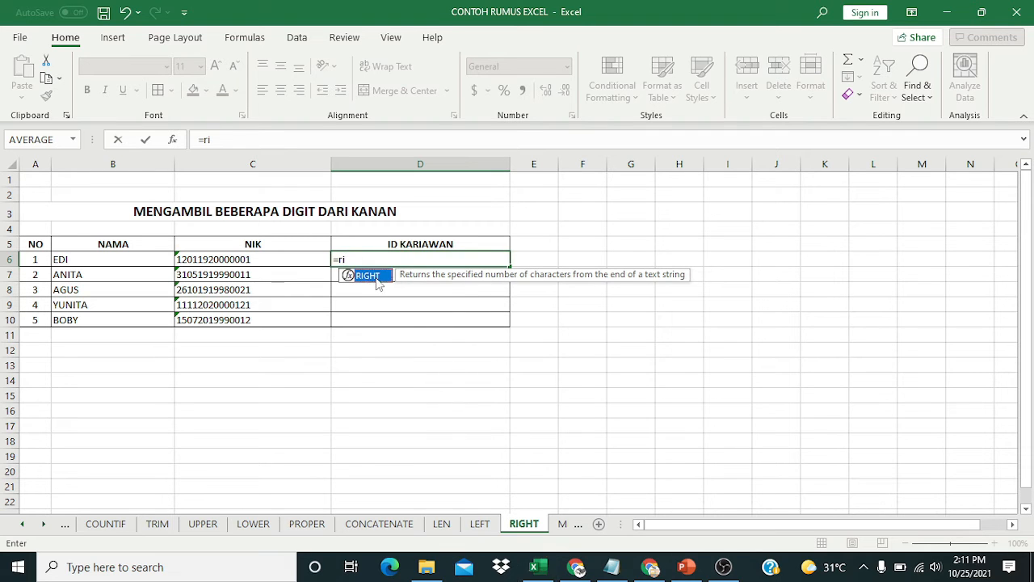
double_click(372, 276)
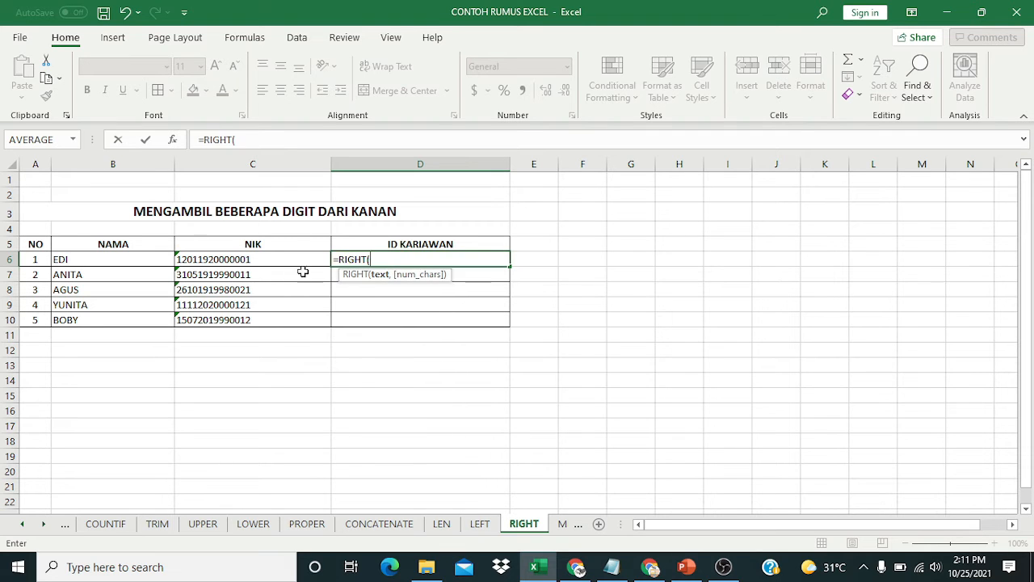
click(267, 260)
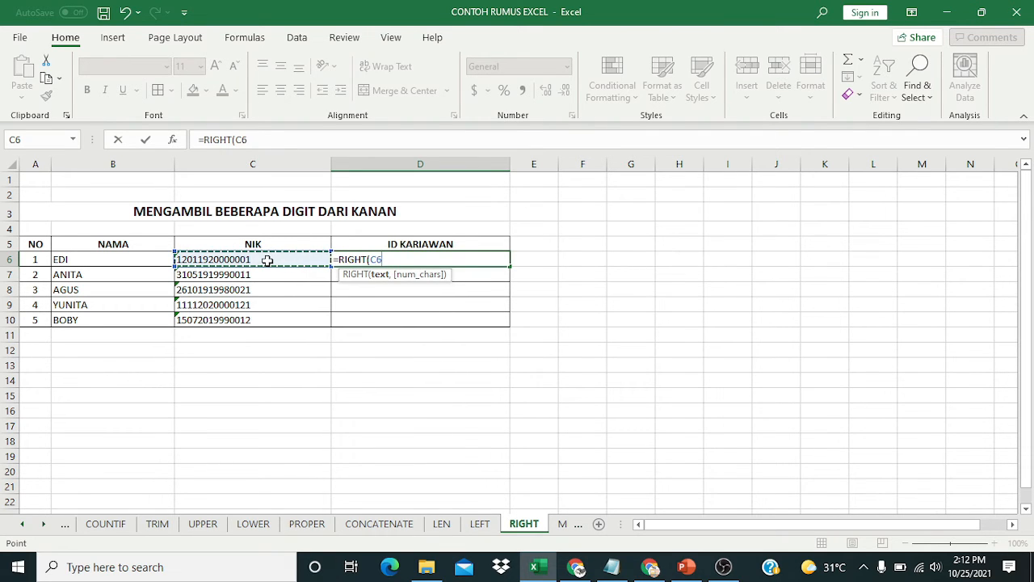
text(,)
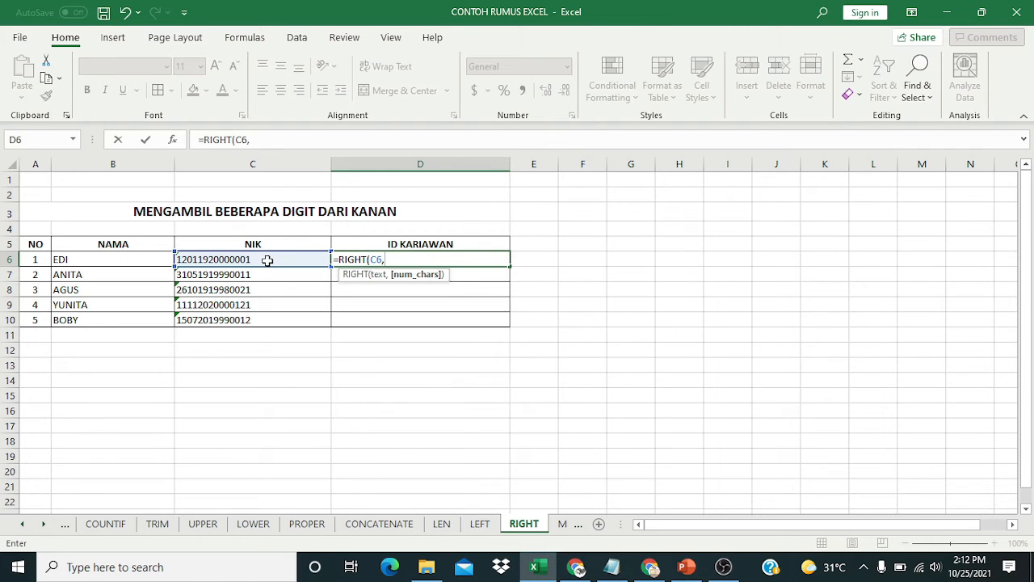
text(4))
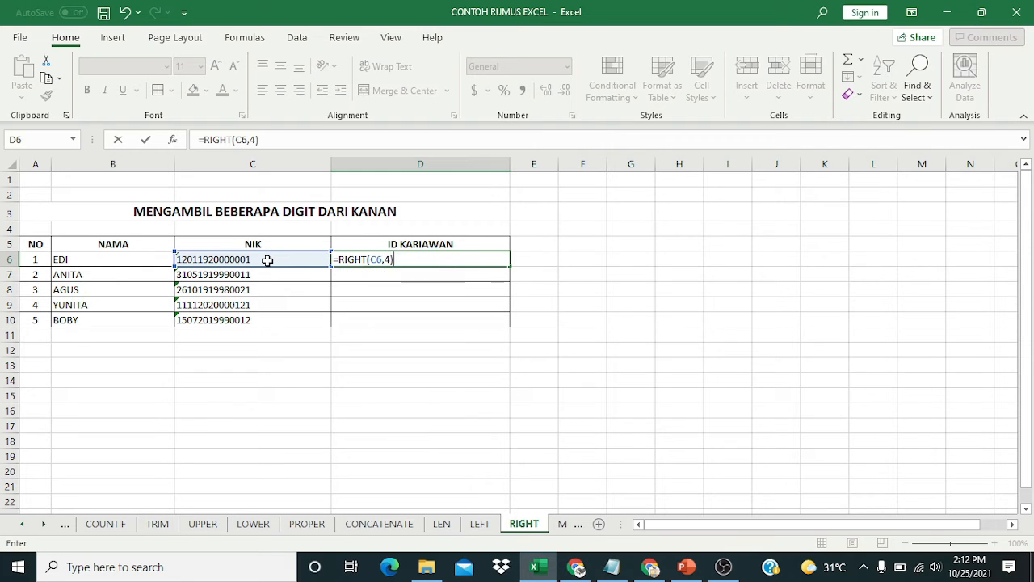
key(Return)
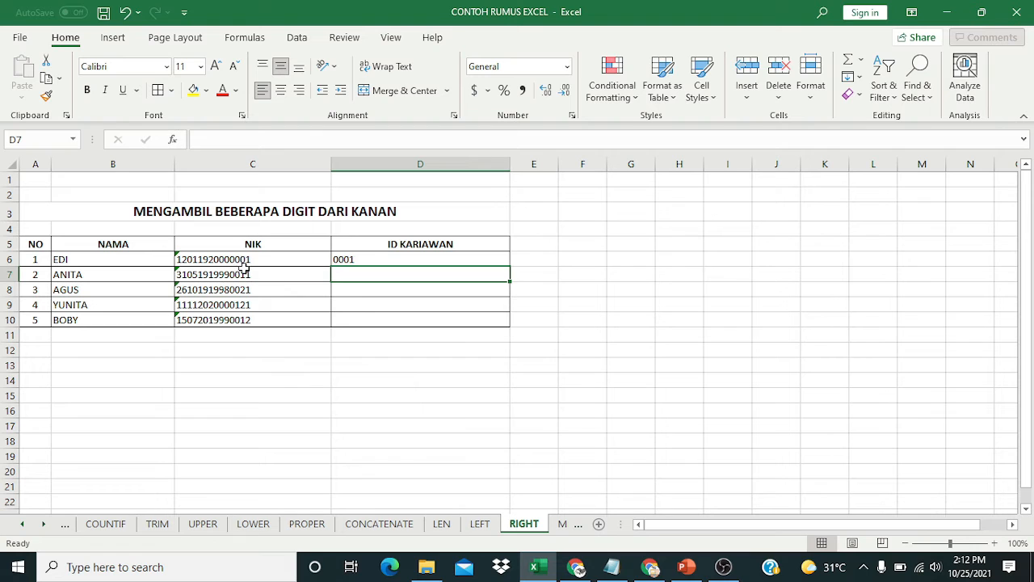
click(497, 261)
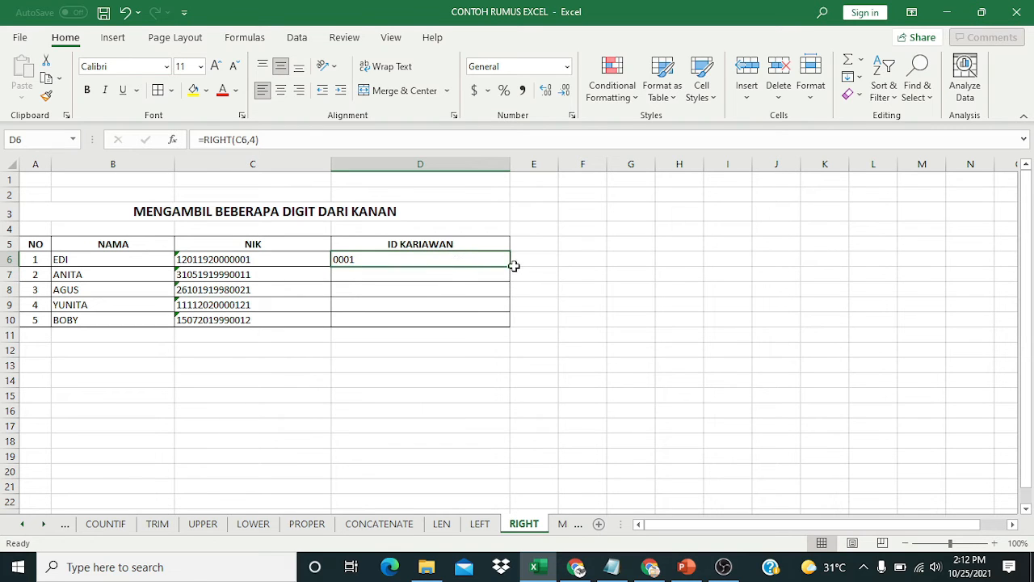
drag(510, 267, 511, 326)
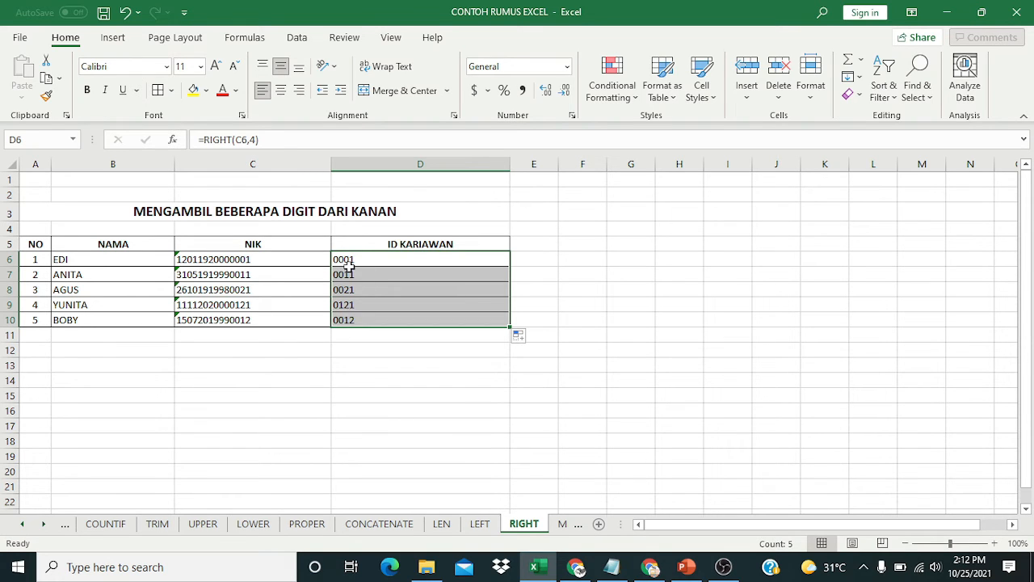
Change the RIGHT formula in D6 to take 6 characters and copy it down to D10.
click(445, 260)
click(254, 141)
key(BackSpace)
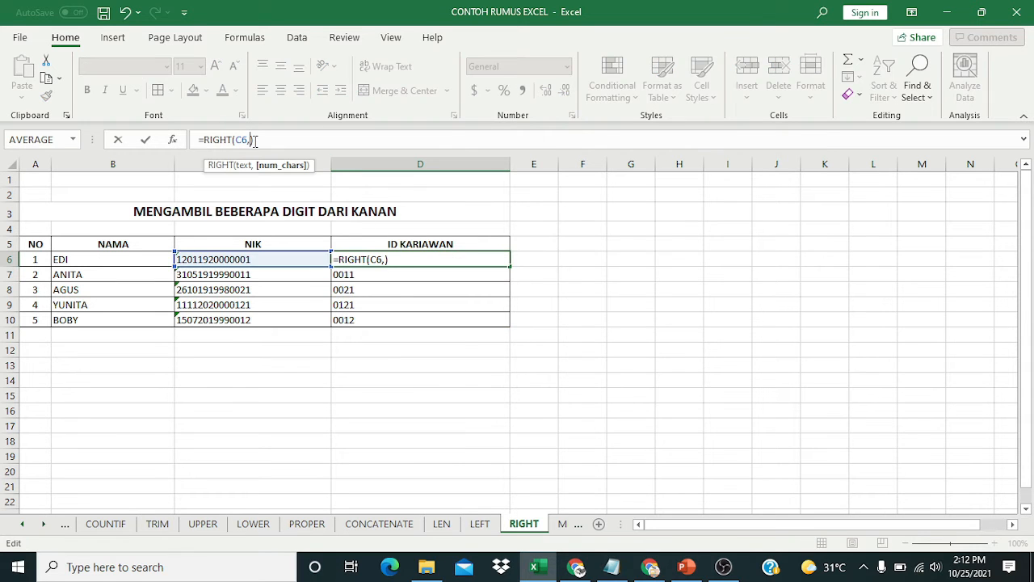
text(6)
key(Return)
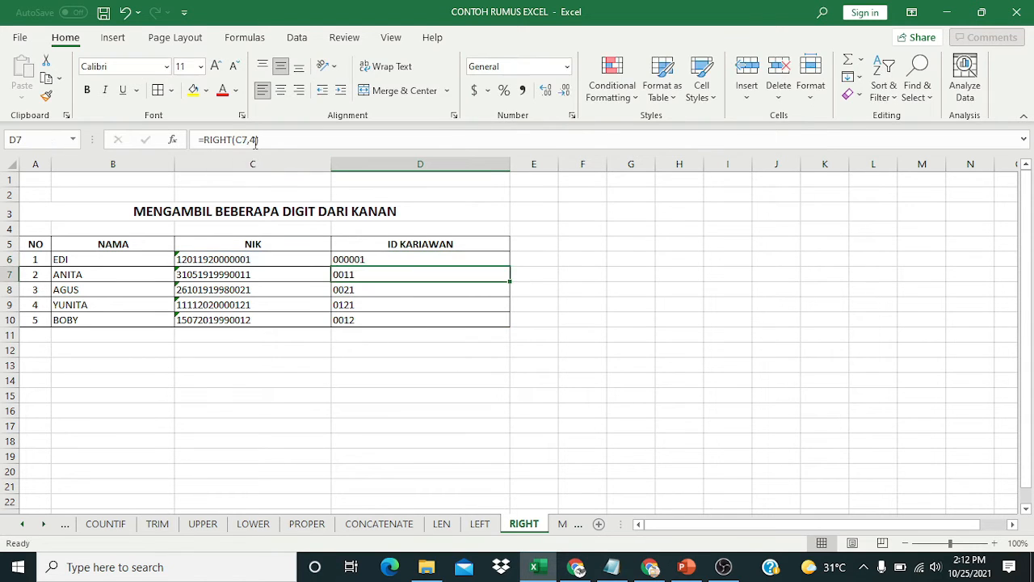
click(489, 262)
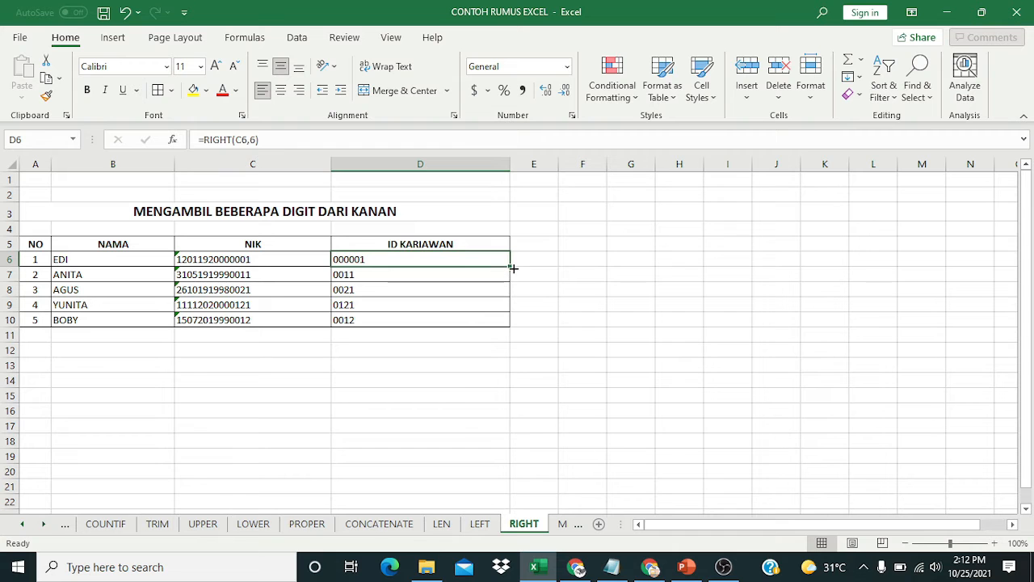
drag(510, 267, 517, 335)
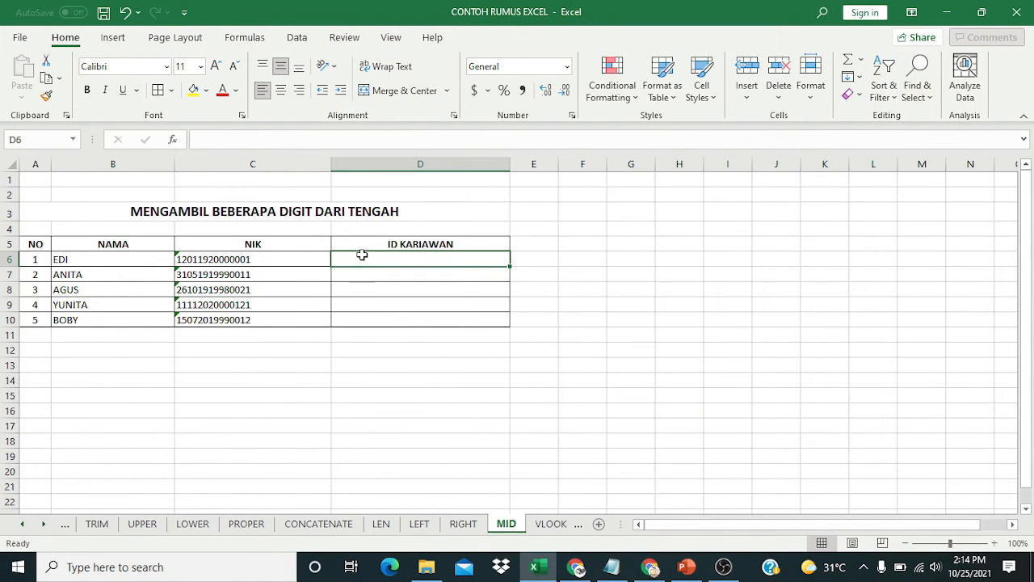
On the MID sheet, enter a MID formula in D6 that takes 5 characters of C6 from position 5 and copy it down to D10.
text(=mi)
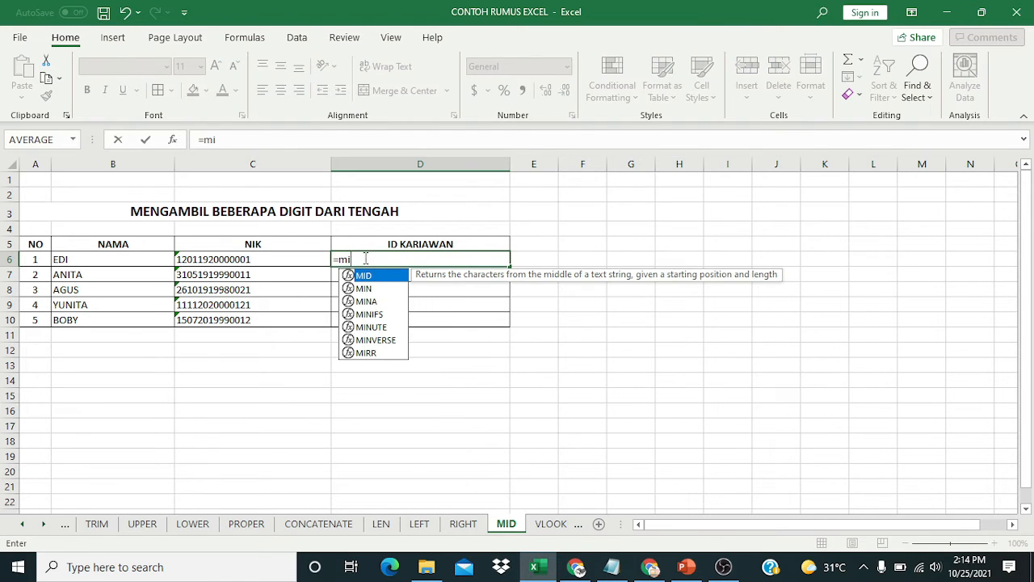
key(Tab)
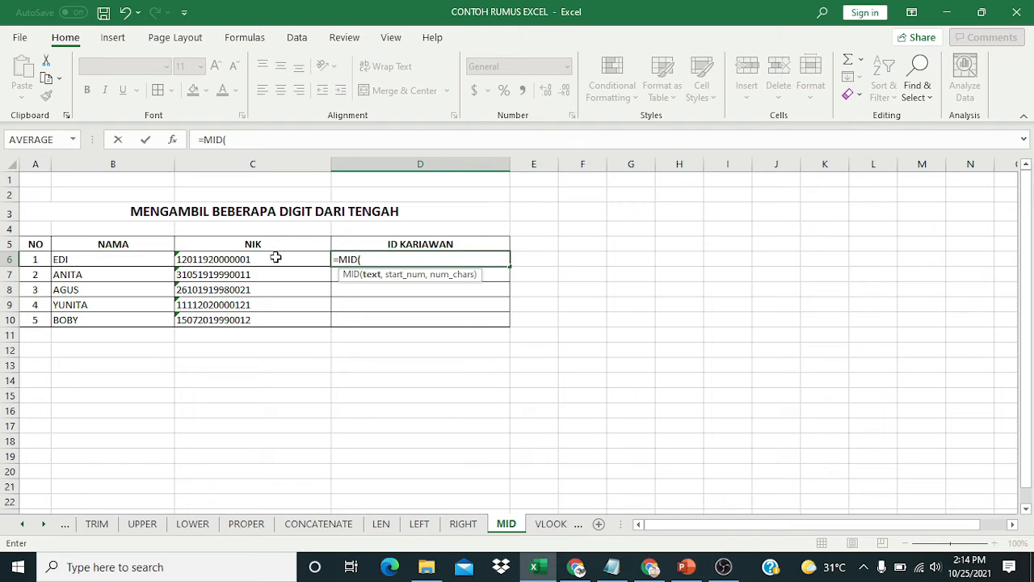
text(,)
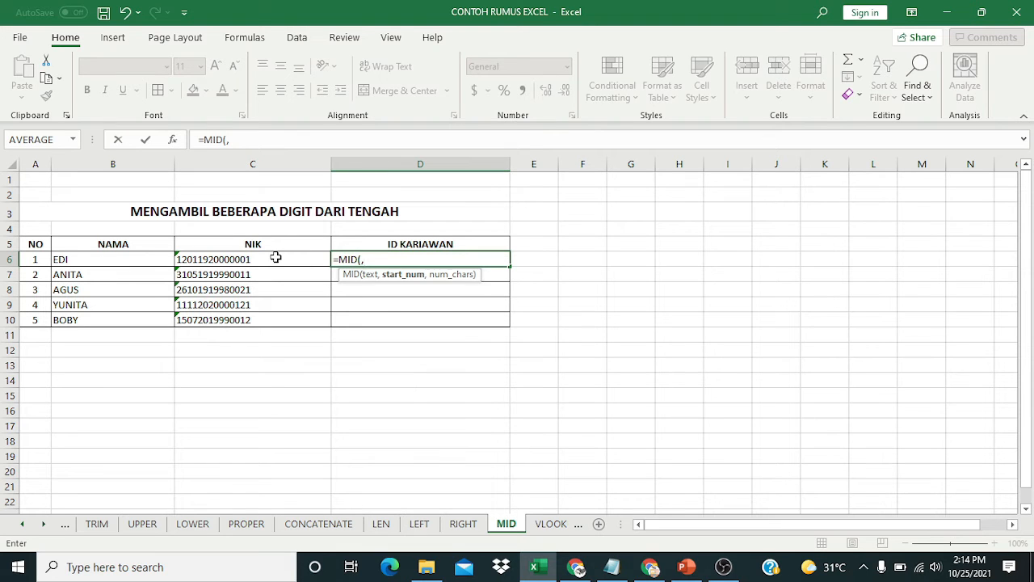
key(BackSpace)
click(275, 257)
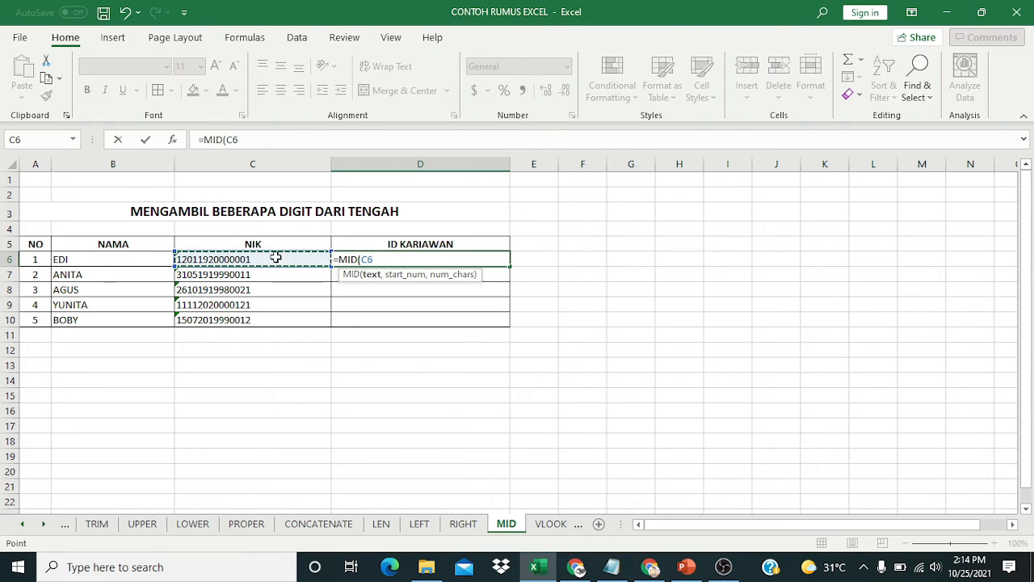
text(,)
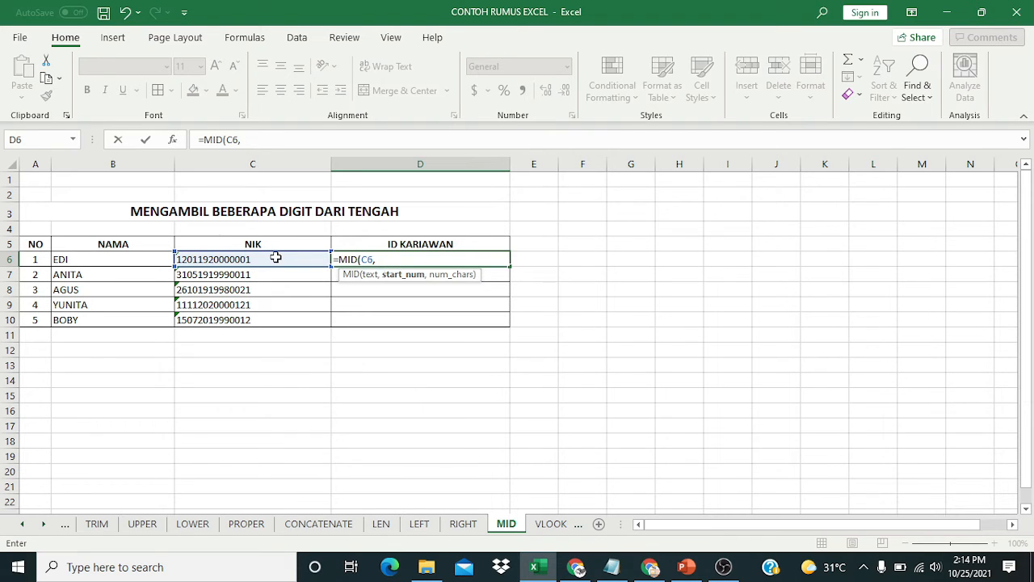
text(5,5)
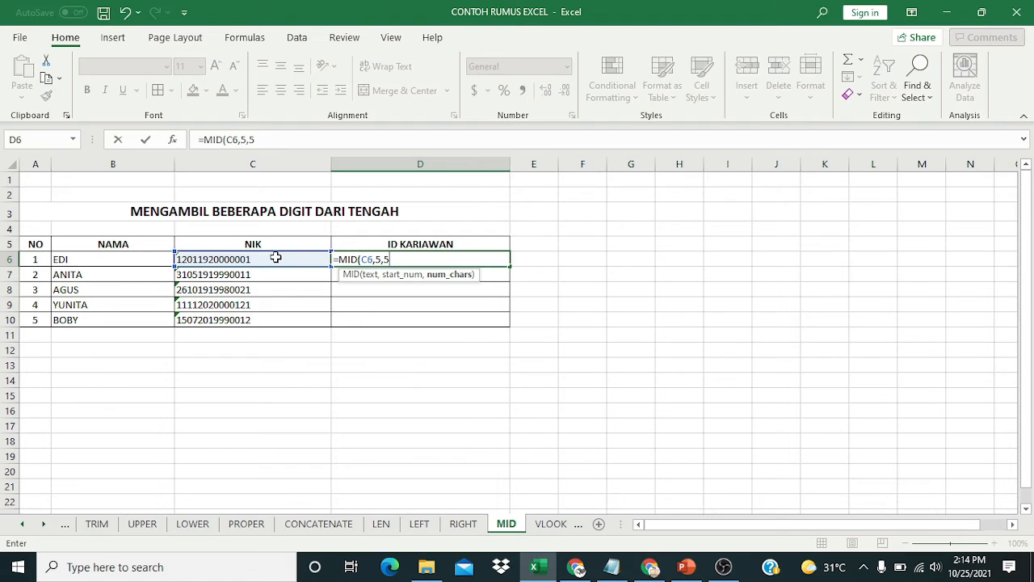
text())
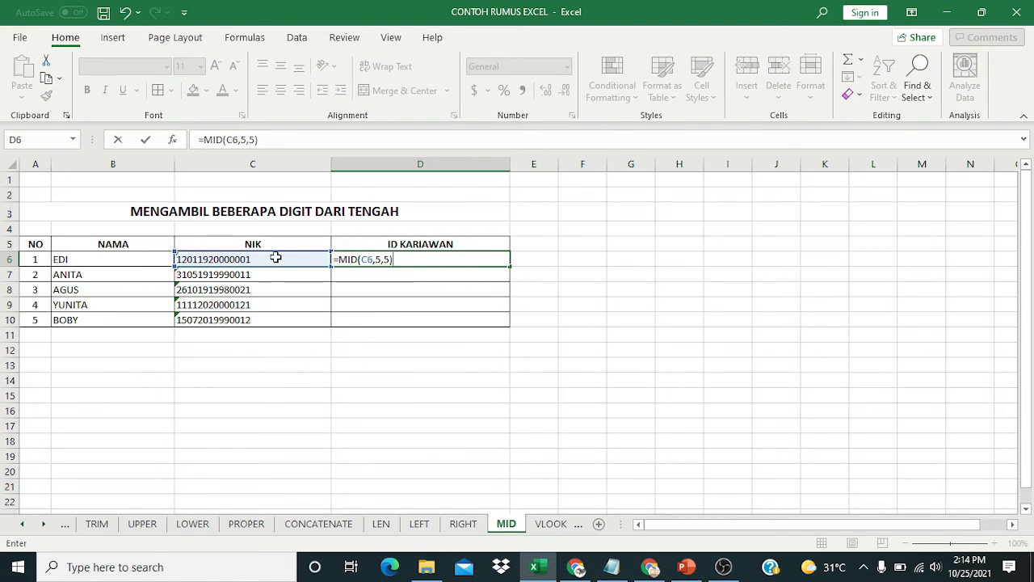
key(Return)
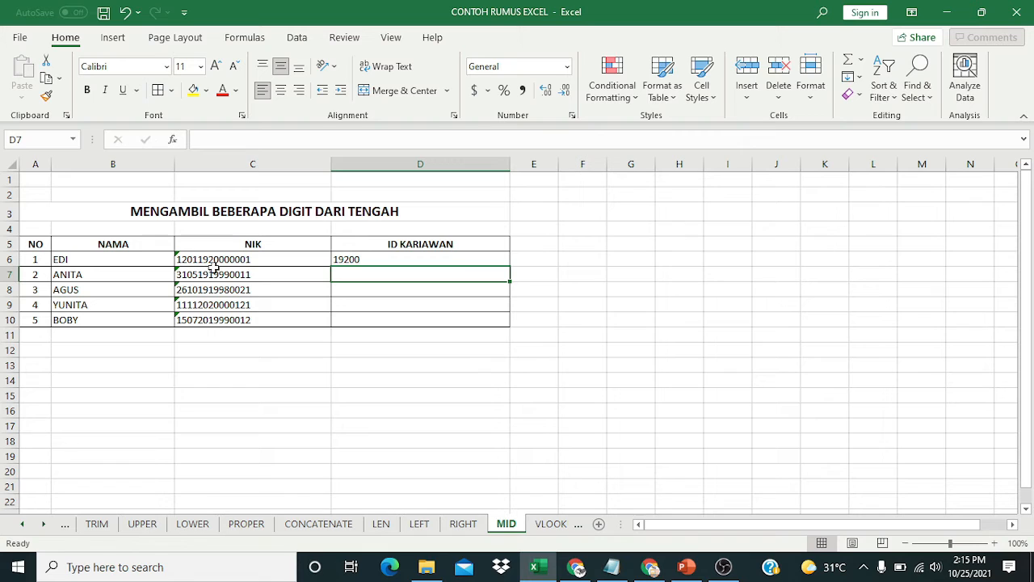
click(400, 260)
drag(509, 267, 518, 328)
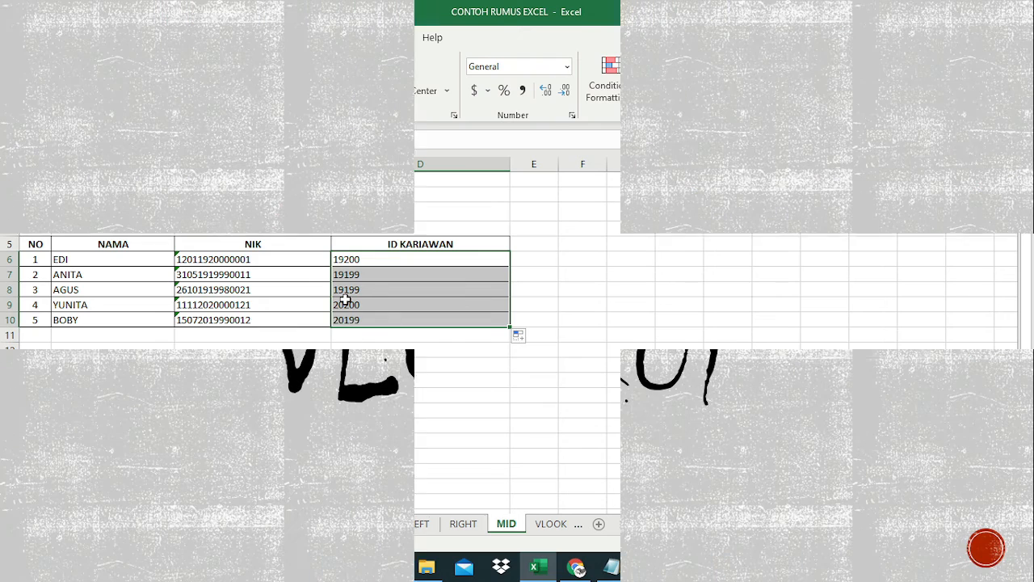
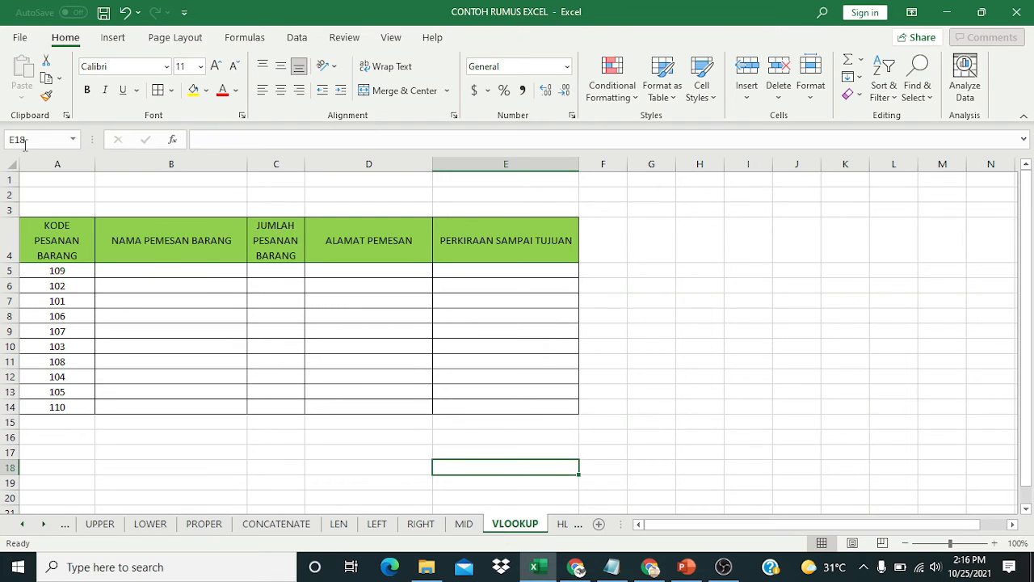
On the VLOOKUP sheet, begin a VLOOKUP formula in B5 with A5 as the lookup value.
click(160, 272)
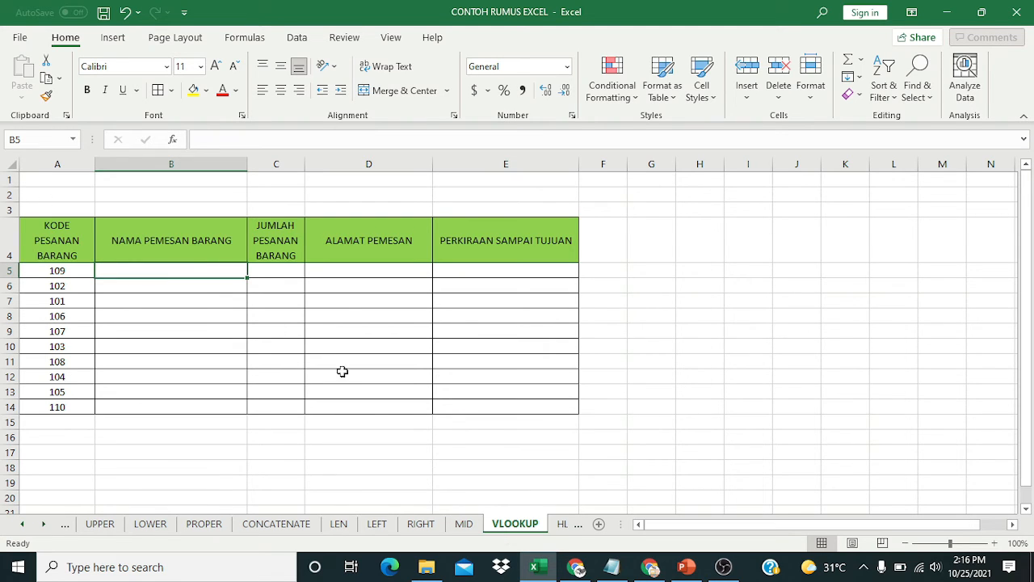
click(565, 525)
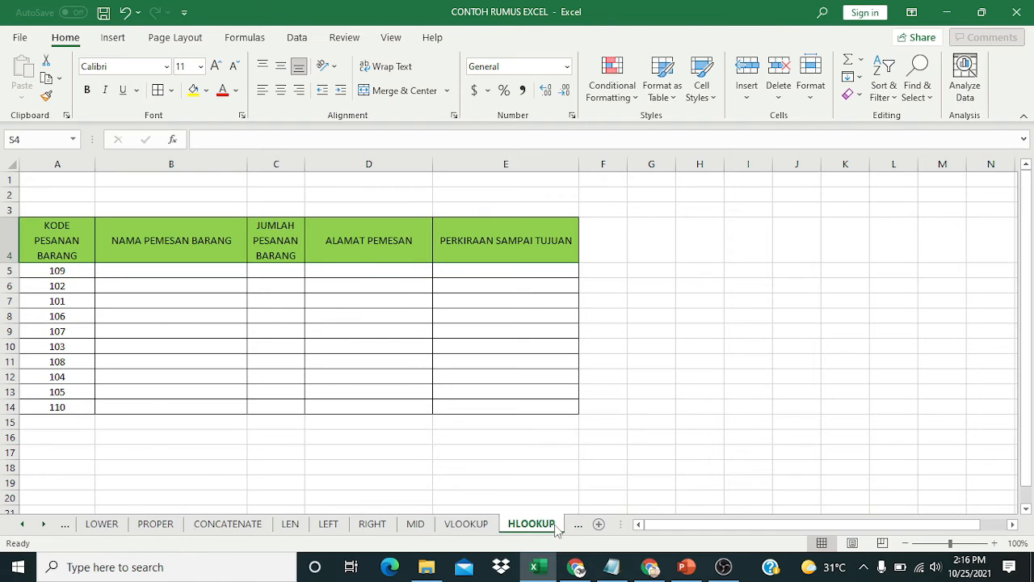
click(566, 525)
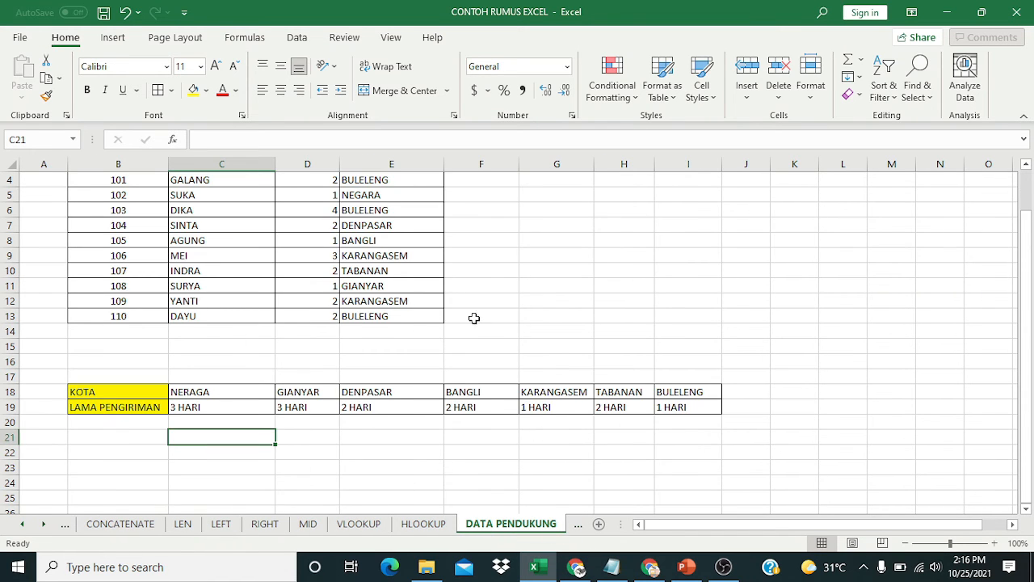
scroll(595, 354, up, 1)
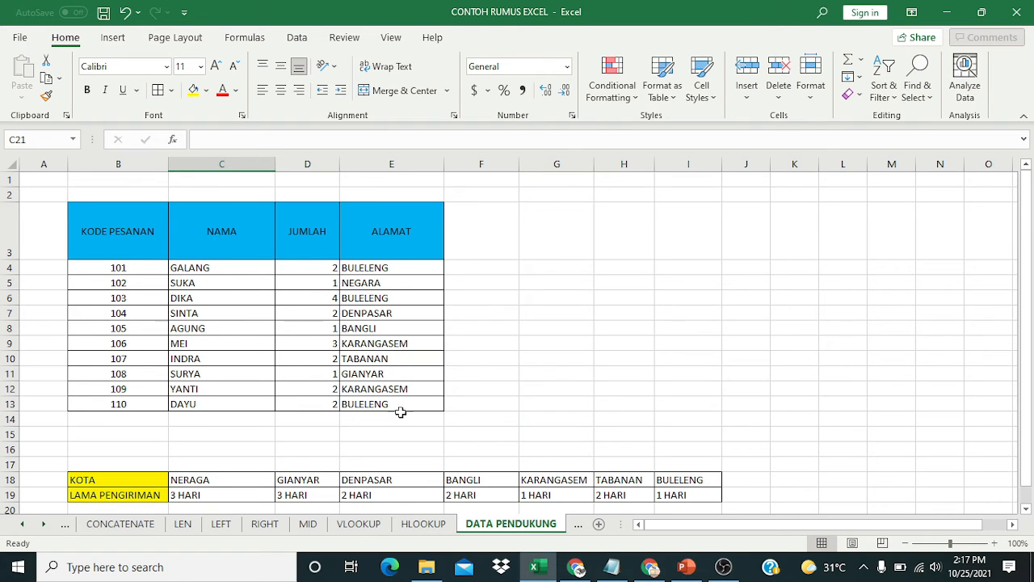
click(346, 523)
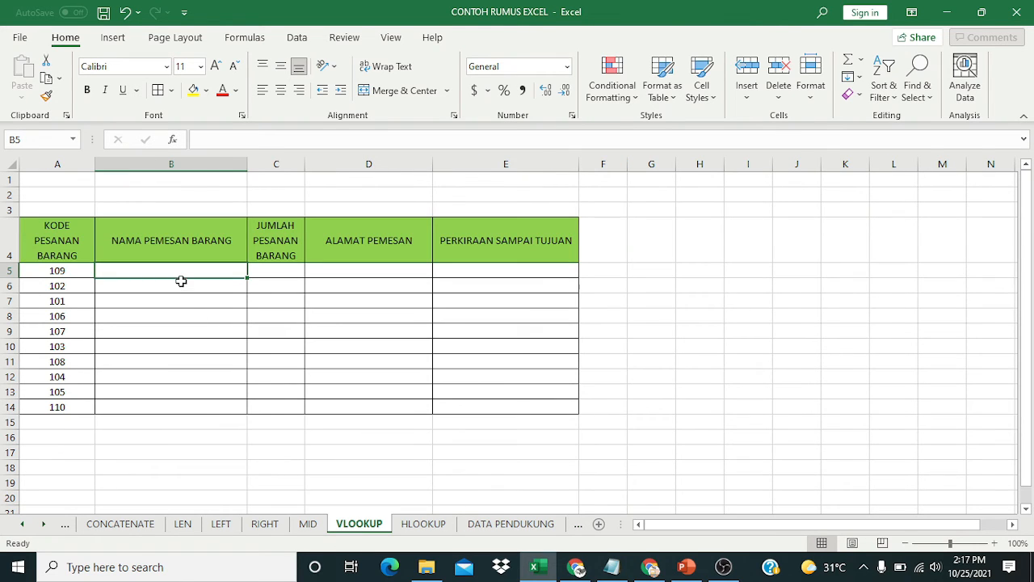
text(=)
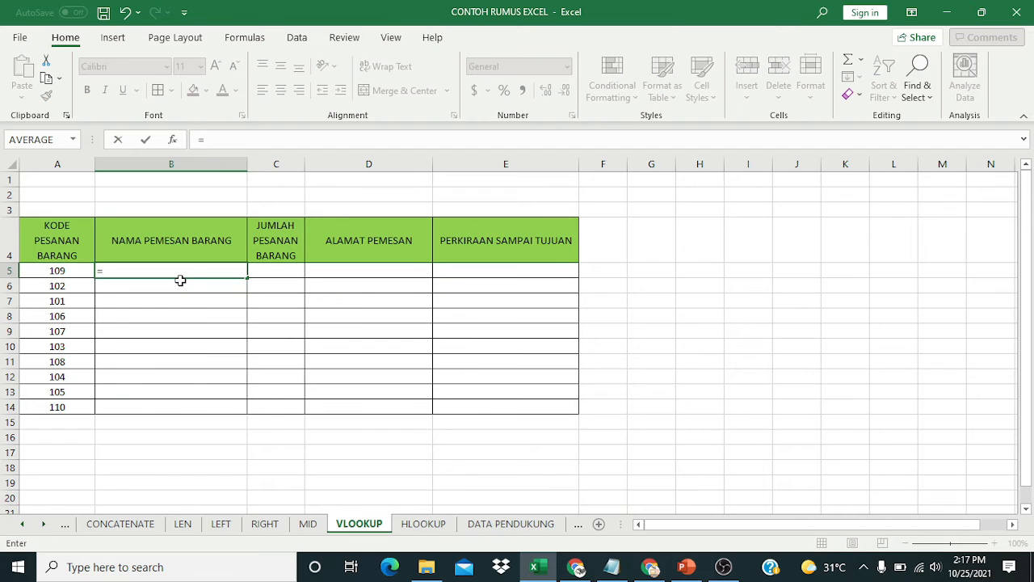
text(vlo)
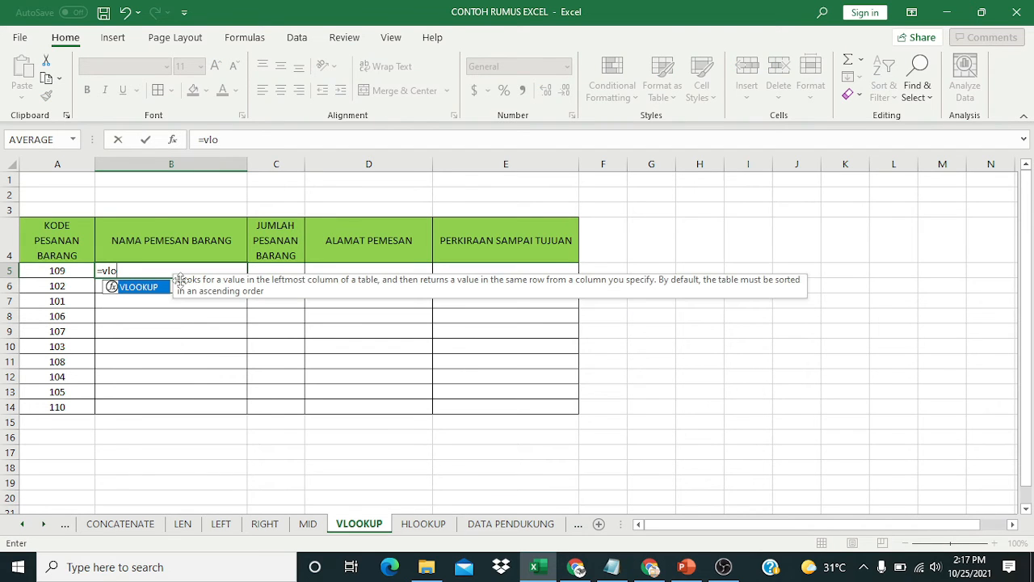
double_click(137, 286)
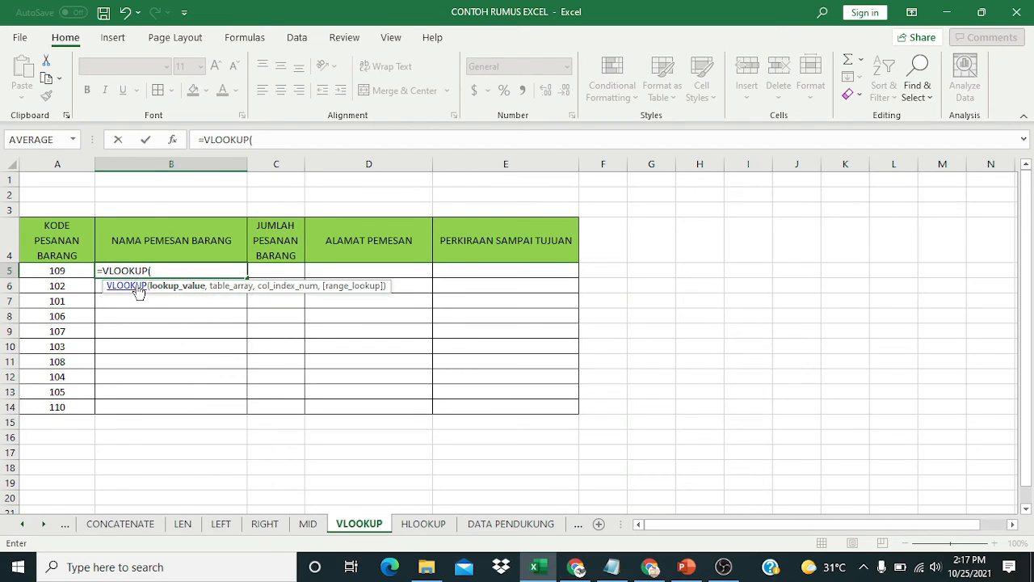
click(48, 273)
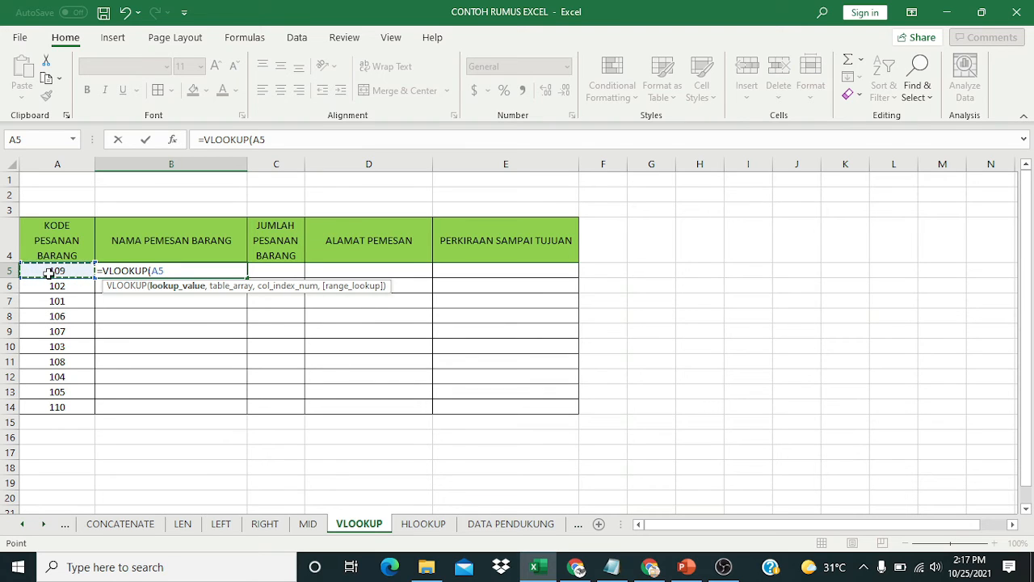
text(,)
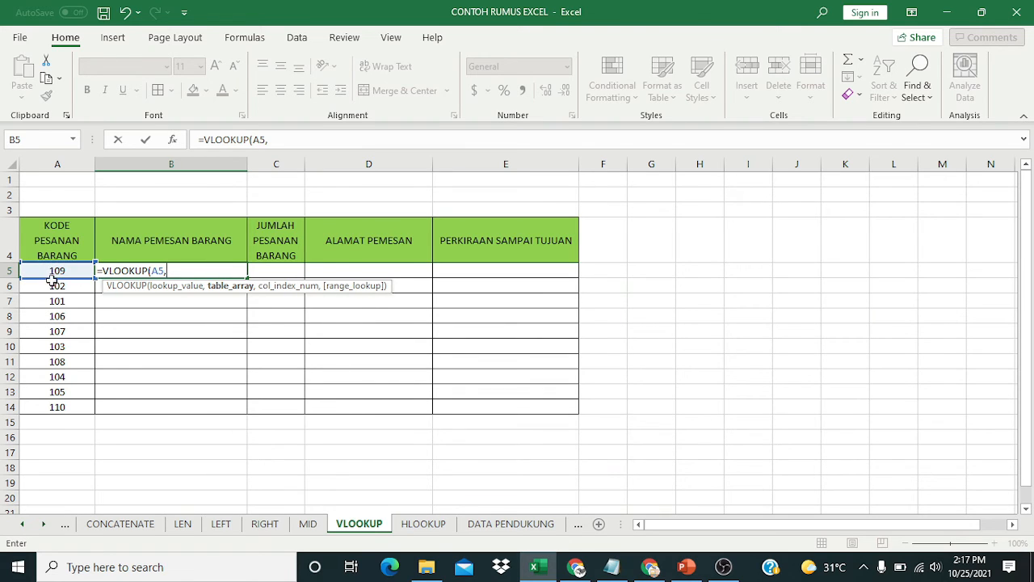
Complete the VLOOKUP formula in B5 with the absolute table range $B$3:$E$13 on the DATA PENDUKUNG sheet, column index 2 and range lookup 0.
click(518, 525)
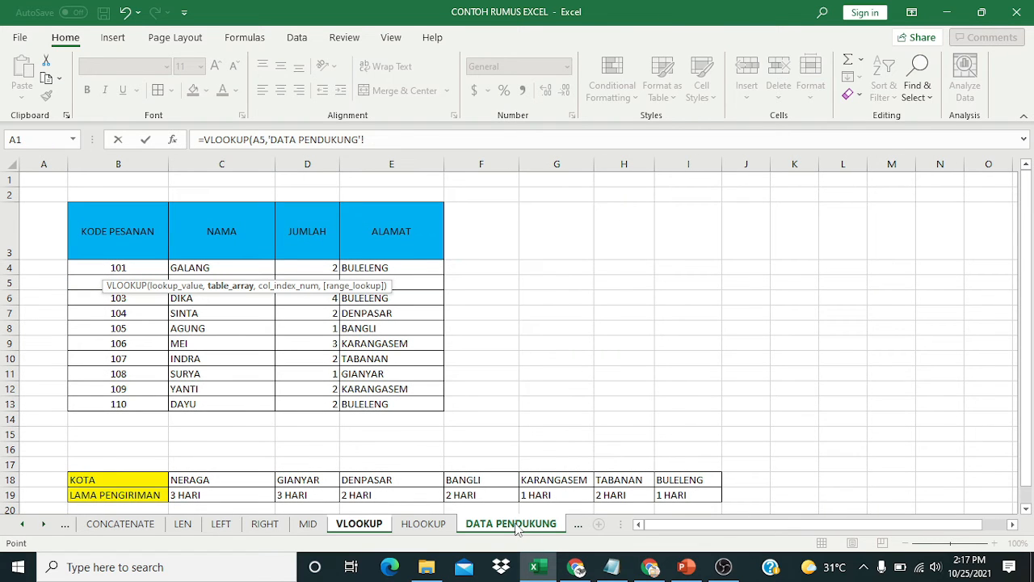
drag(132, 236, 346, 391)
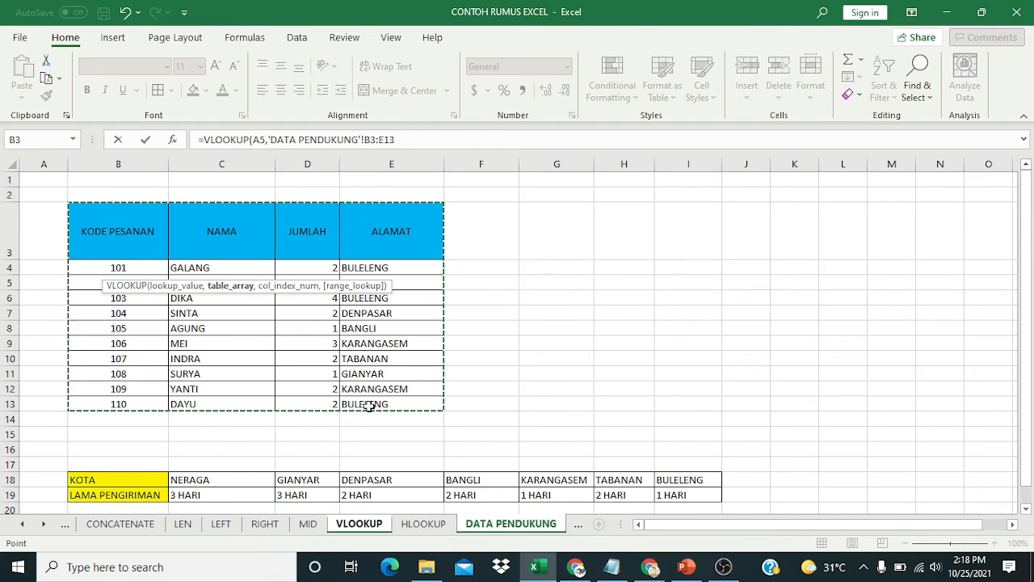
key(F4)
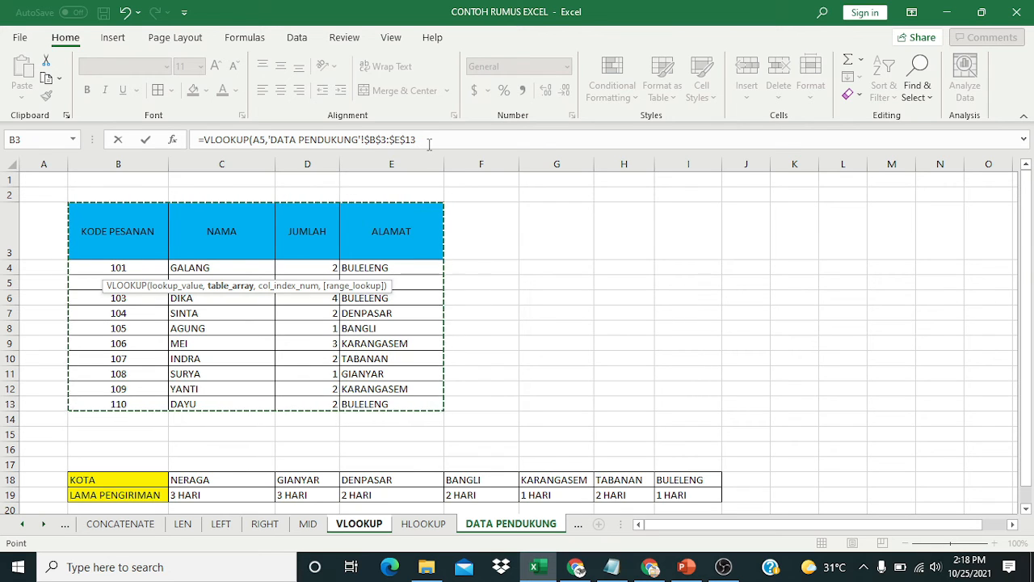
text(,)
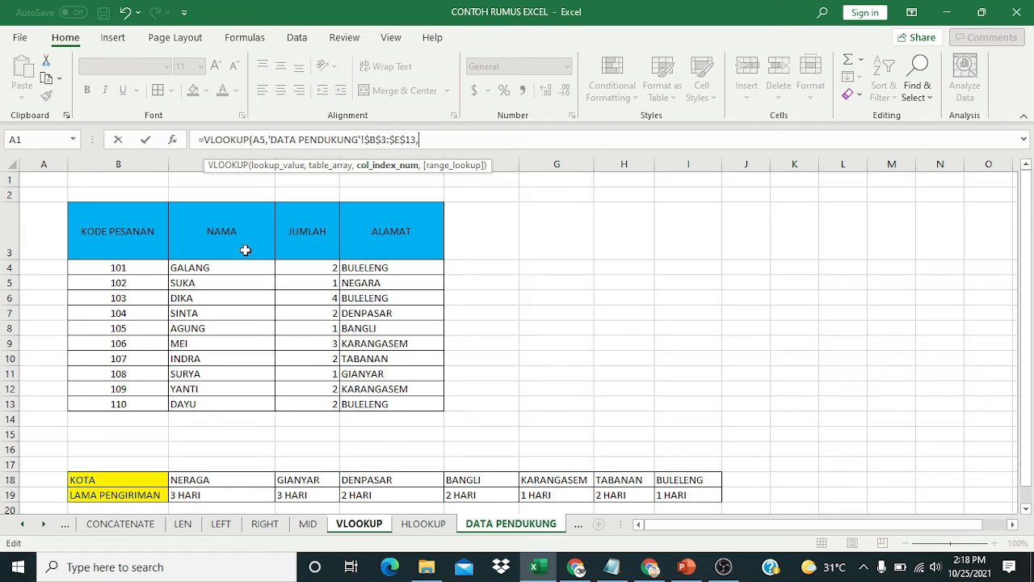
text(2,)
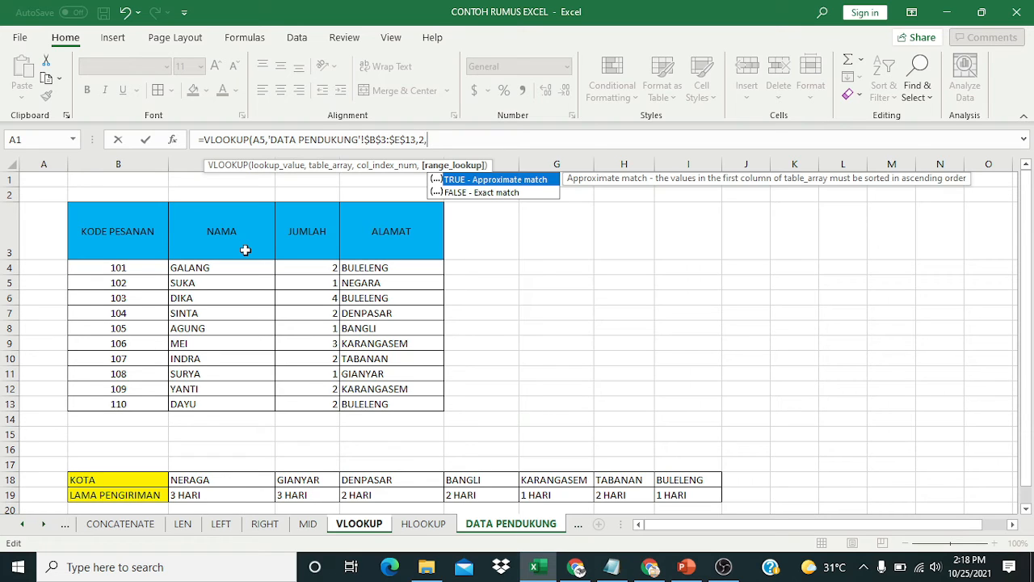
text(0)
key(Return)
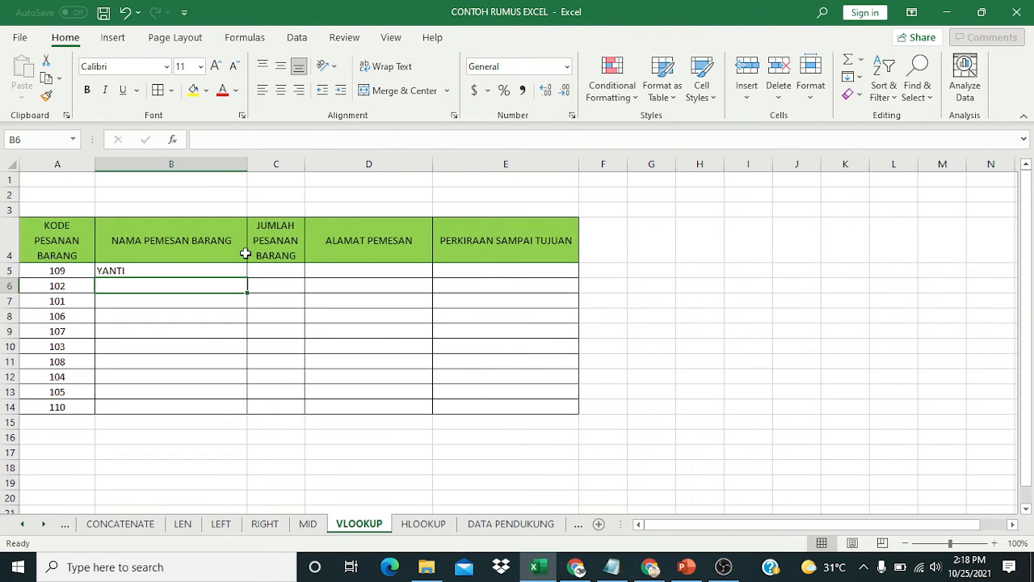
Copy the VLOOKUP formula from B5 down to B14.
click(238, 272)
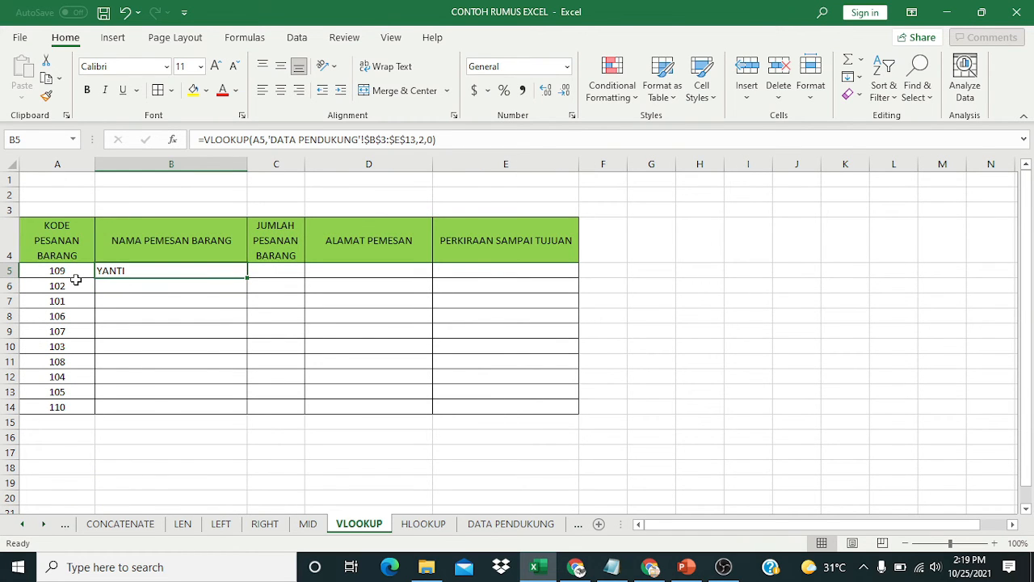
click(495, 525)
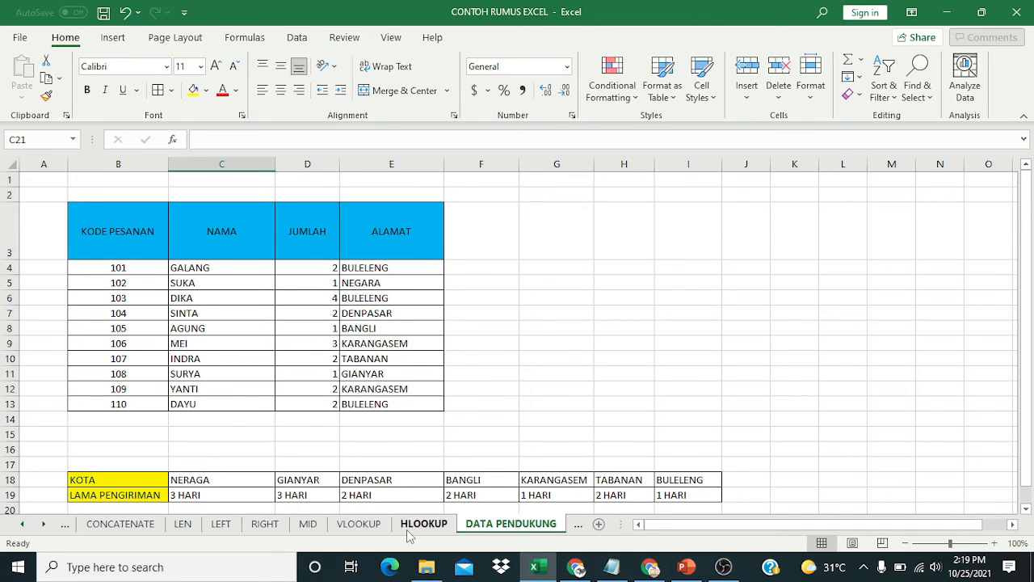
click(359, 524)
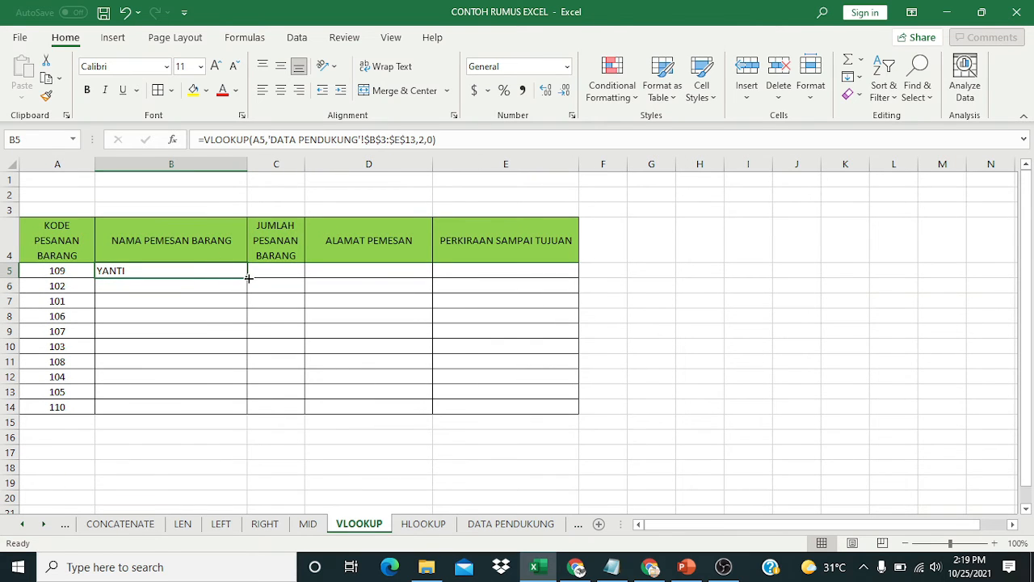
drag(249, 278, 248, 413)
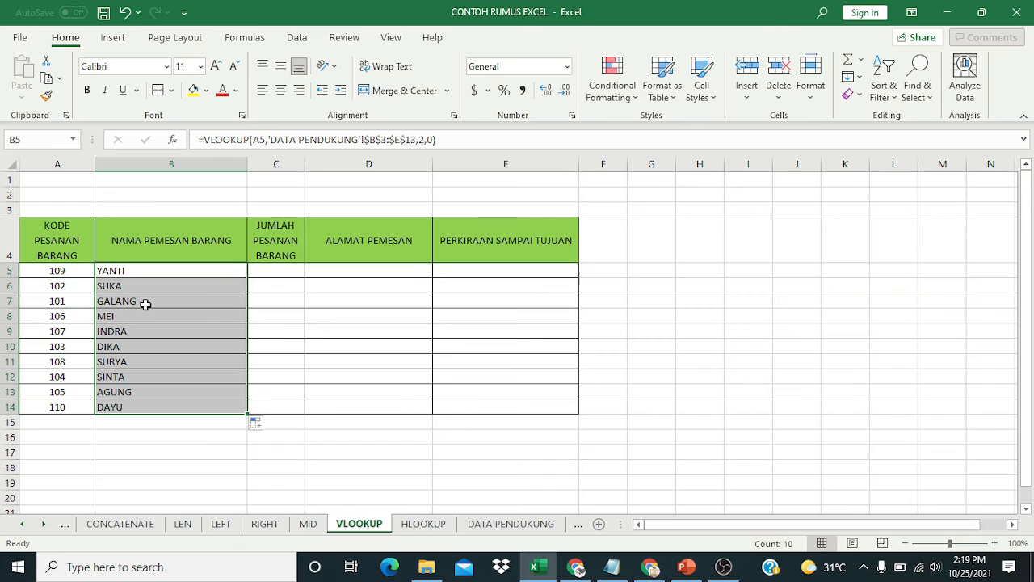
Compare the looked-up customer names with the order codes in the DATA PENDUKUNG order table.
click(499, 524)
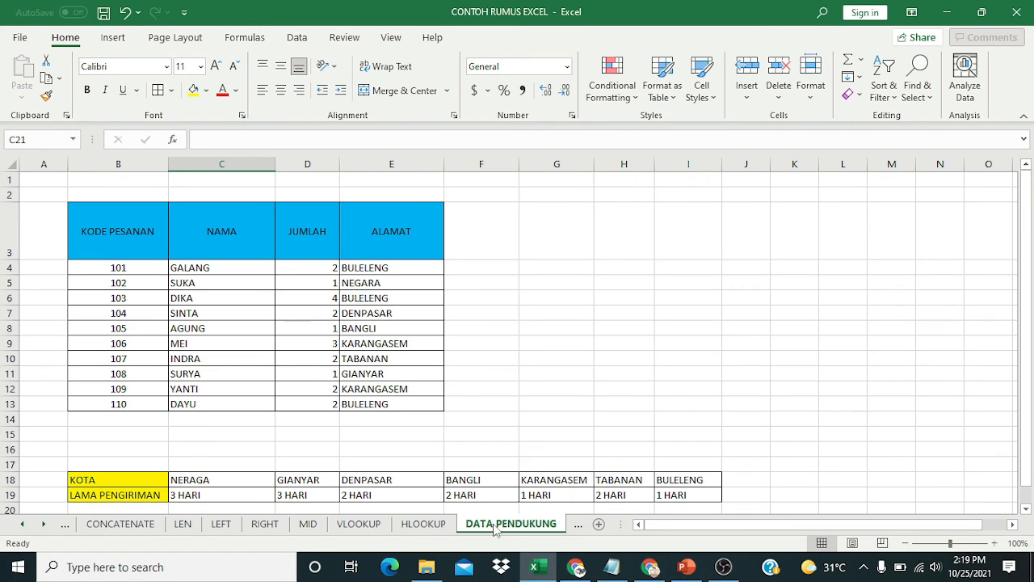
click(358, 524)
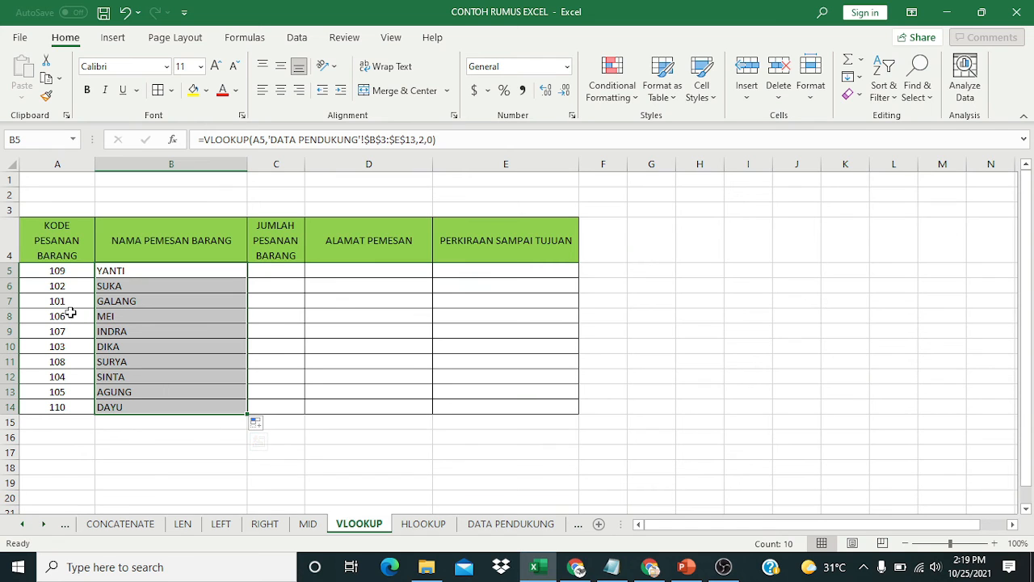
click(476, 525)
click(493, 525)
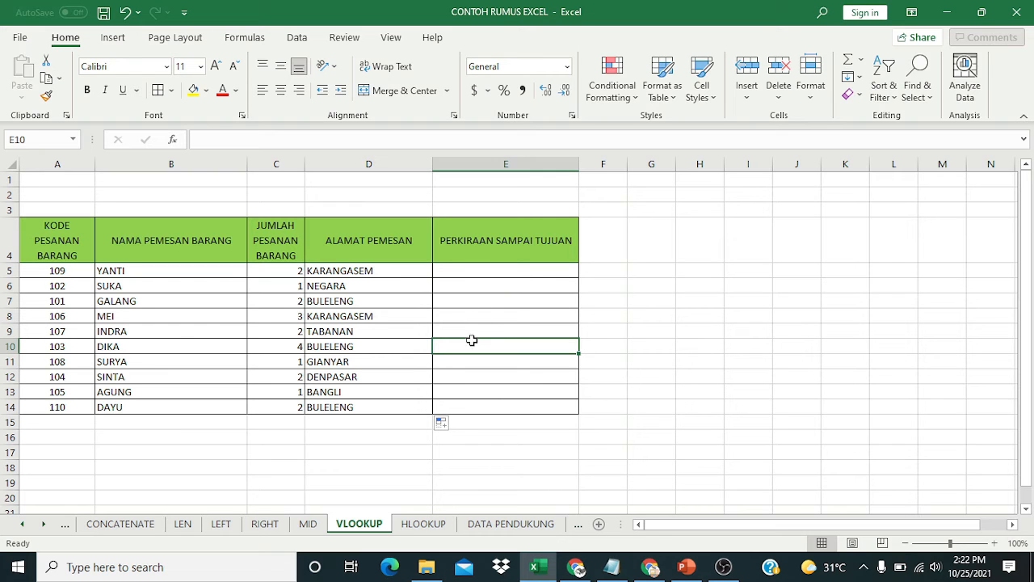
Examine the KOTA and LAMA PENGIRIMAN table on the DATA PENDUKUNG sheet.
click(501, 526)
scroll(270, 378, down, 2)
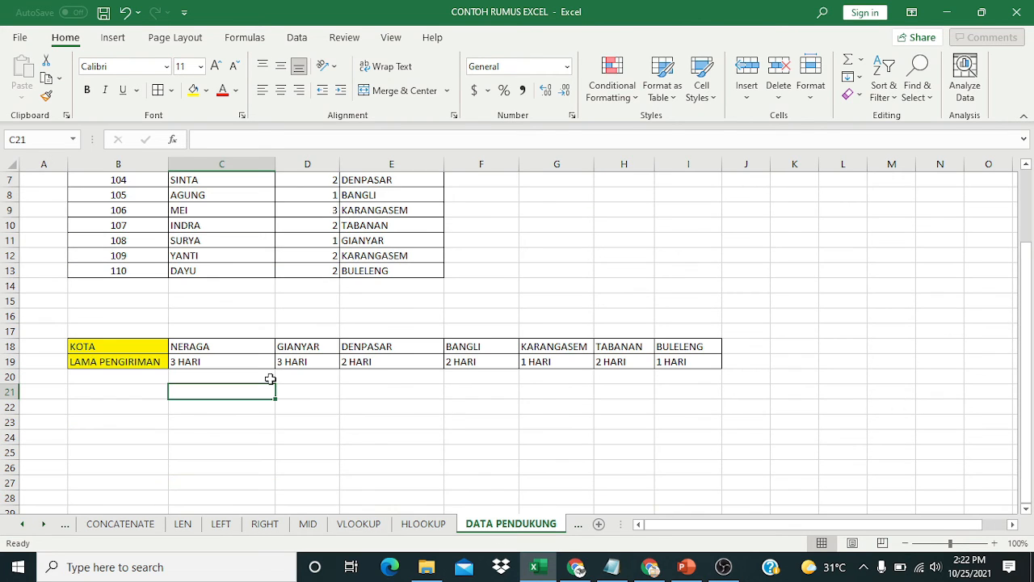
scroll(270, 378, up, 1)
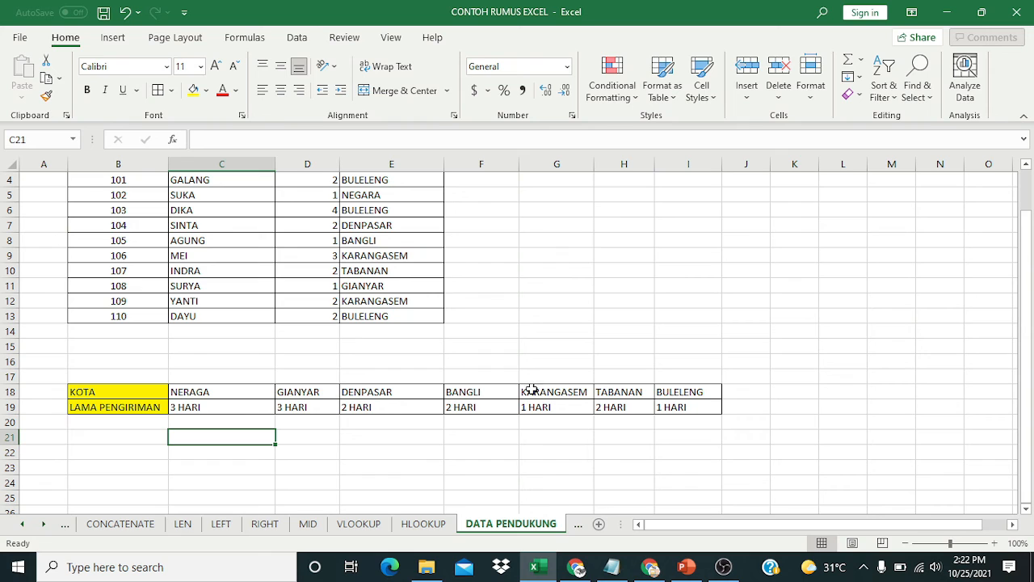
Start an HLOOKUP formula in E5 of the VLOOKUP sheet with D5 as the lookup value.
scroll(99, 415, down, 1)
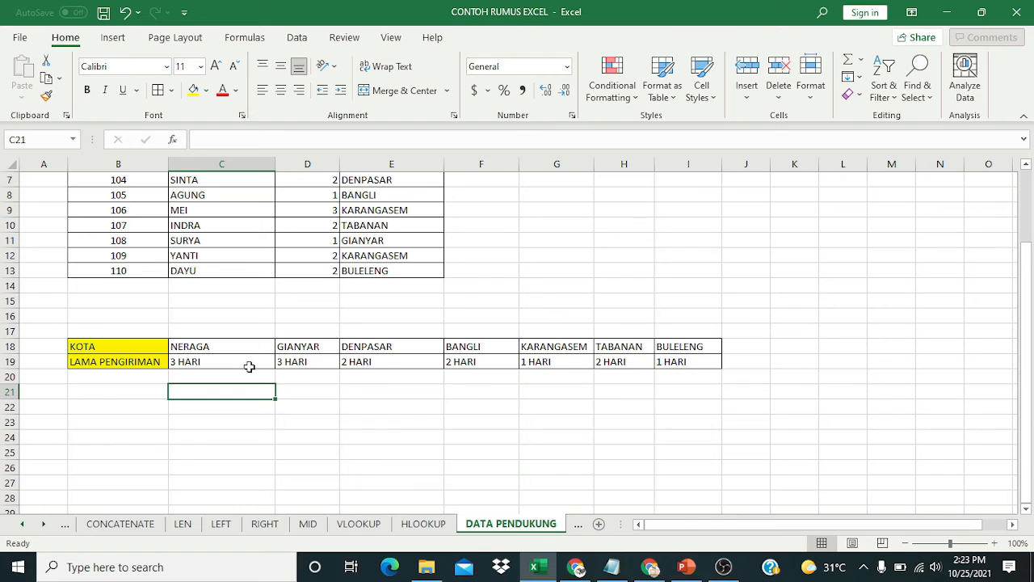
click(358, 525)
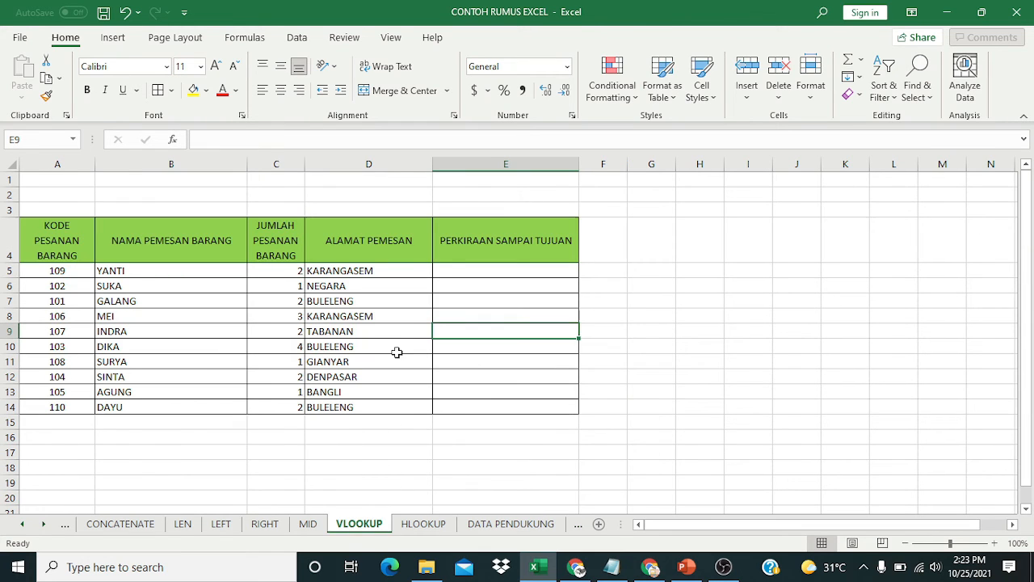
click(447, 271)
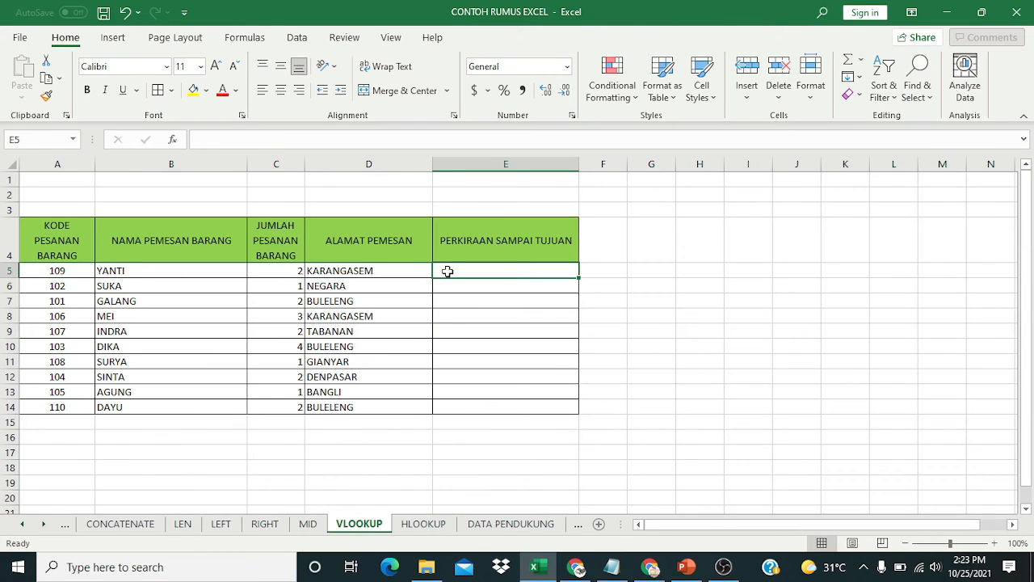
text(=h)
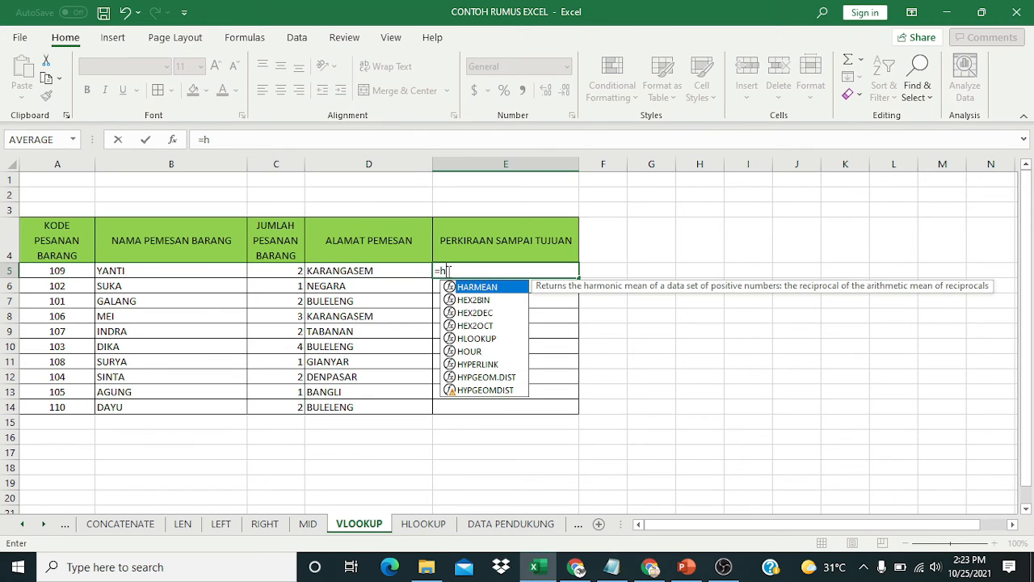
double_click(475, 338)
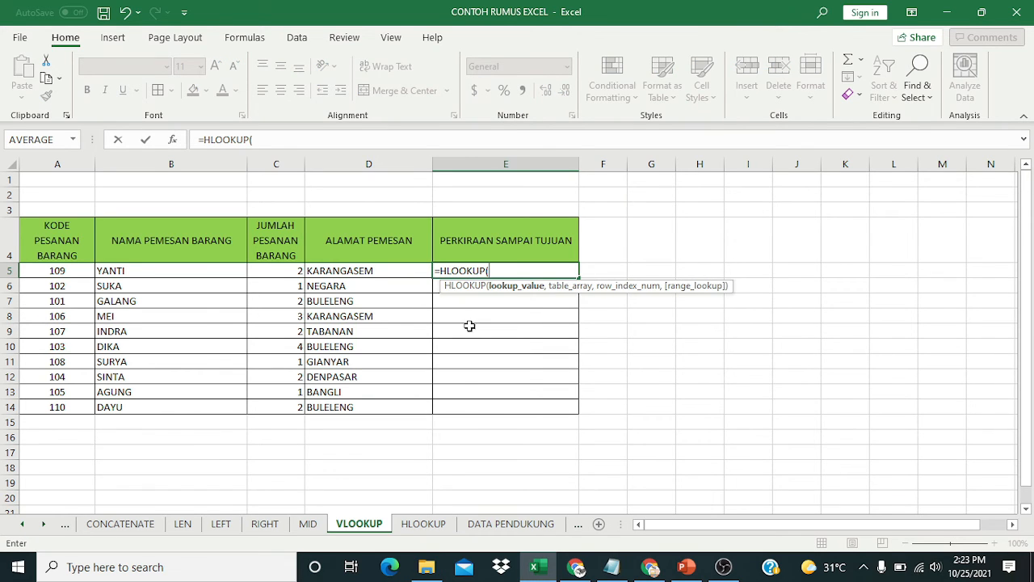
click(357, 269)
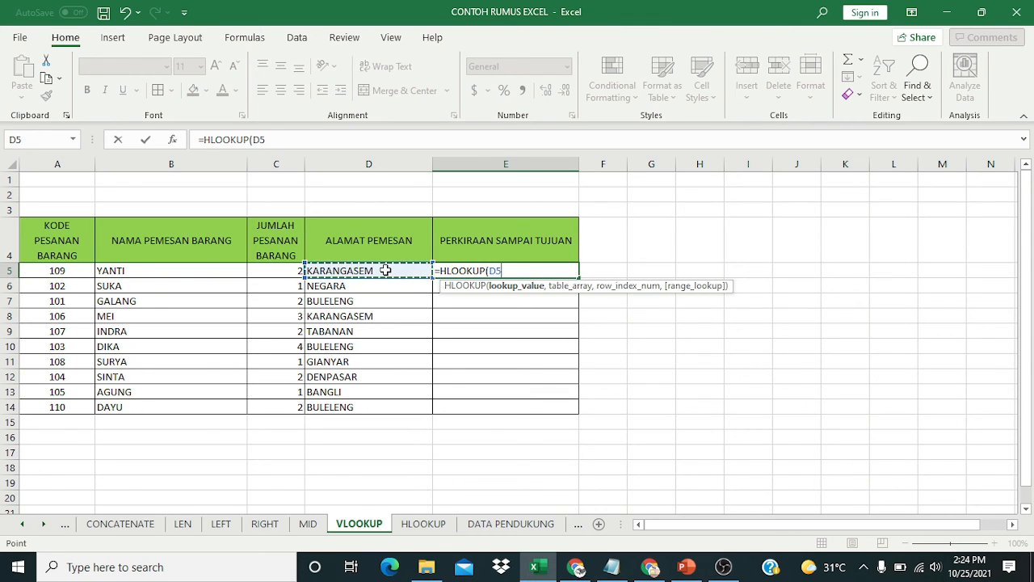
text(,)
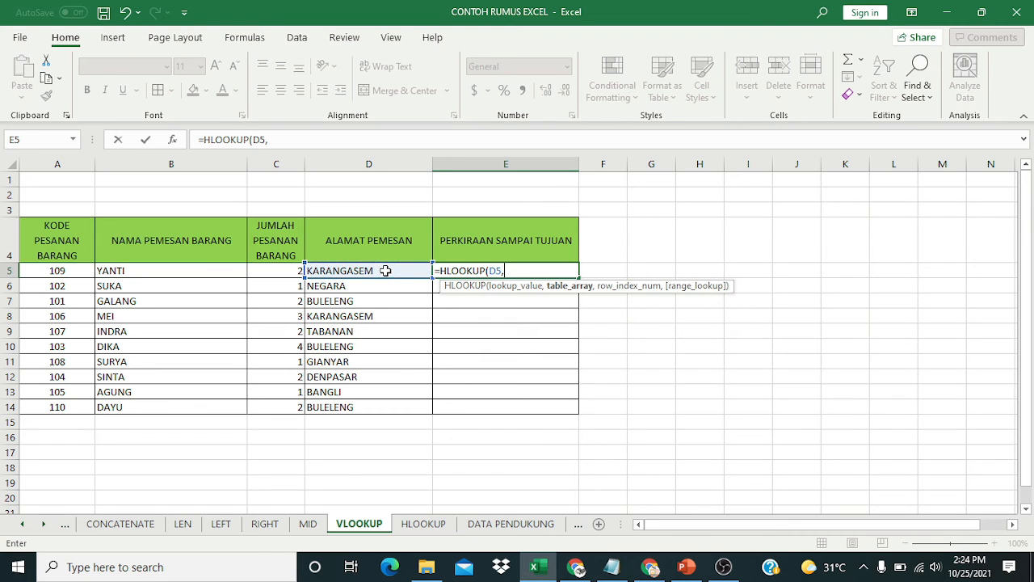
Complete the HLOOKUP formula in E5 with the absolute table range $B$18:$I$19 on the DATA PENDUKUNG sheet, row index 2 and range lookup 0.
click(511, 524)
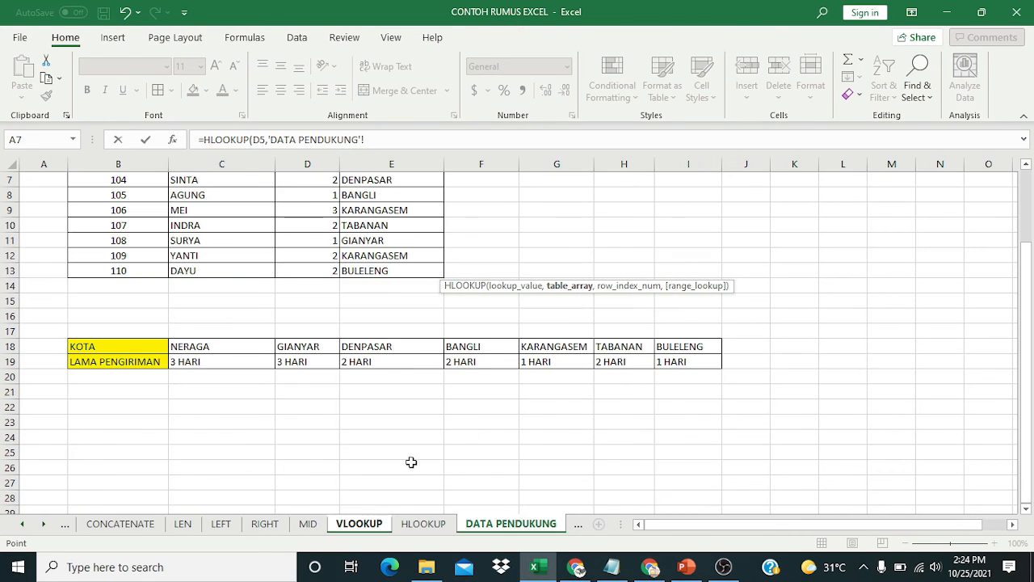
mouse_move(126, 347)
mouse_down()
mouse_move(277, 374)
mouse_move(670, 362)
mouse_up()
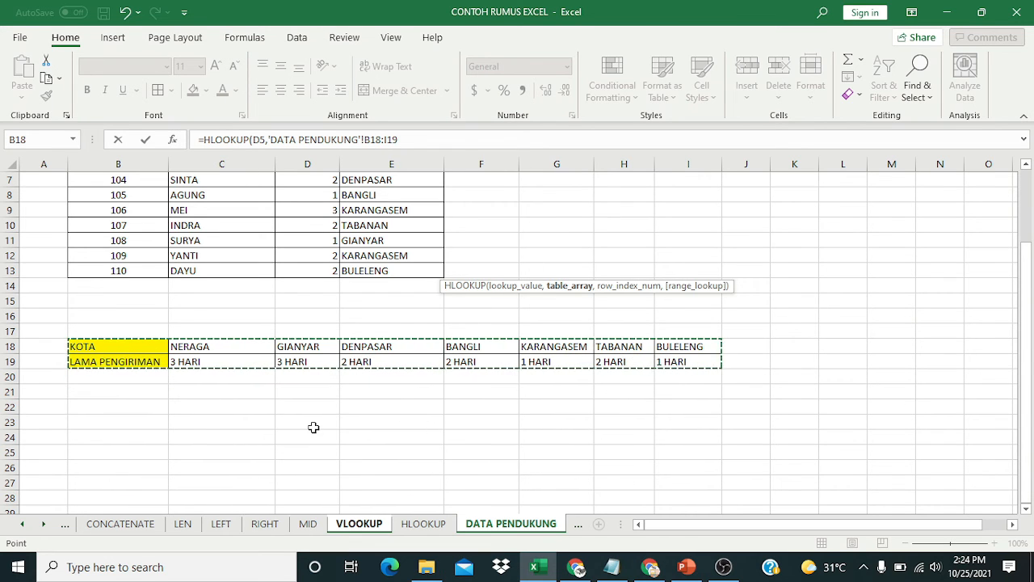
key(F4)
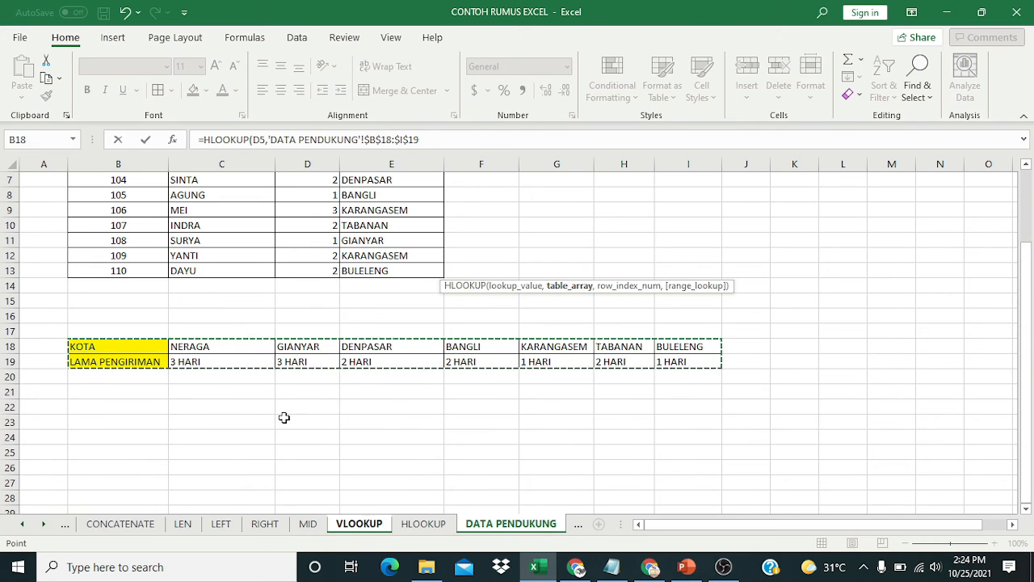
text(,2)
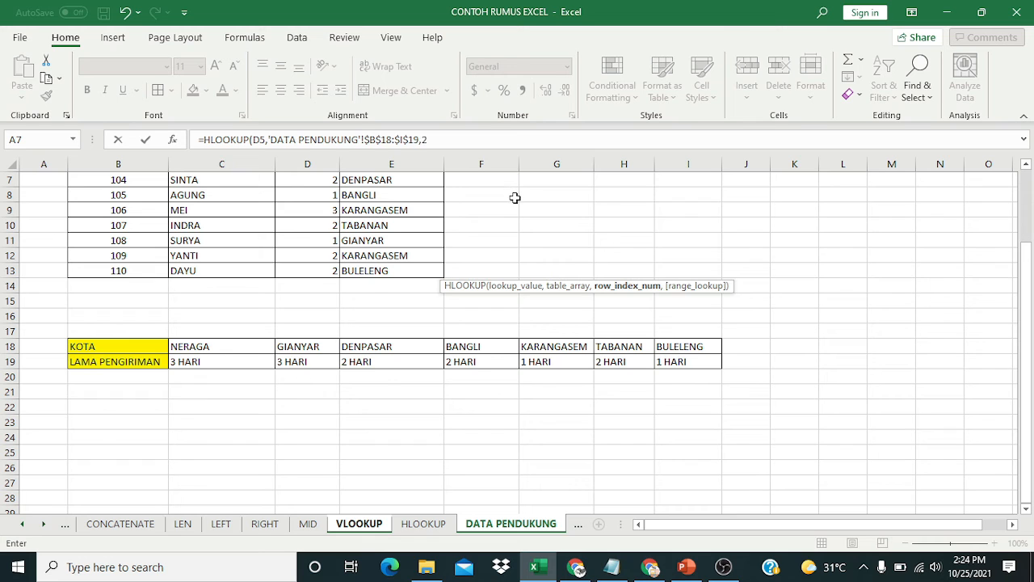
text(,0)
key(Return)
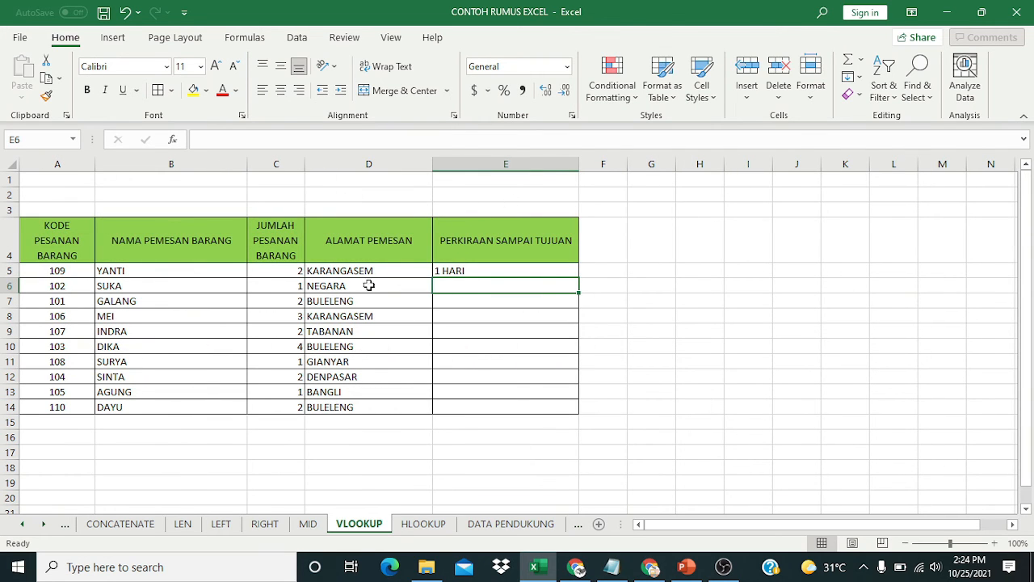
Copy the HLOOKUP formula from E5 down to E14.
click(507, 525)
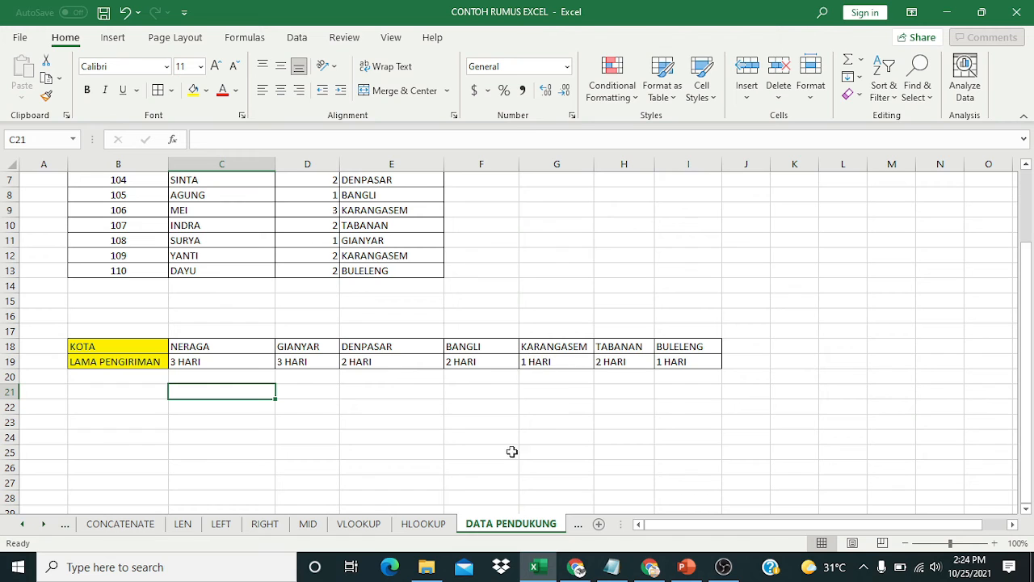
click(360, 526)
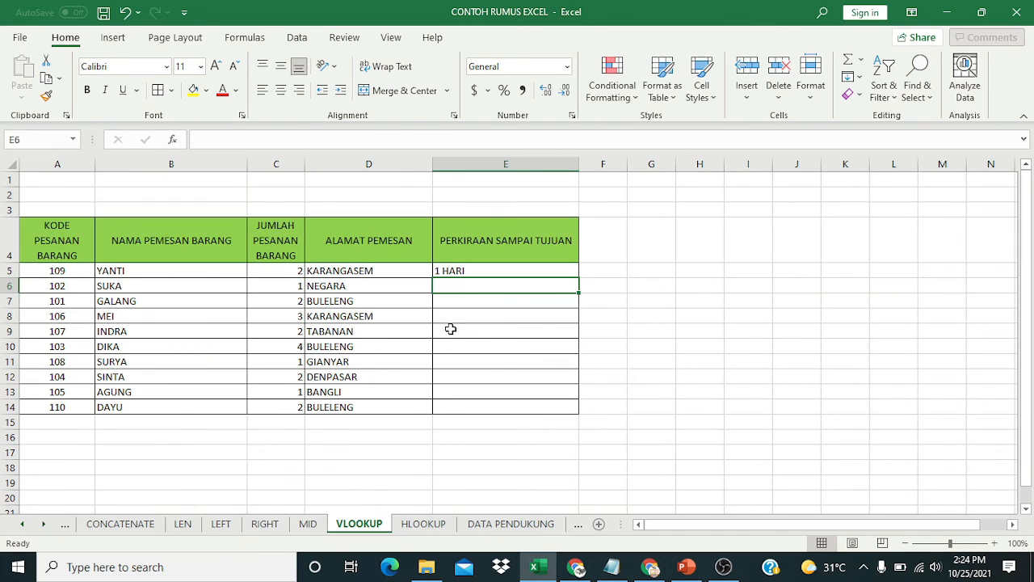
click(473, 271)
drag(578, 277, 587, 419)
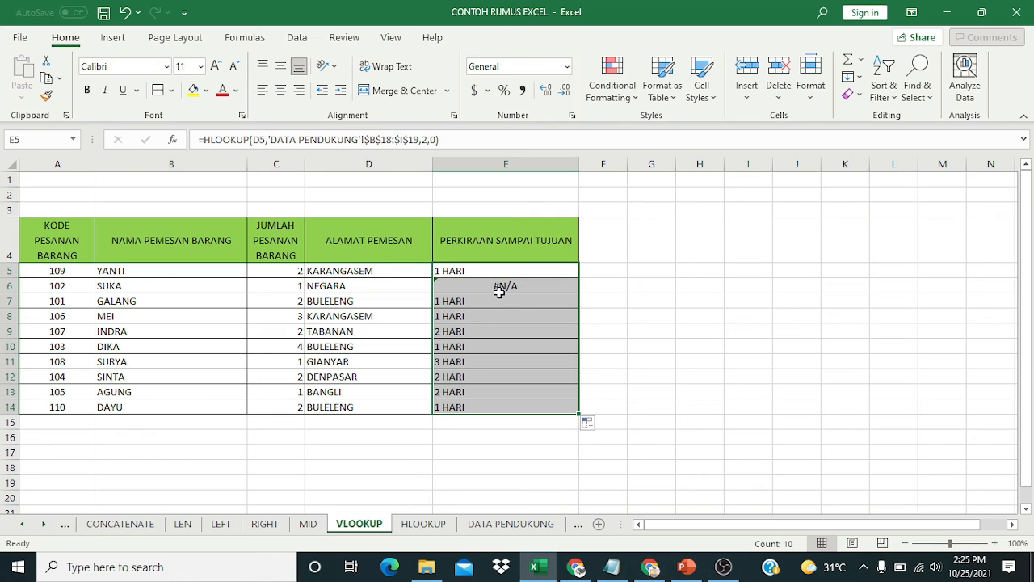
Correct the misspelled city in C18 of the DATA PENDUKUNG sheet to NEGARA.
click(462, 289)
click(511, 524)
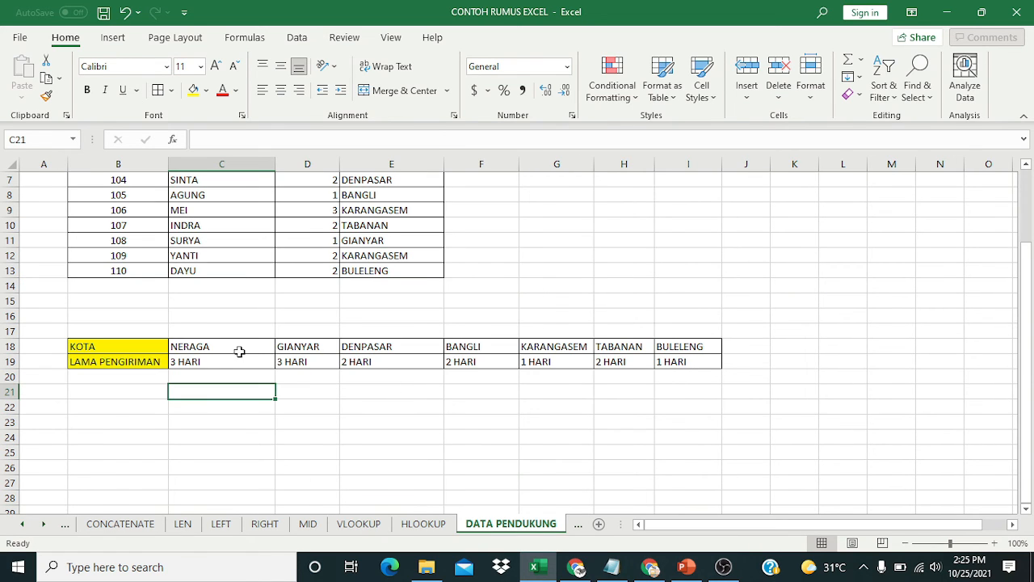
click(196, 348)
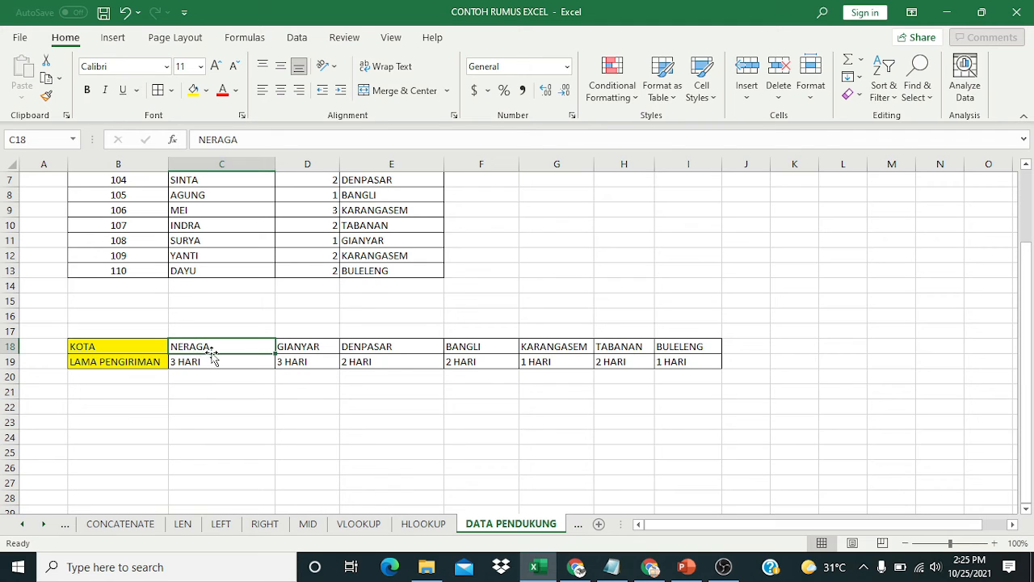
text(gara)
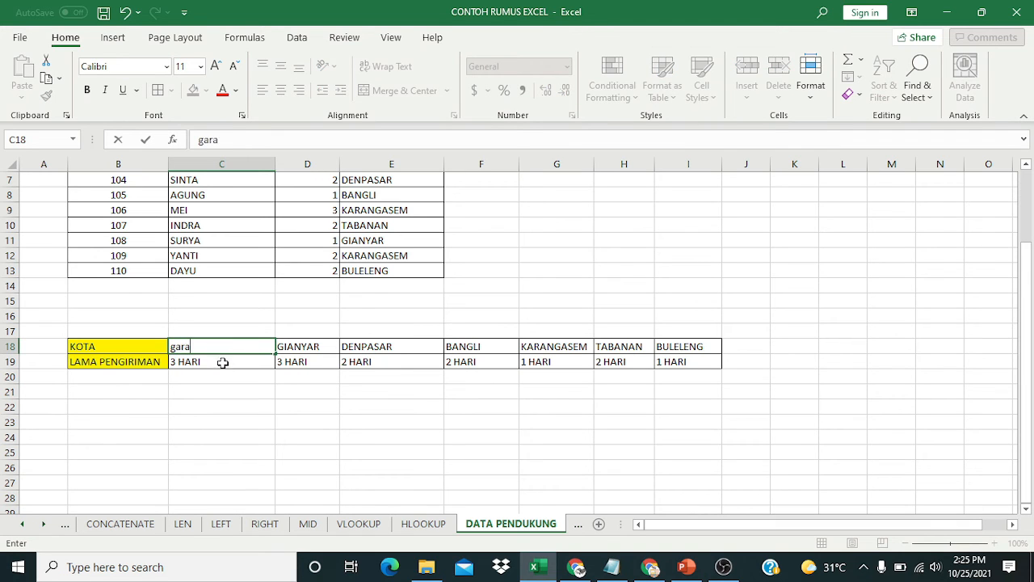
key(BackSpace)
key(BackSpace)
key(BackSpace)
key(BackSpace)
text(NEGARA)
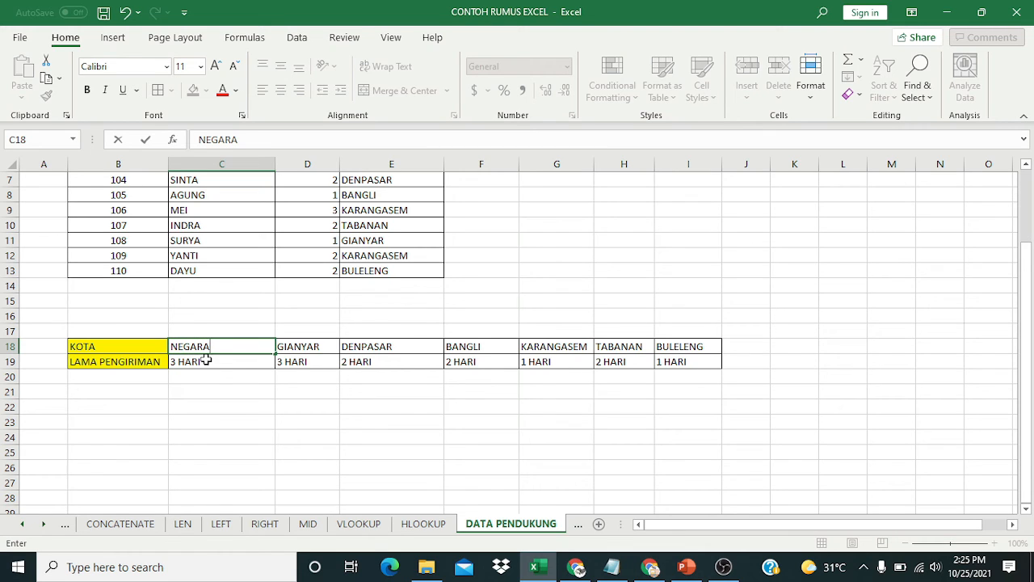
click(240, 420)
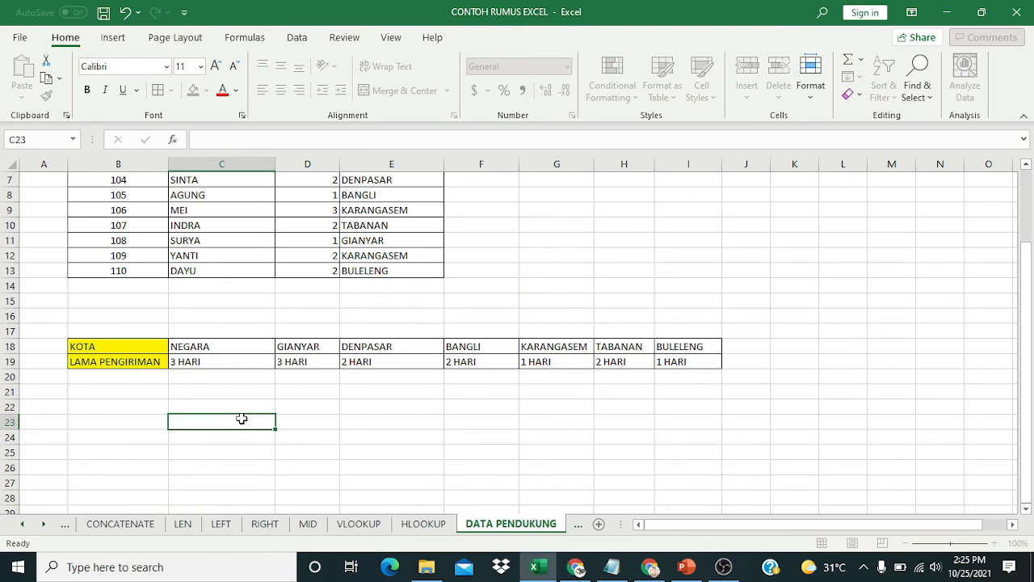
Compare the delivery estimates on the VLOOKUP sheet with the KOTA and LAMA PENGIRIMAN table on the DATA PENDUKUNG sheet.
click(385, 527)
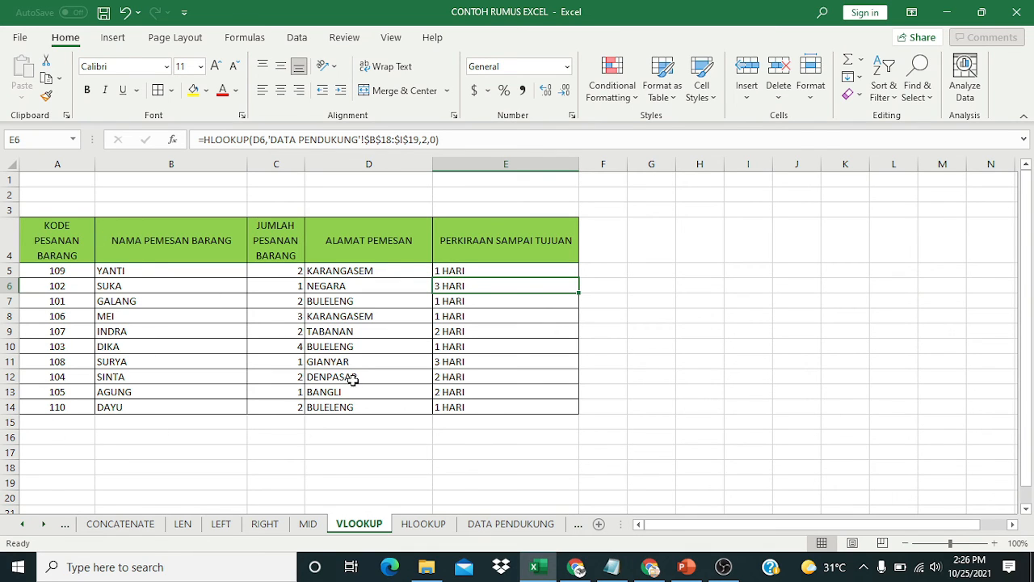
click(510, 523)
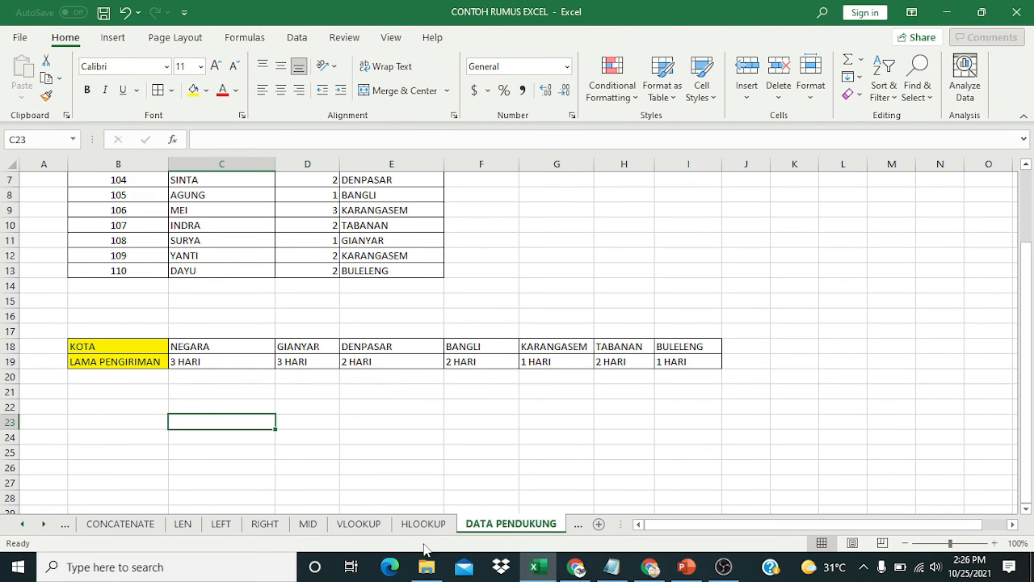
click(368, 523)
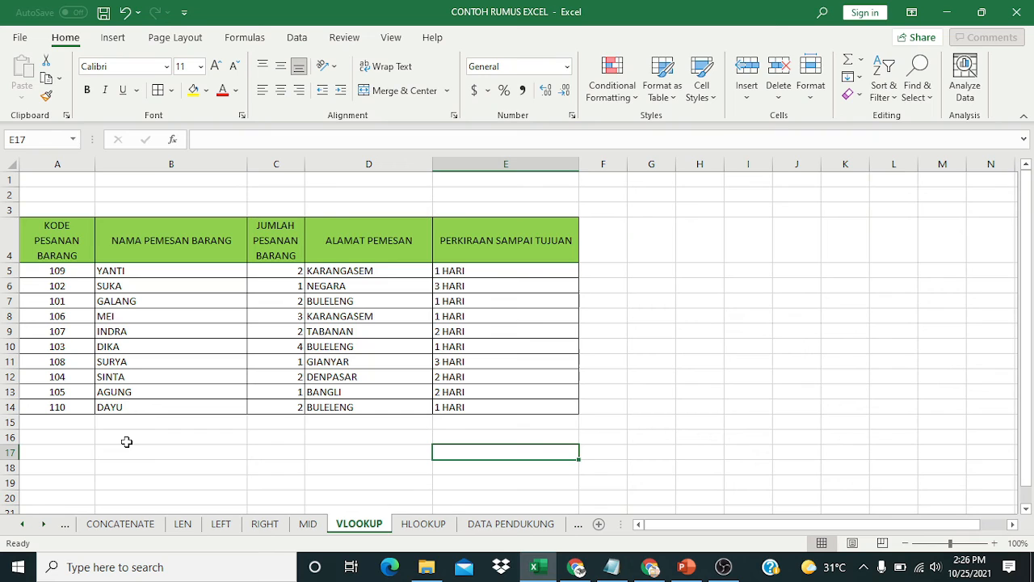
Add a new order in row 15 with code 111 in A15 and the customer's name in B15.
click(61, 420)
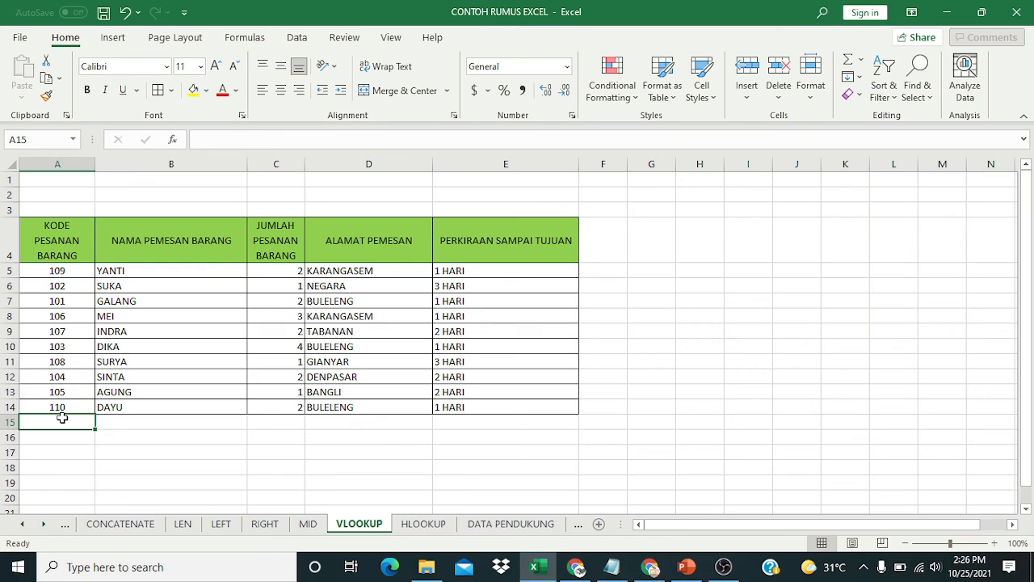
text(1)
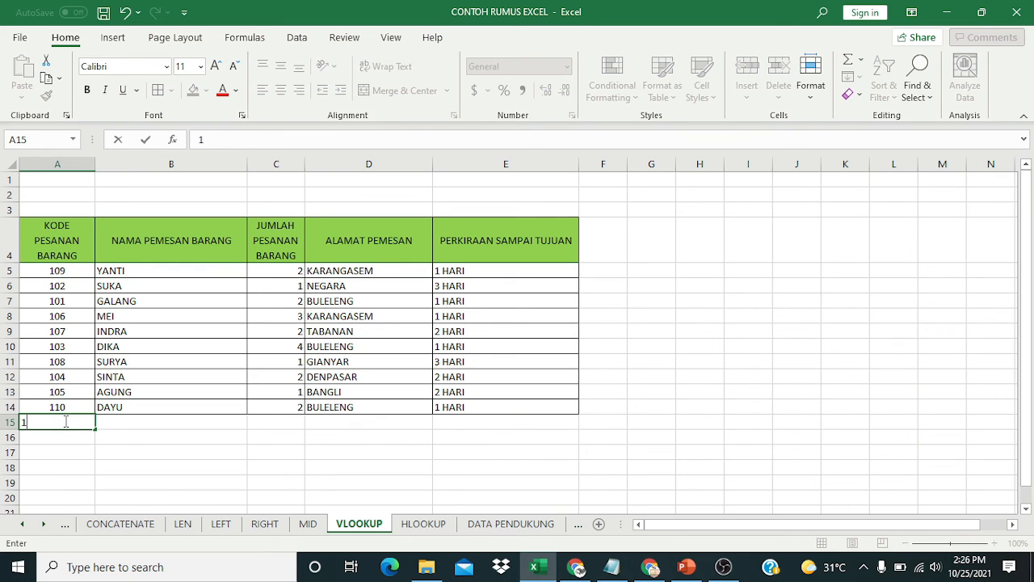
text(11)
click(131, 422)
text(DINDA)
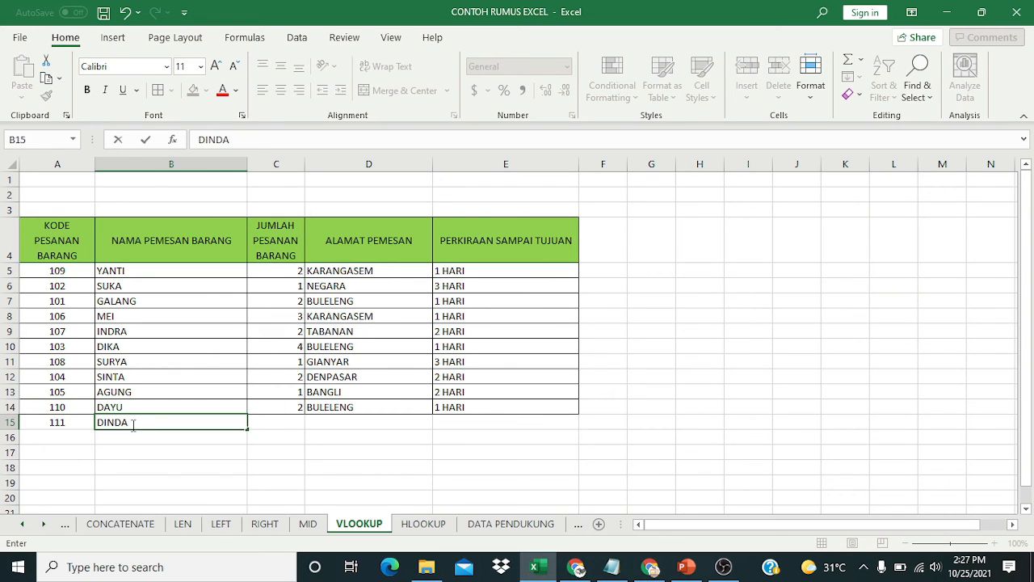
key(Tab)
Copy the order quantity VLOOKUP formula from C14 down to C15.
click(350, 420)
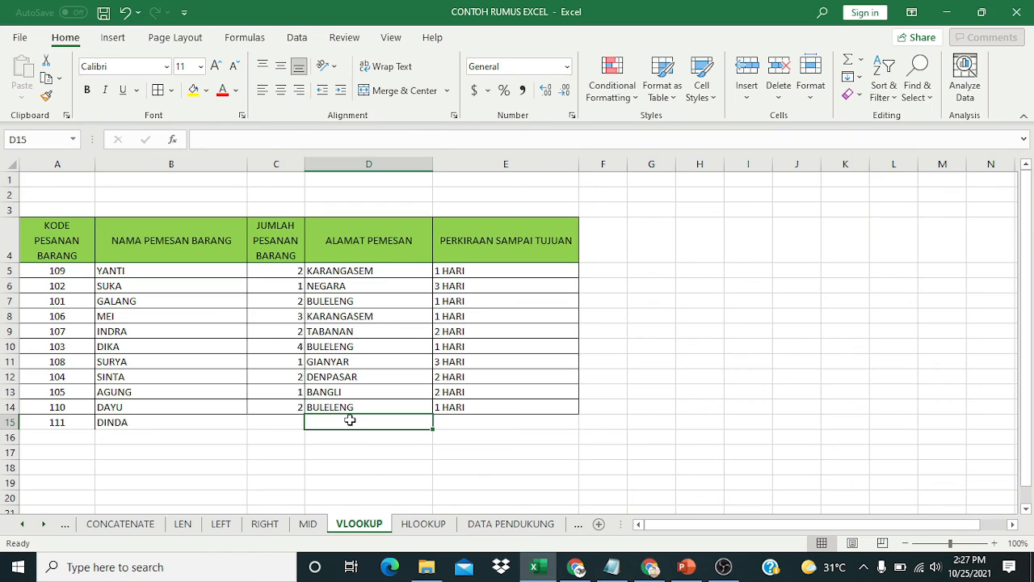
click(274, 407)
drag(304, 414, 291, 425)
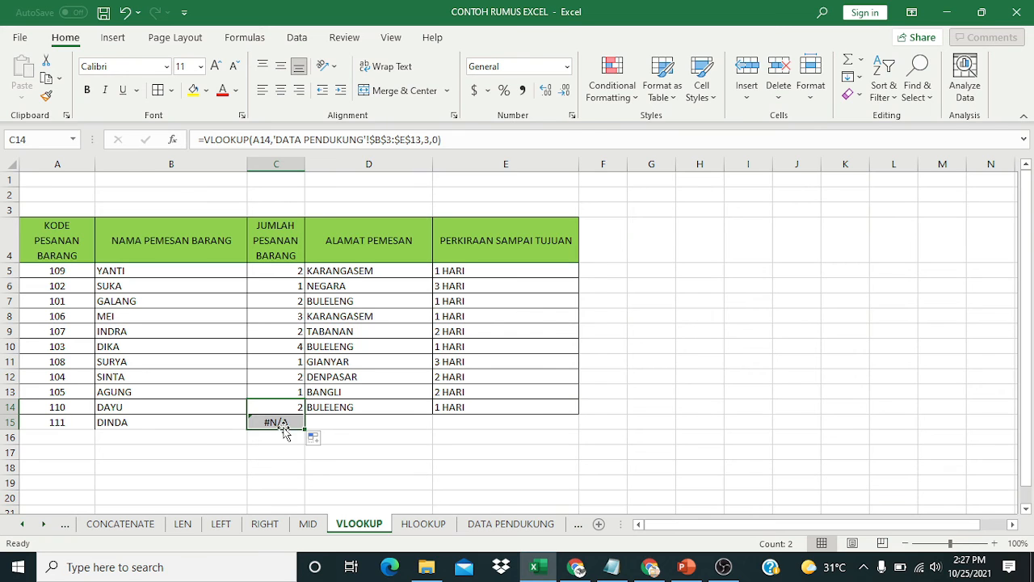
Check the DATA PENDUKUNG order table for order code 111.
click(494, 524)
scroll(177, 339, up, 2)
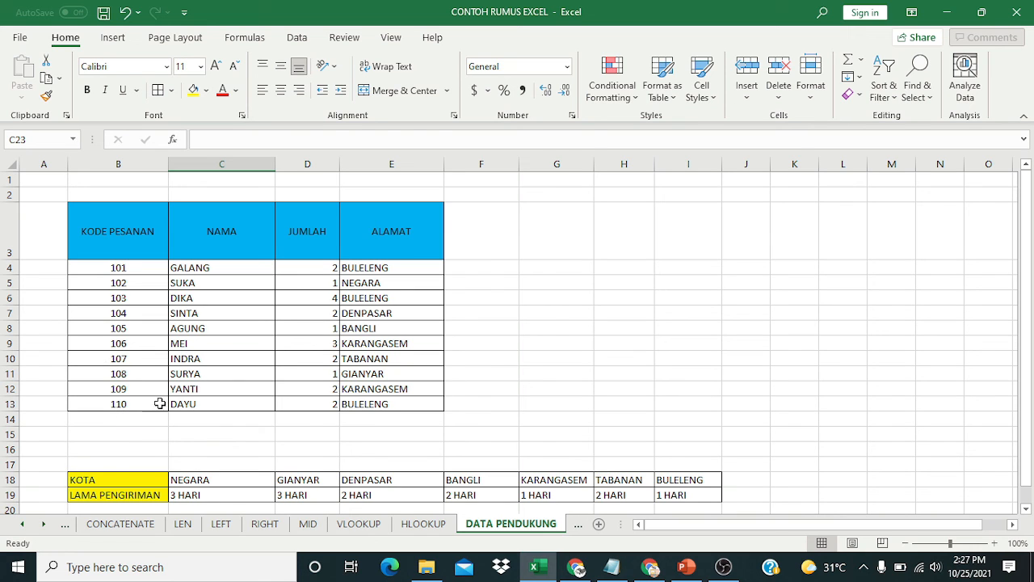
click(359, 524)
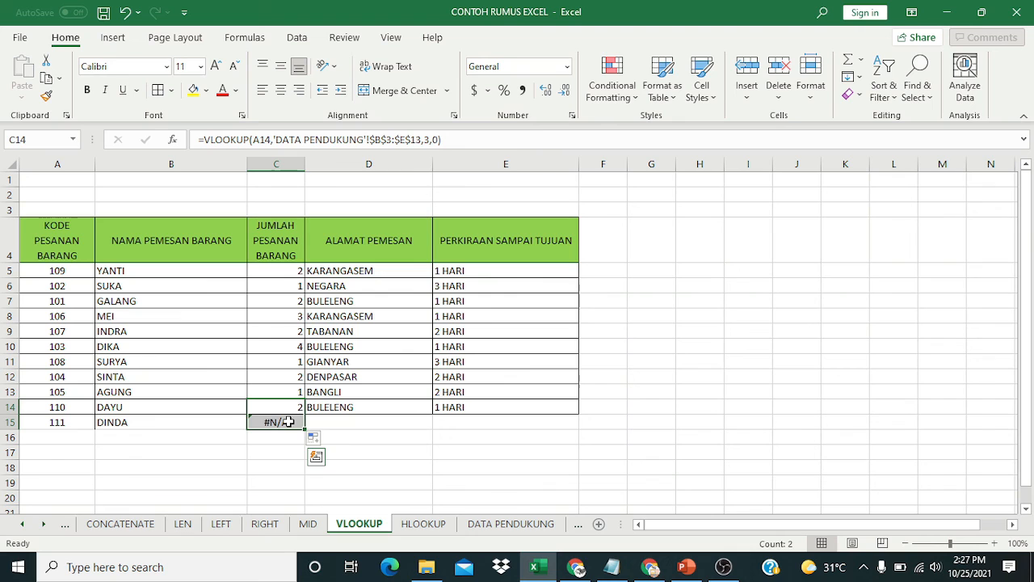
Wrap the order quantity VLOOKUP in C15 in an IFERROR that returns "Tidak Ada" when the lookup fails.
click(288, 420)
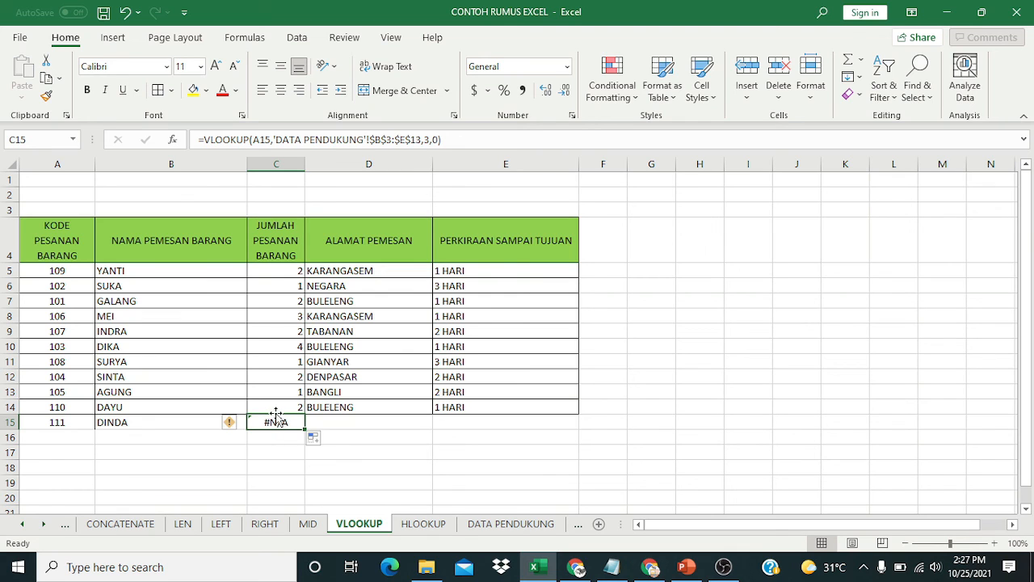
click(207, 140)
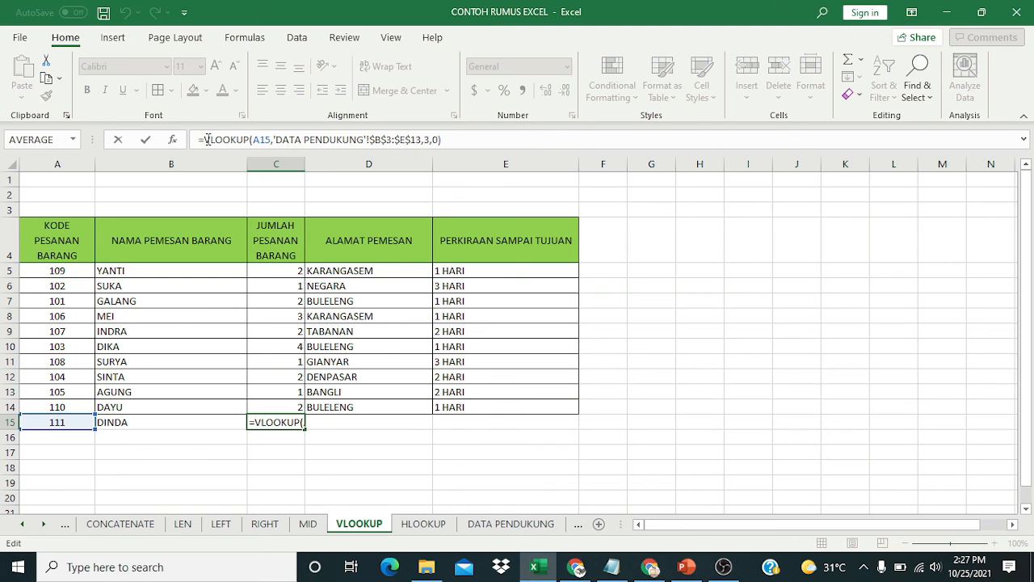
text(I)
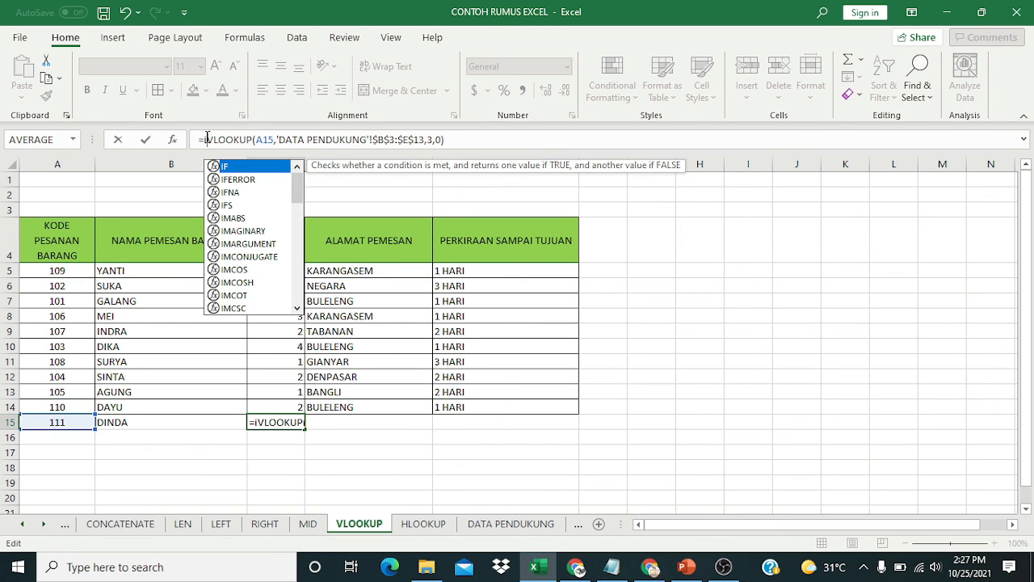
text(F)
double_click(247, 178)
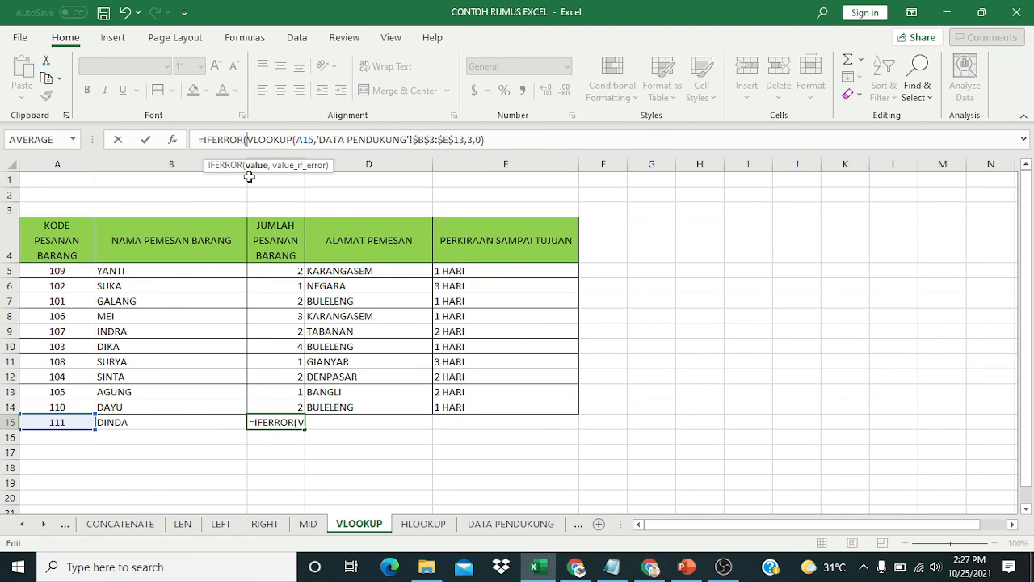
click(509, 142)
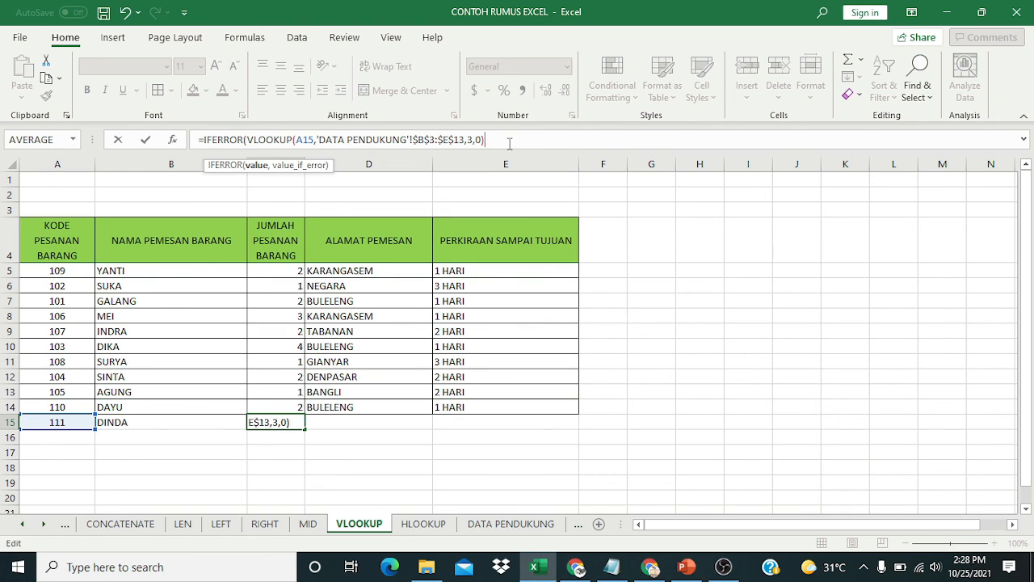
text(,)
text("Tida)
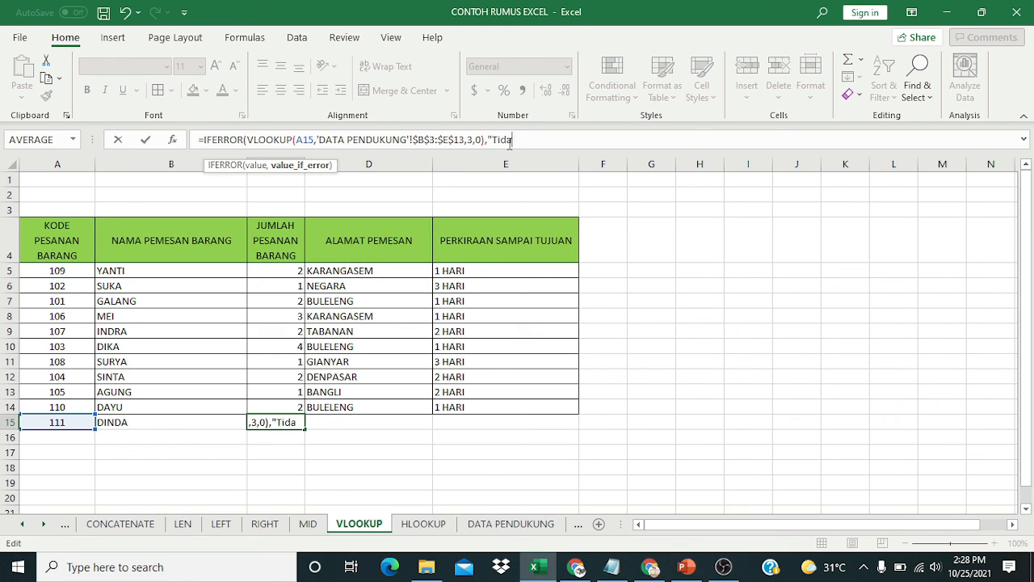
text(k Ada"))
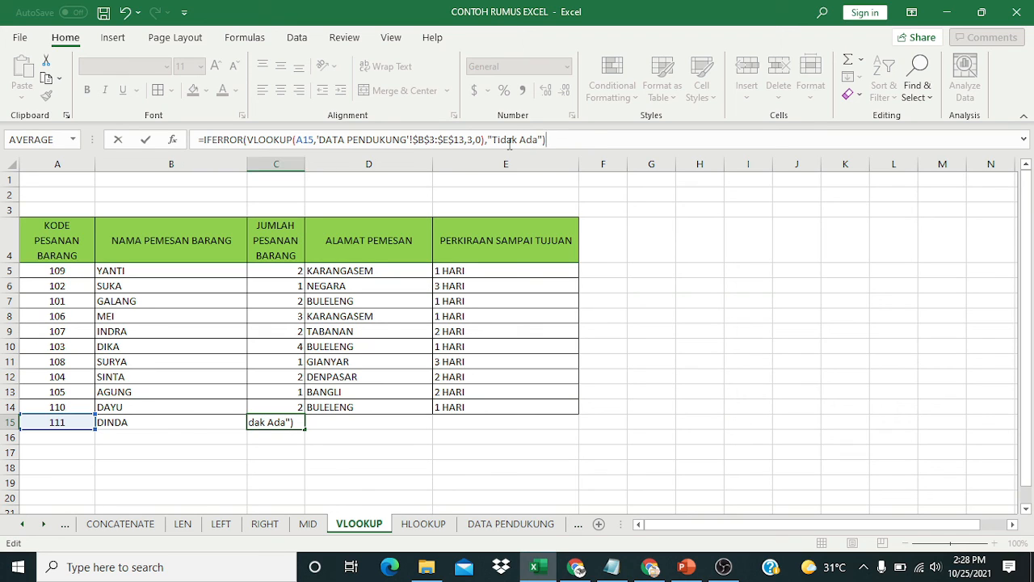
key(Return)
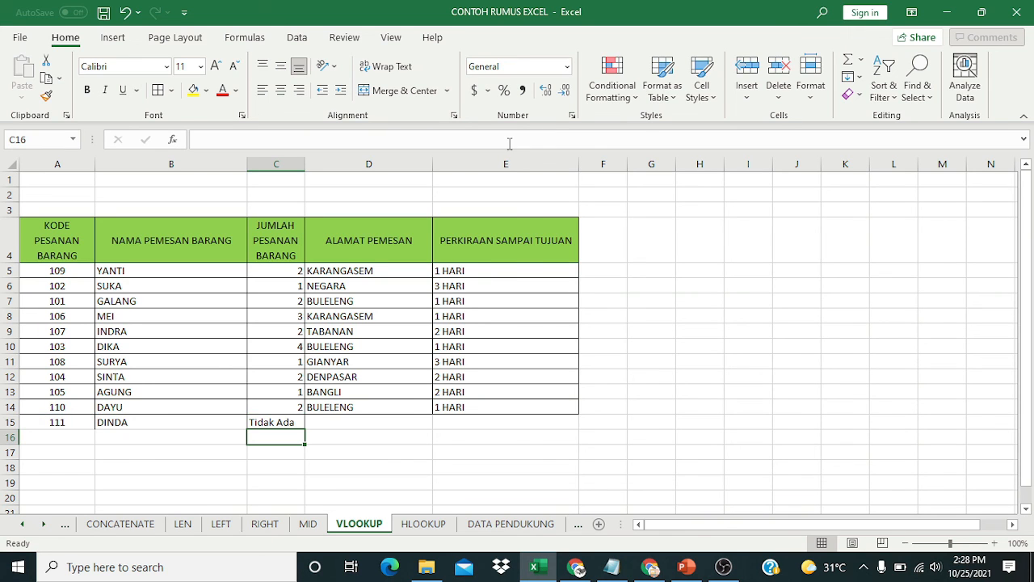
click(284, 416)
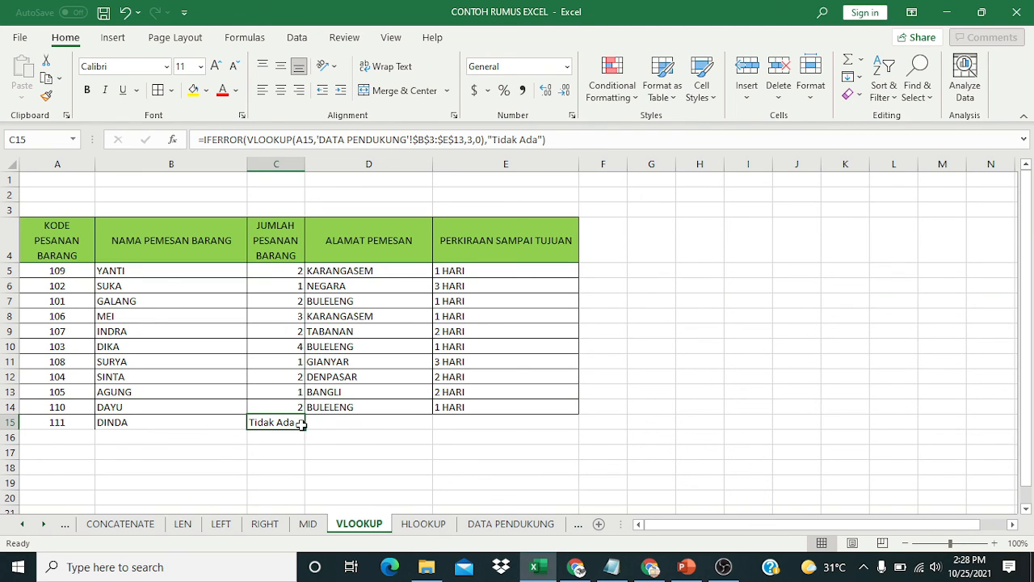
Copy the address formula from D14 to D15 and the delivery estimate formula from E14 to E15.
click(349, 406)
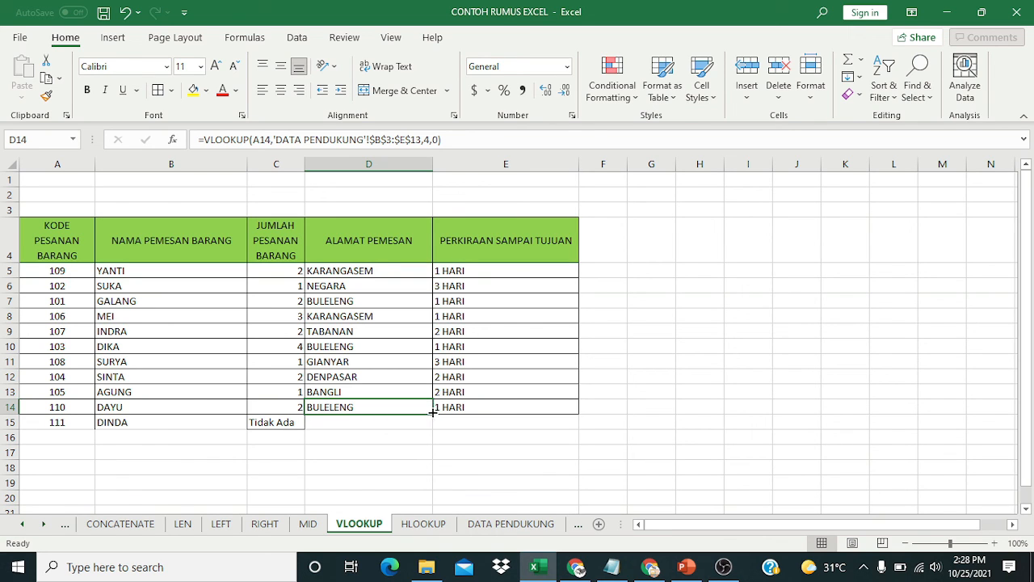
drag(432, 411, 438, 428)
click(509, 406)
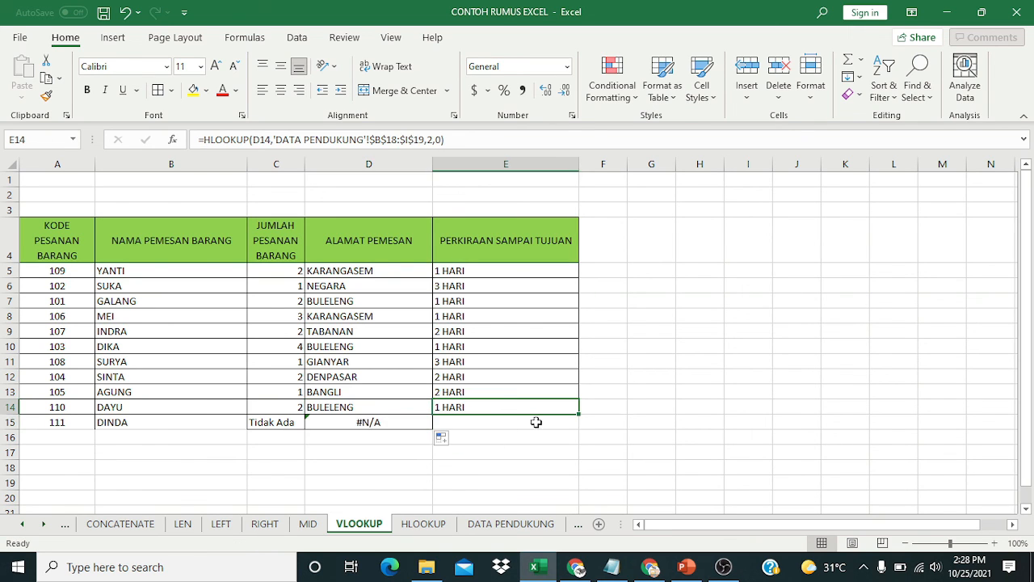
drag(579, 413, 579, 428)
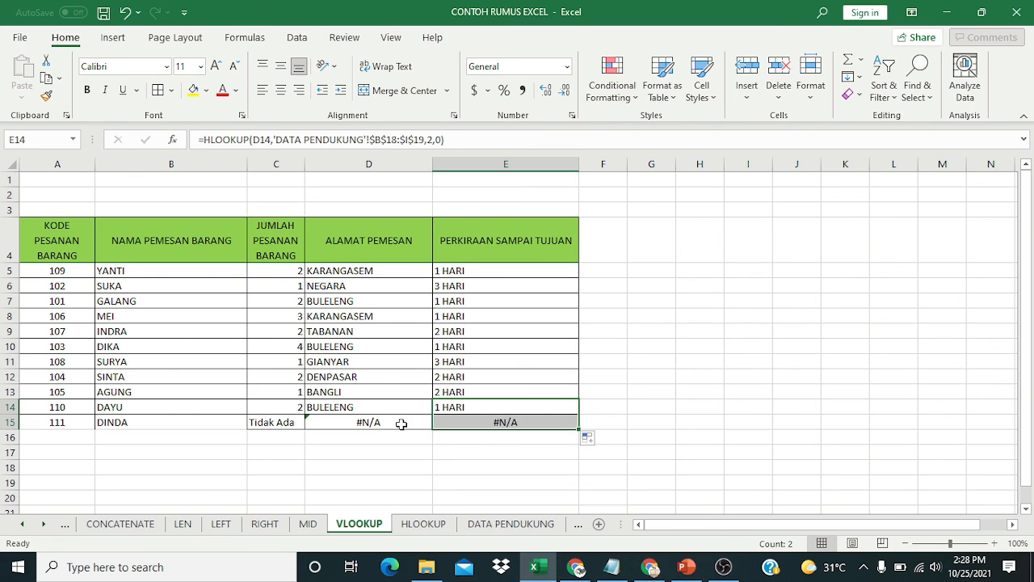
Wrap the address VLOOKUP in D15 in an IFERROR with "Tidak Ada" as the error value.
click(400, 422)
click(206, 139)
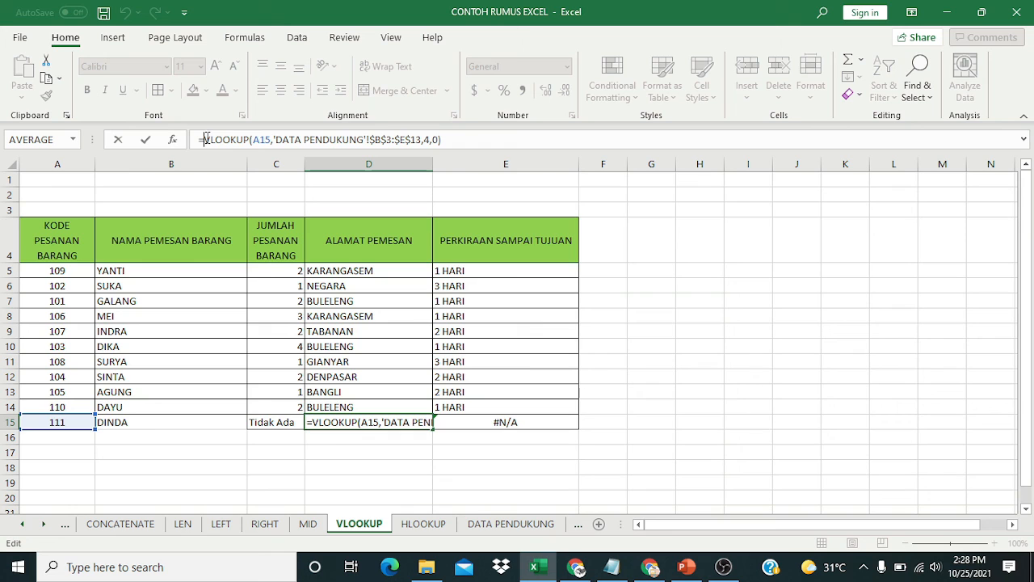
text(I)
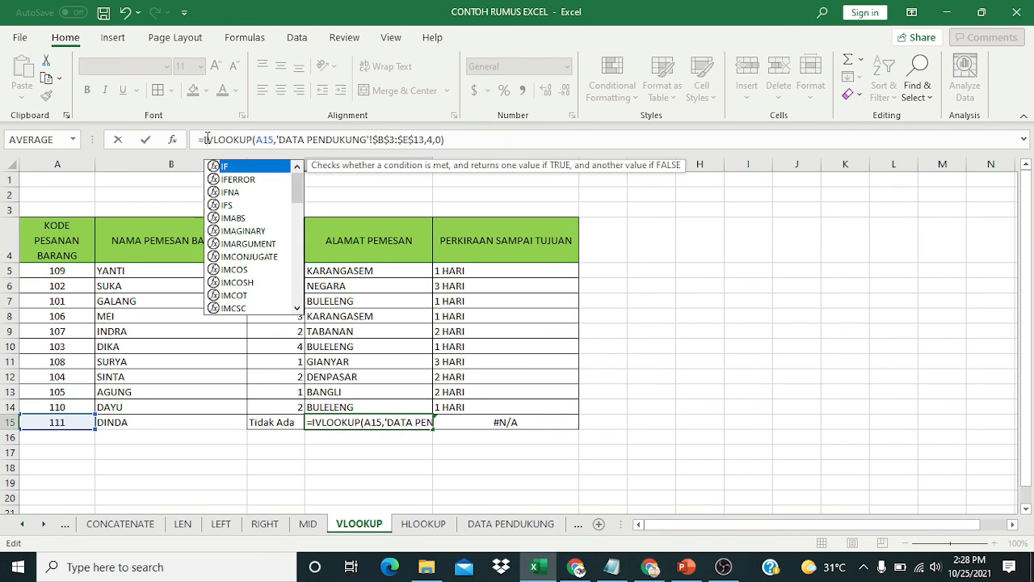
text(F)
double_click(236, 179)
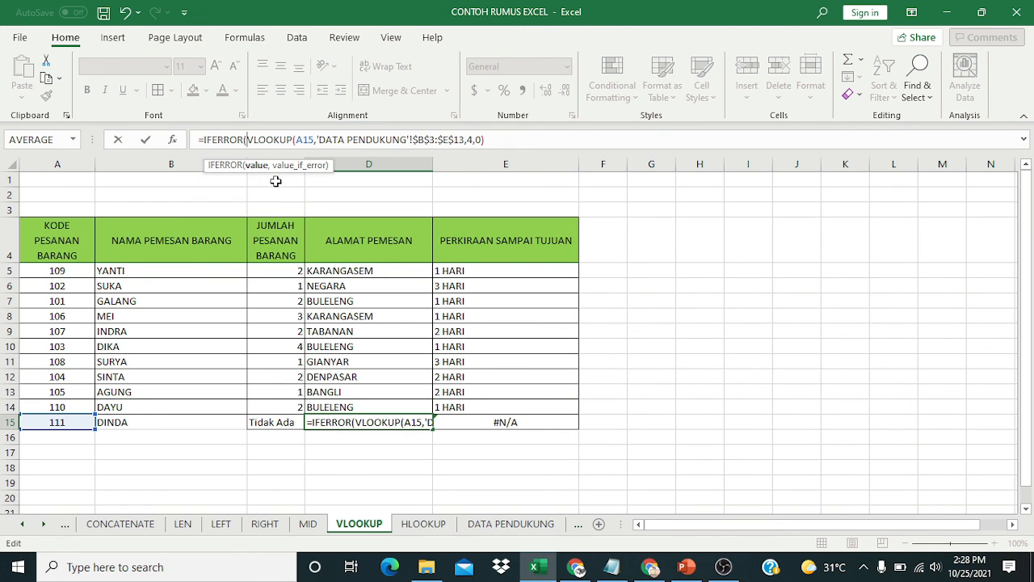
click(513, 140)
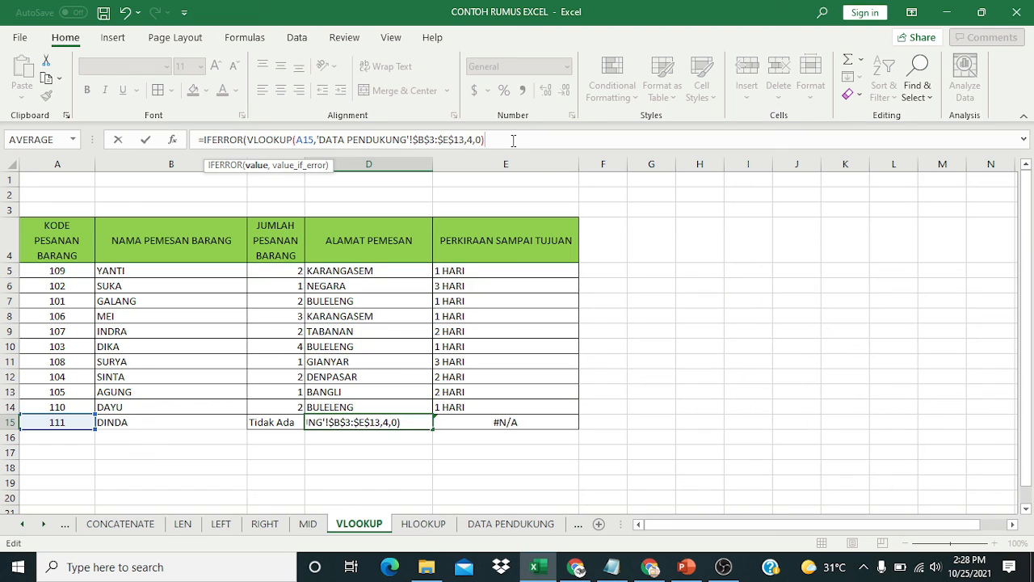
text(,"Tidak)
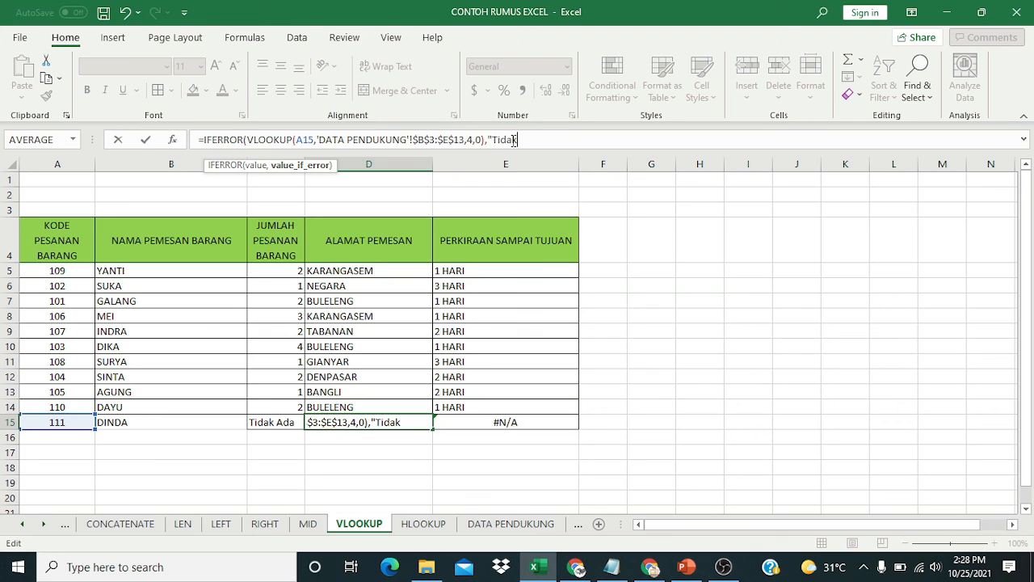
text( Ada"))
key(Return)
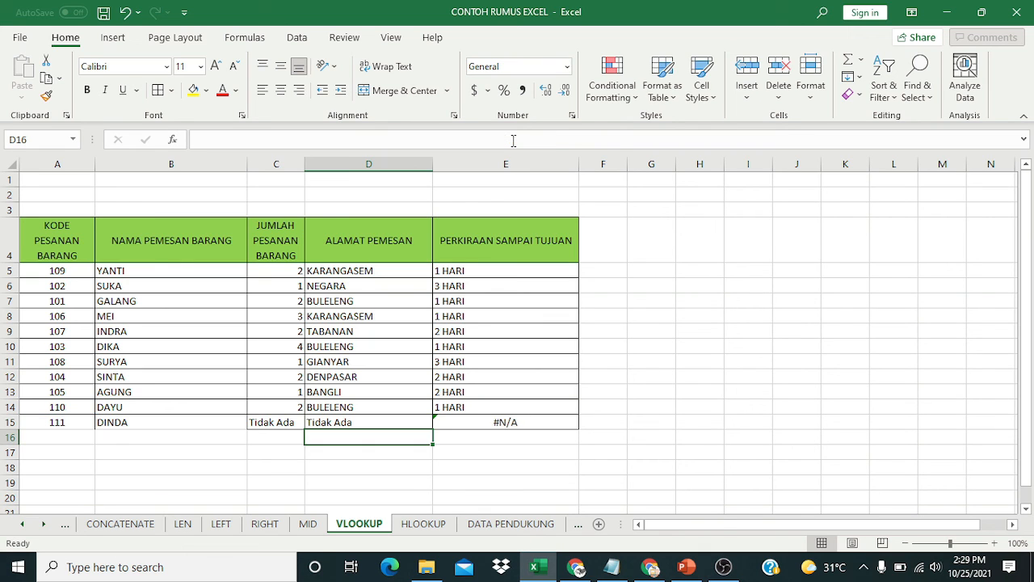
Wrap the delivery estimate HLOOKUP in E15 in an IFERROR with "Tidak Ada" as the error value.
click(496, 424)
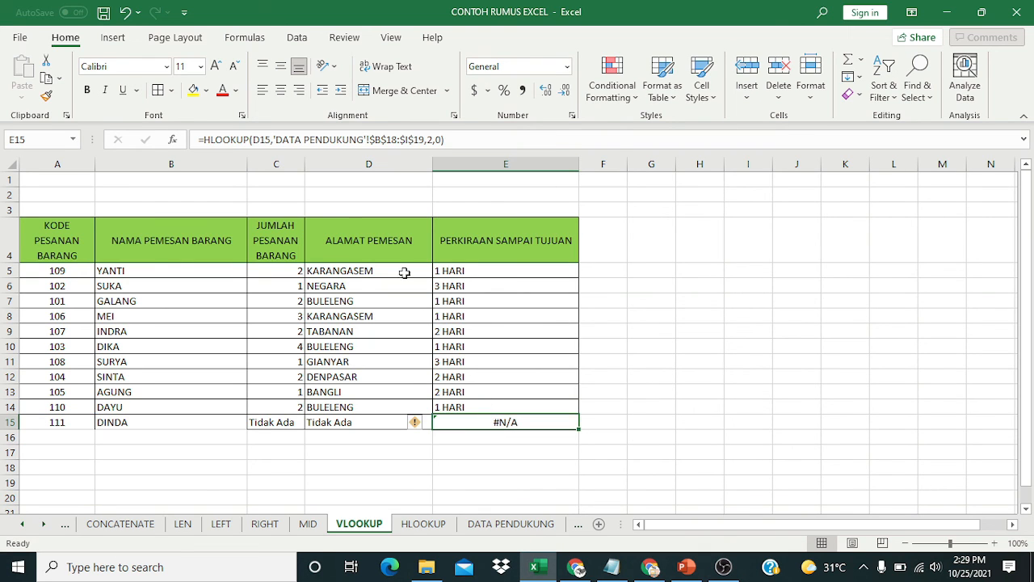
click(205, 140)
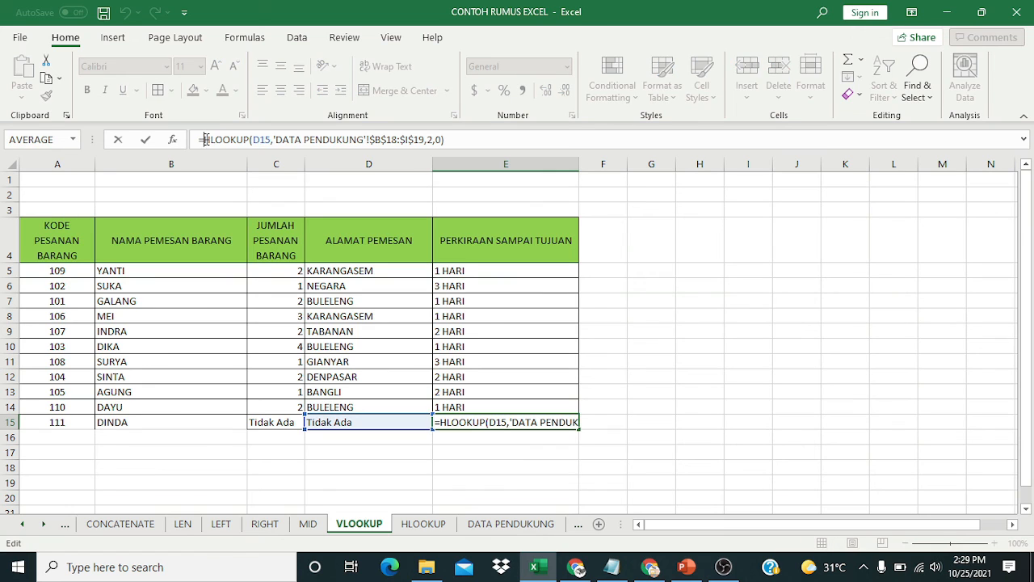
text(IF)
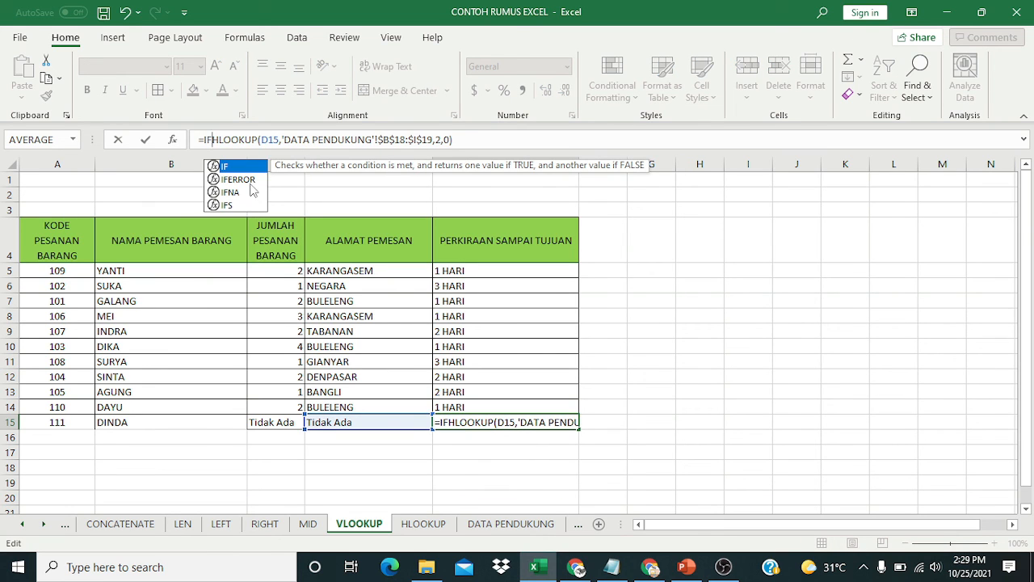
double_click(242, 179)
click(547, 140)
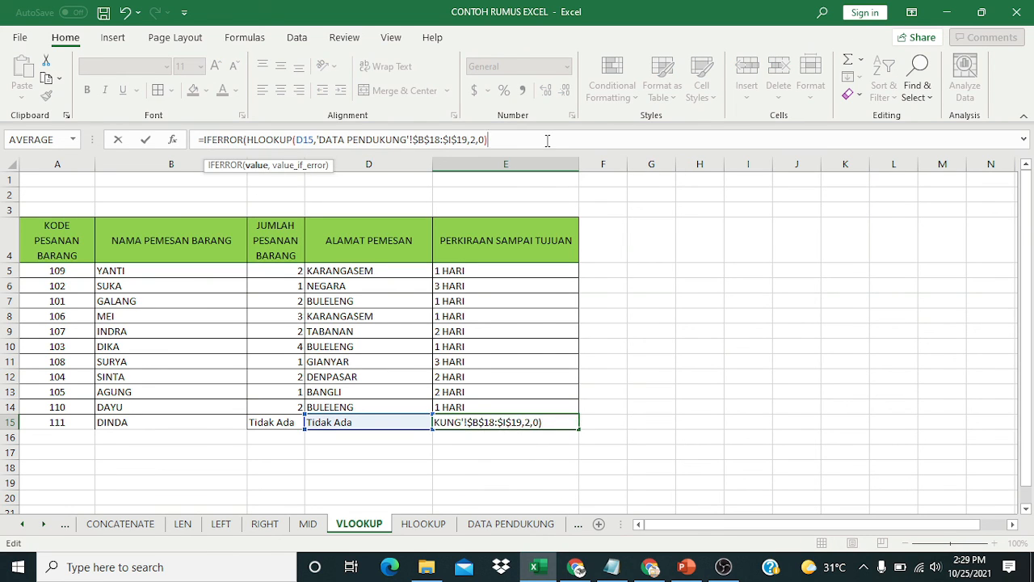
text(,"Tidak)
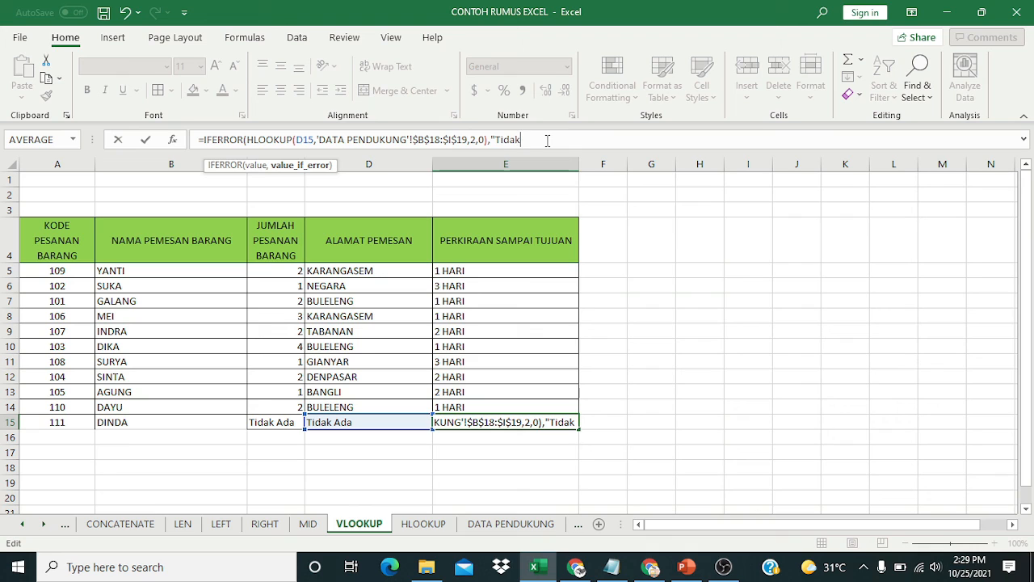
text( Ada)
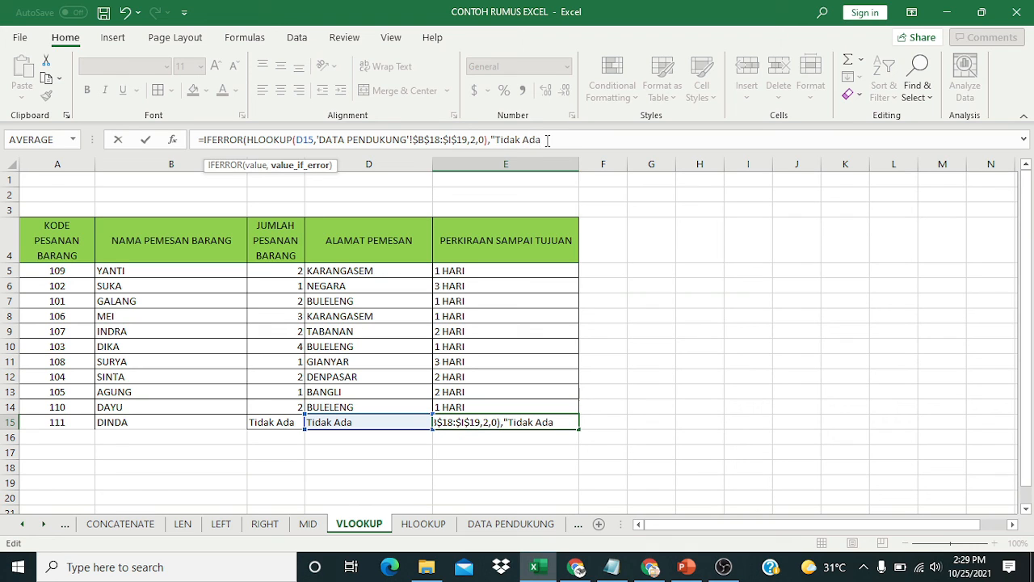
text("))
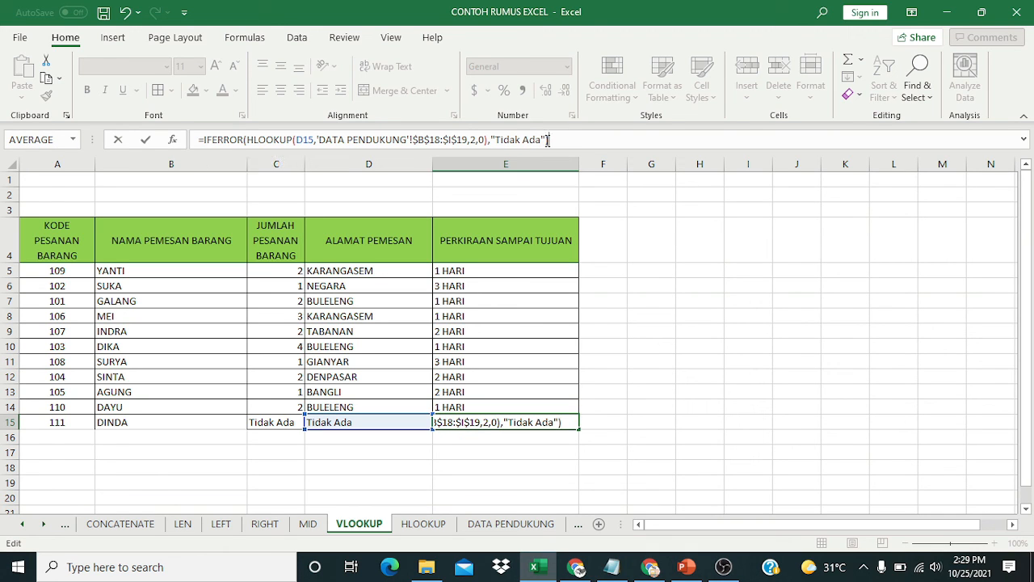
key(Return)
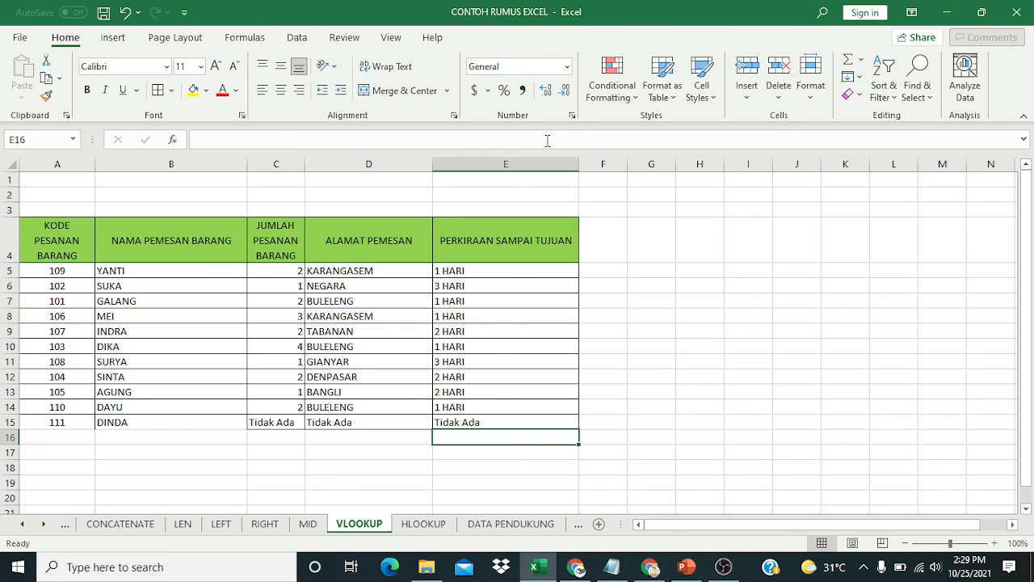